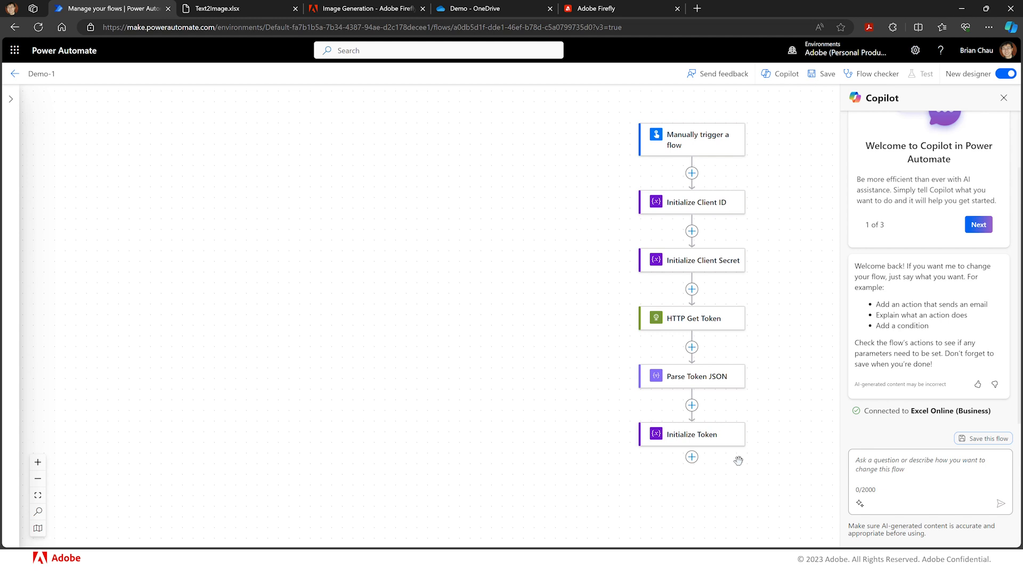
- Add an Excel Online (Business) 'List rows present in a table' action below Initialize Token
left_click(692, 457)
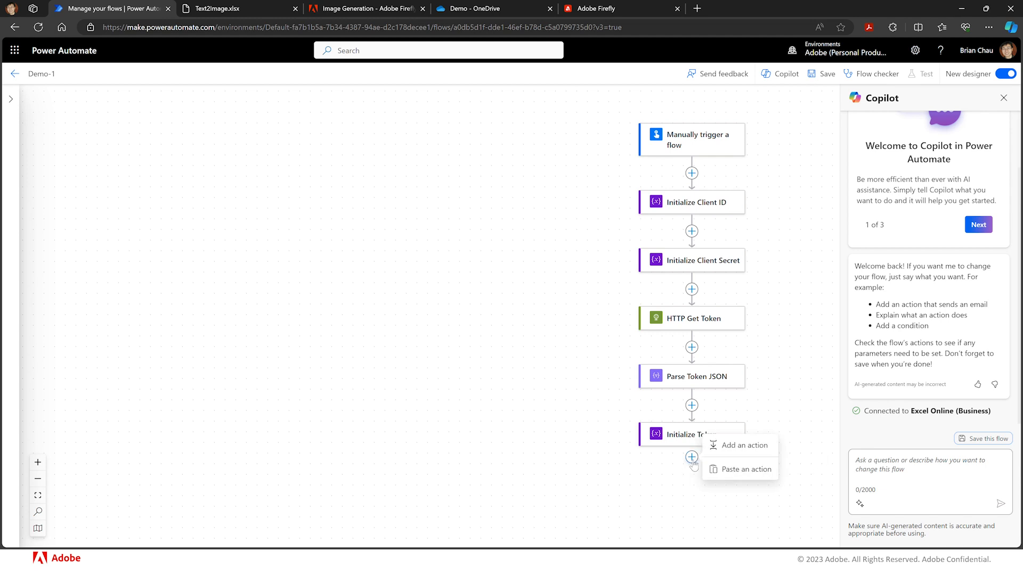
left_click(737, 449)
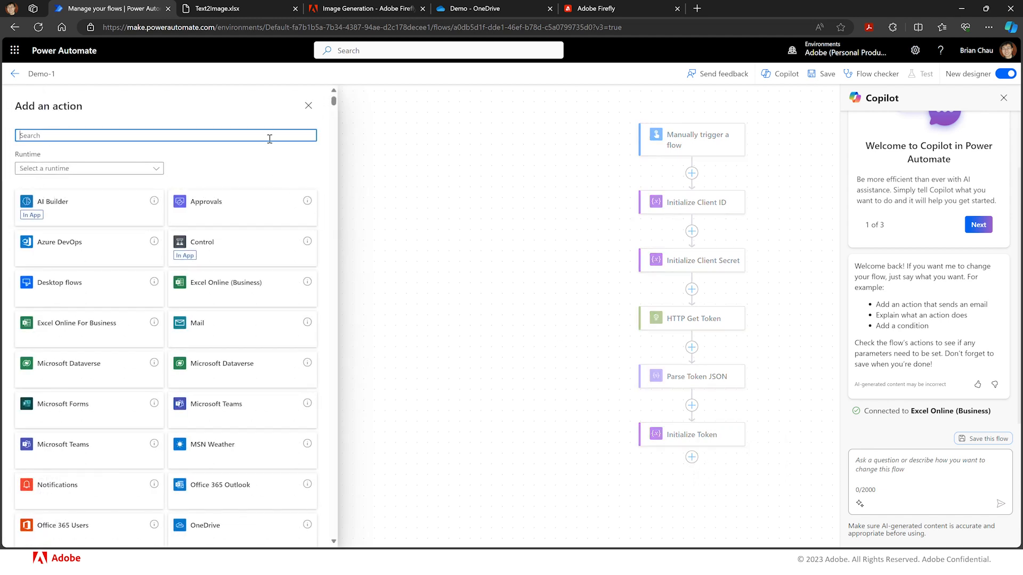
type("Exce")
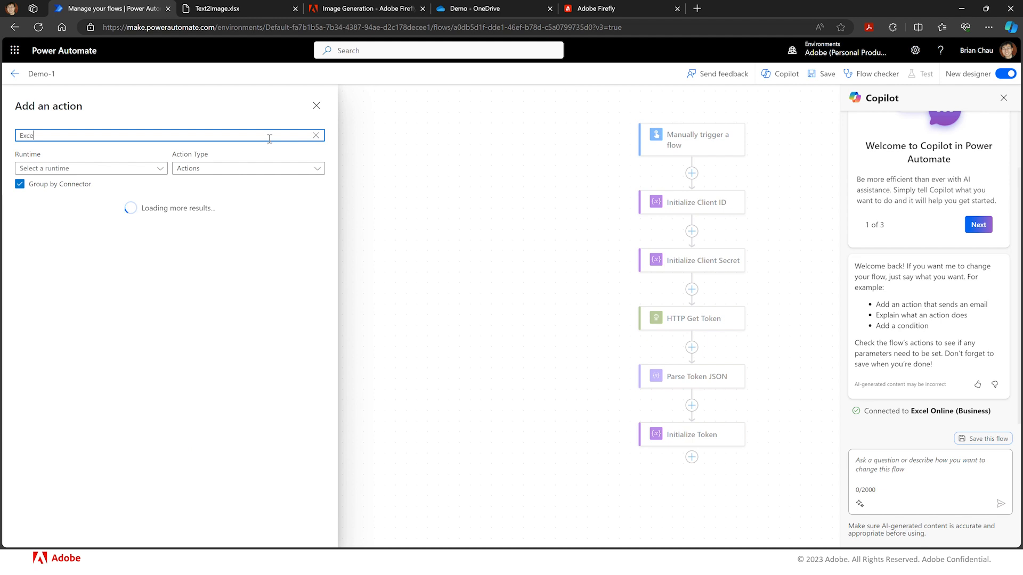
type("l")
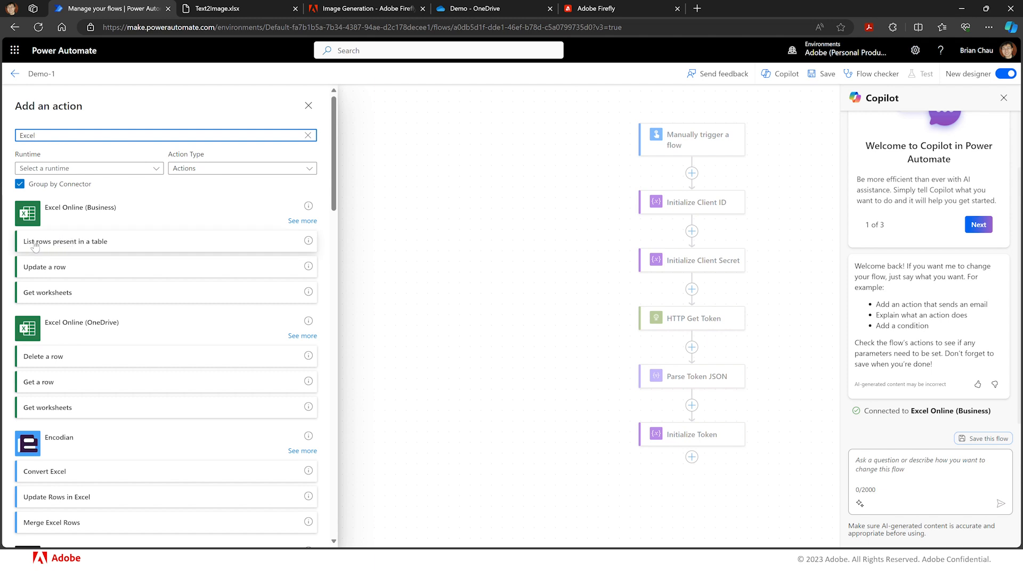
left_click(300, 221)
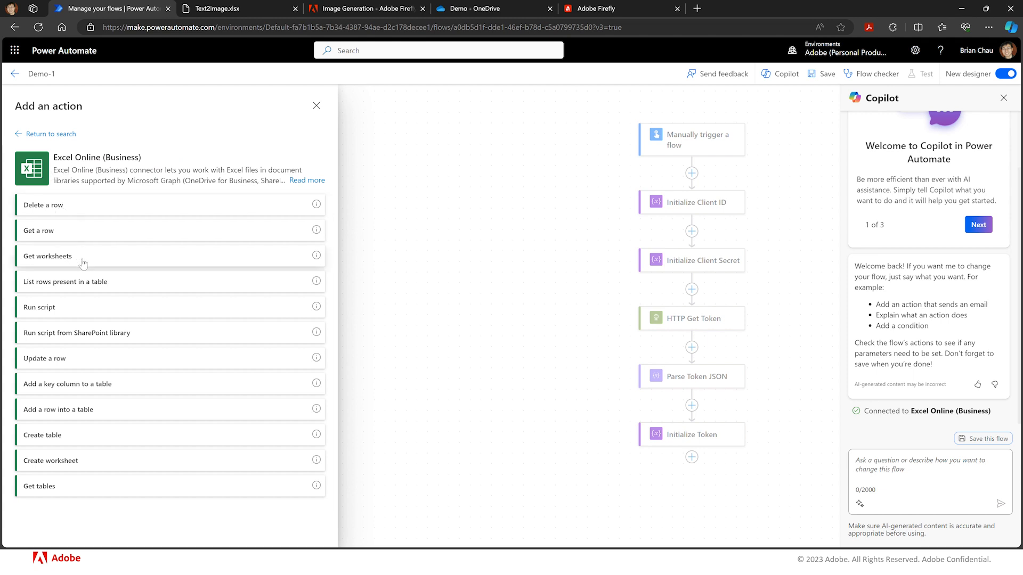
left_click(113, 290)
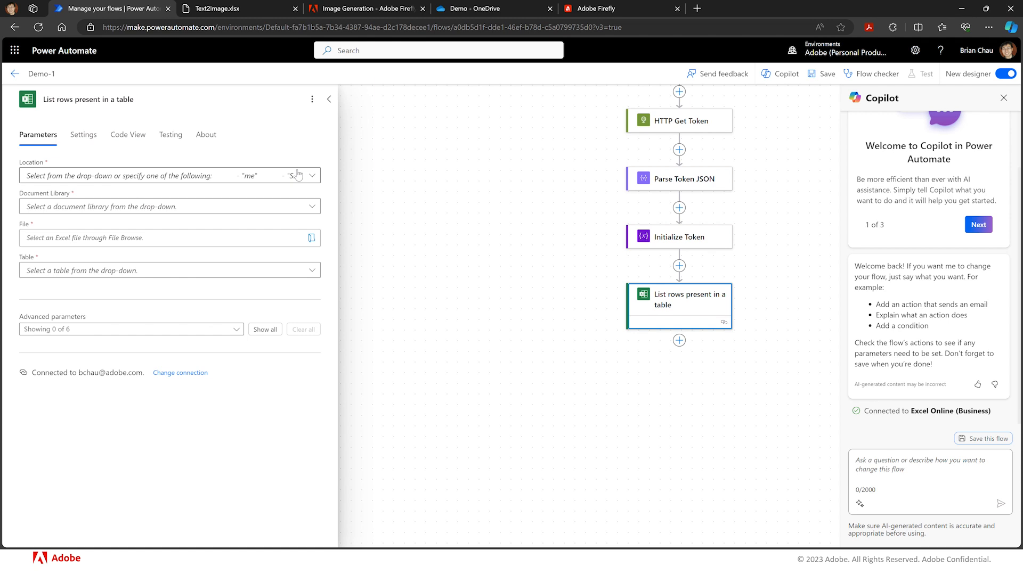
- Review the prompt list in the Text2Image workbook
left_click(225, 8)
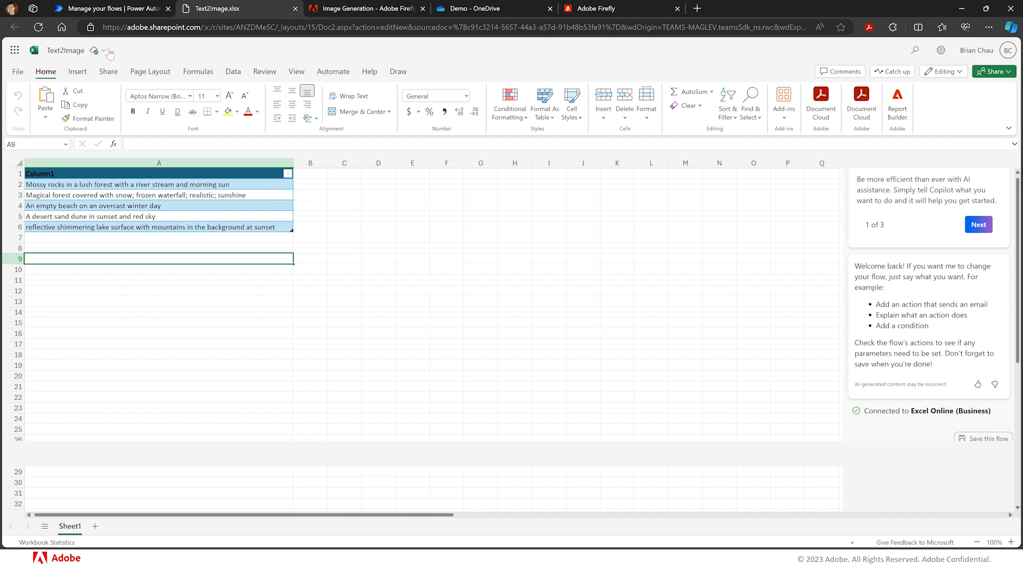
left_click(95, 9)
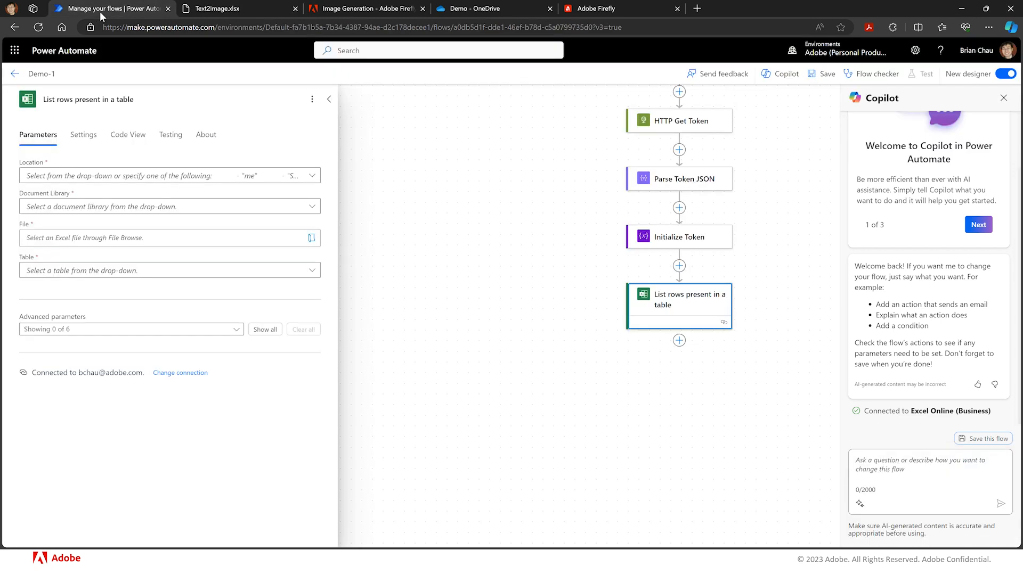
- Set the action's location to Group - ANZ DMe SC and the document library to Documents
left_click(312, 177)
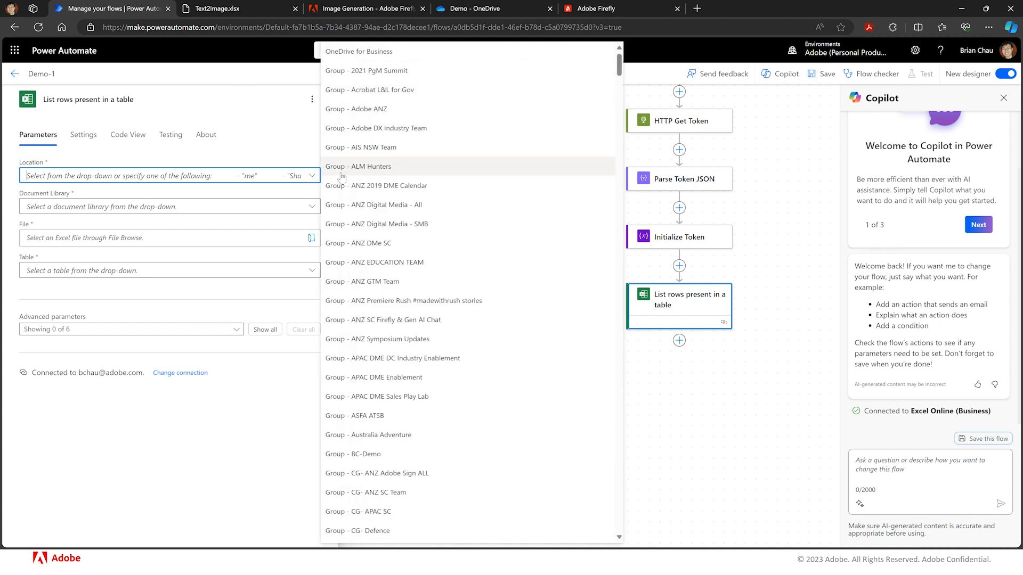
left_click(385, 247)
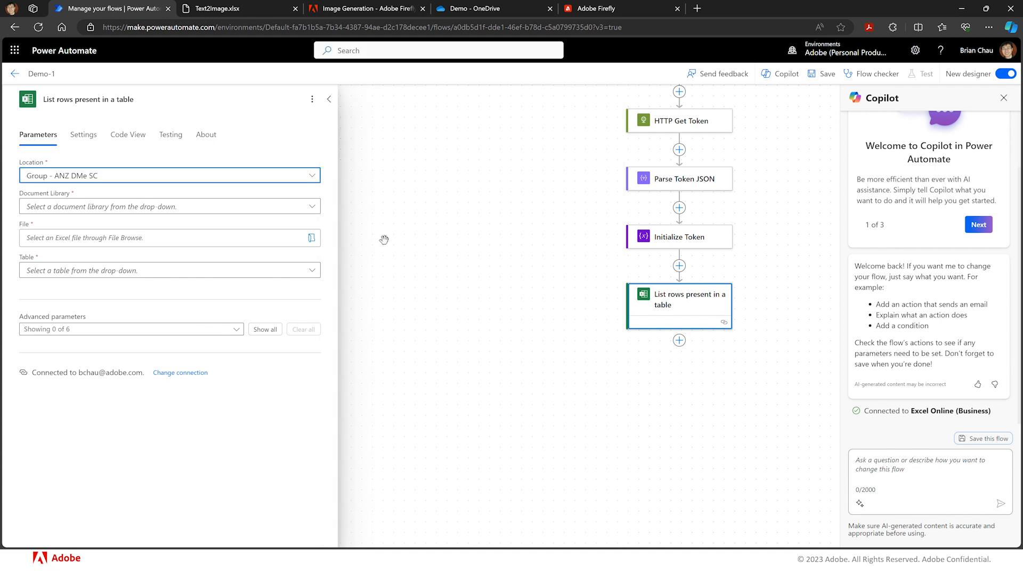
left_click(312, 208)
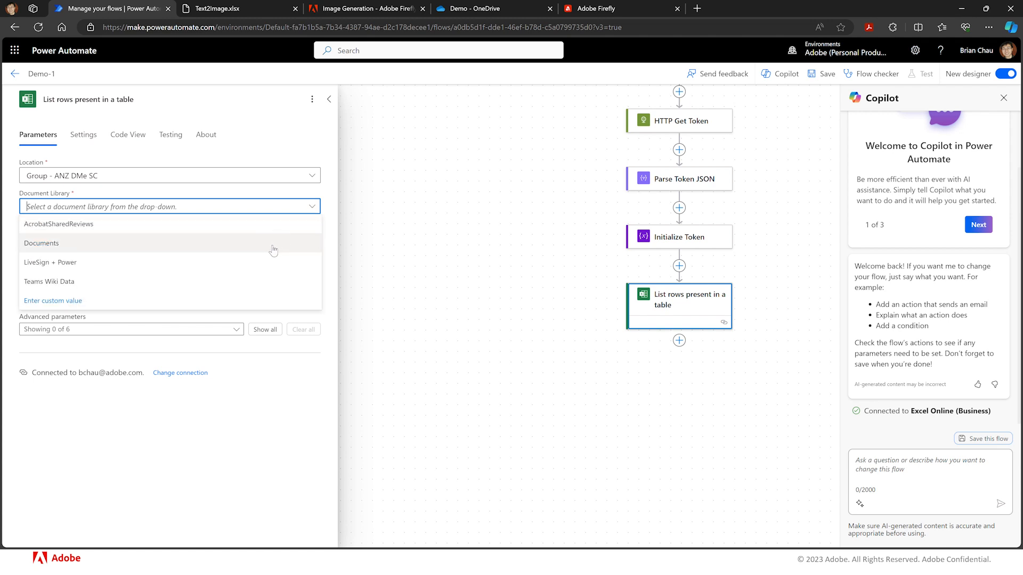
left_click(272, 245)
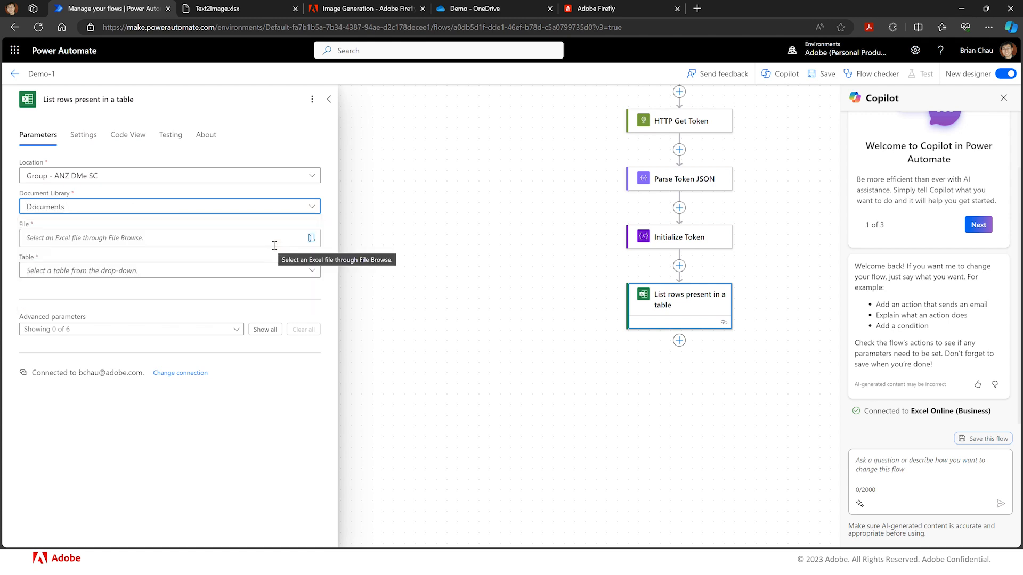
- Choose the file /General/FF API Workshop/Text2Image.xlsx and the table Table6
left_click(311, 240)
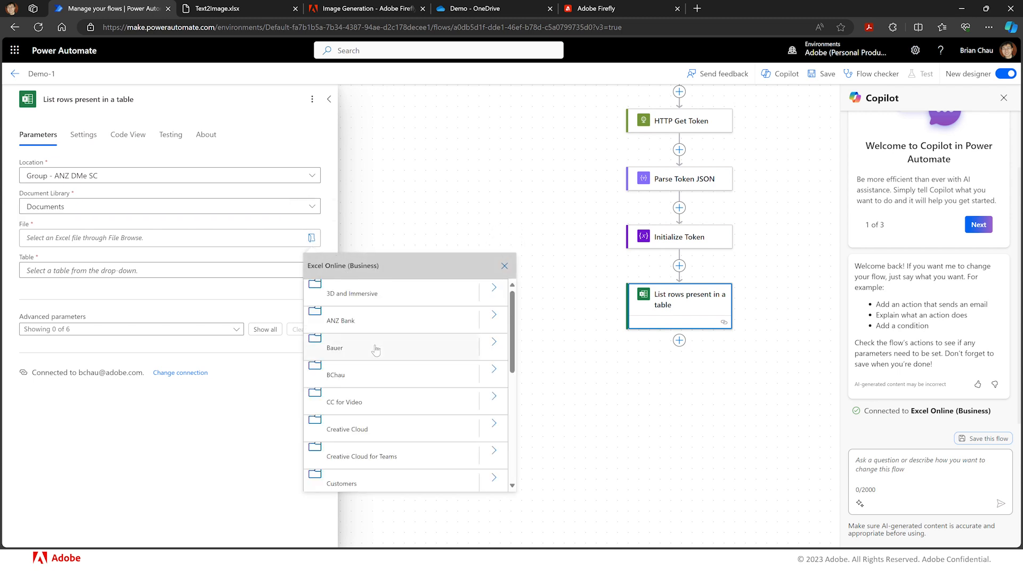
scroll(376, 350, "down", 2)
scroll(376, 350, "down", 2)
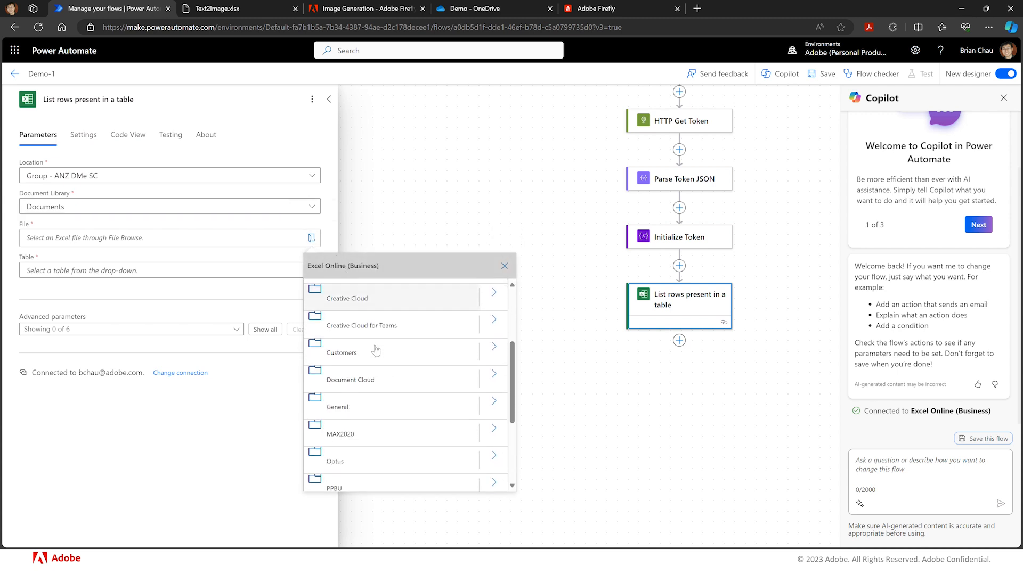
left_click(495, 394)
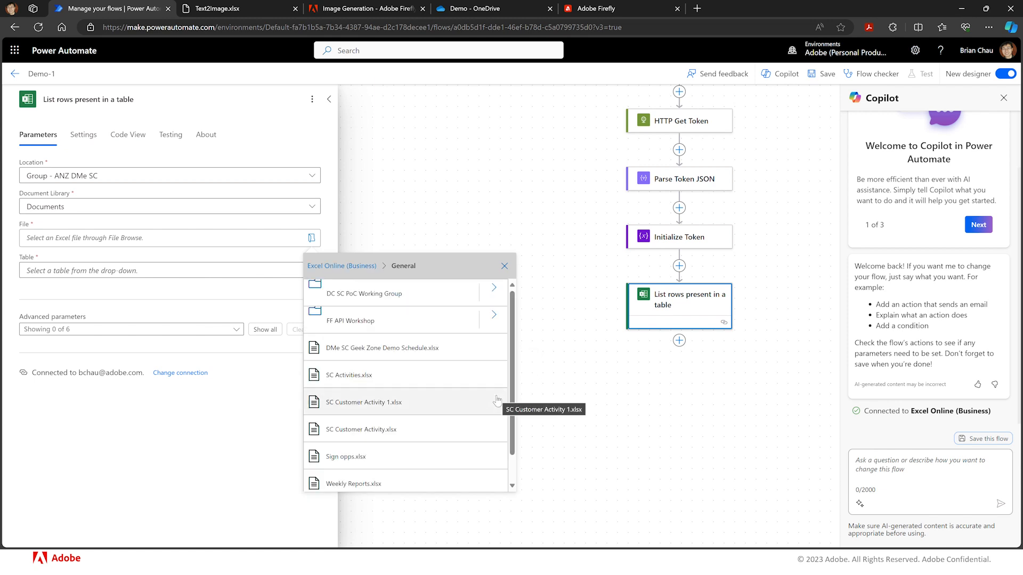
left_click(494, 315)
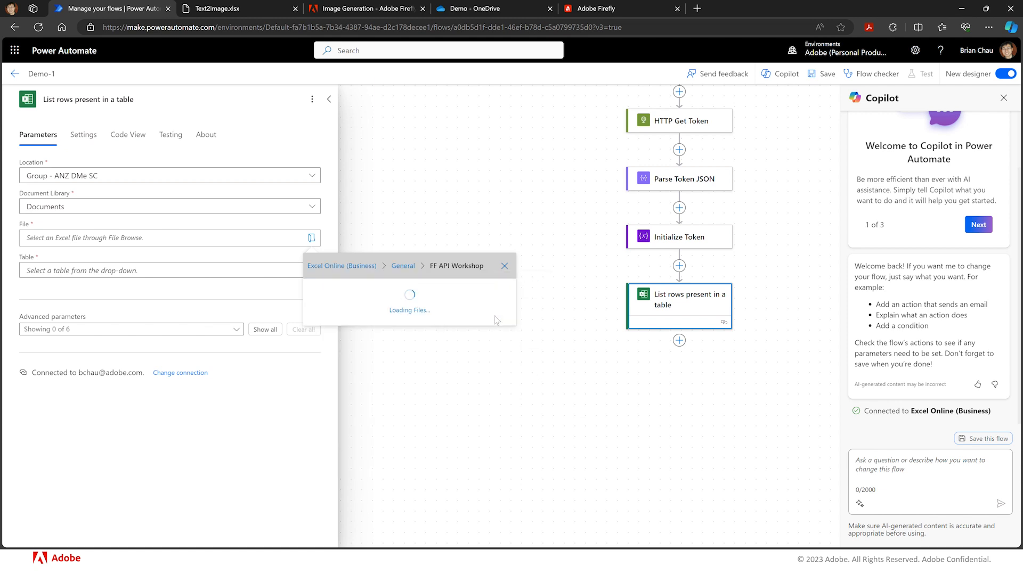
left_click(459, 296)
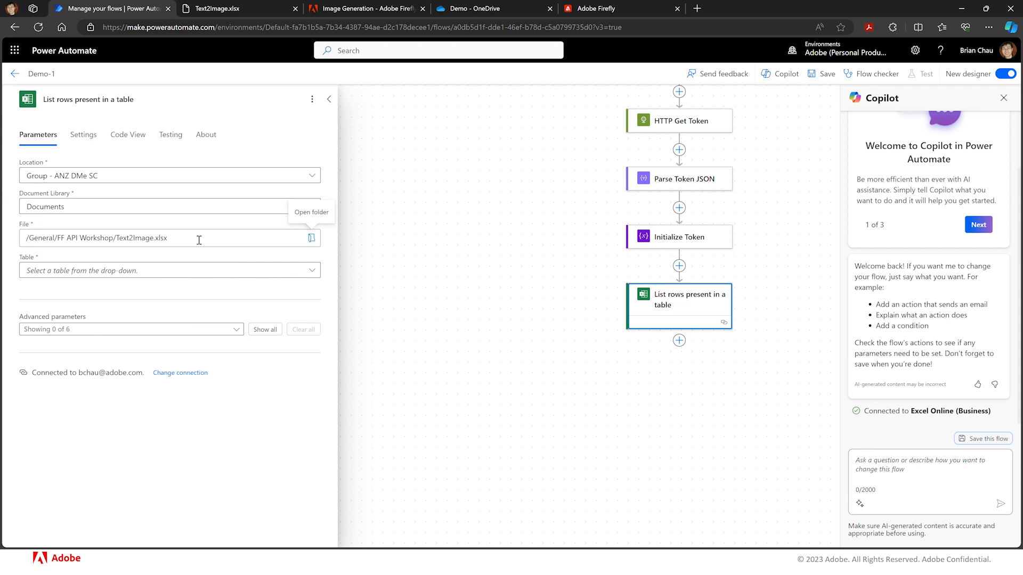
left_click(312, 271)
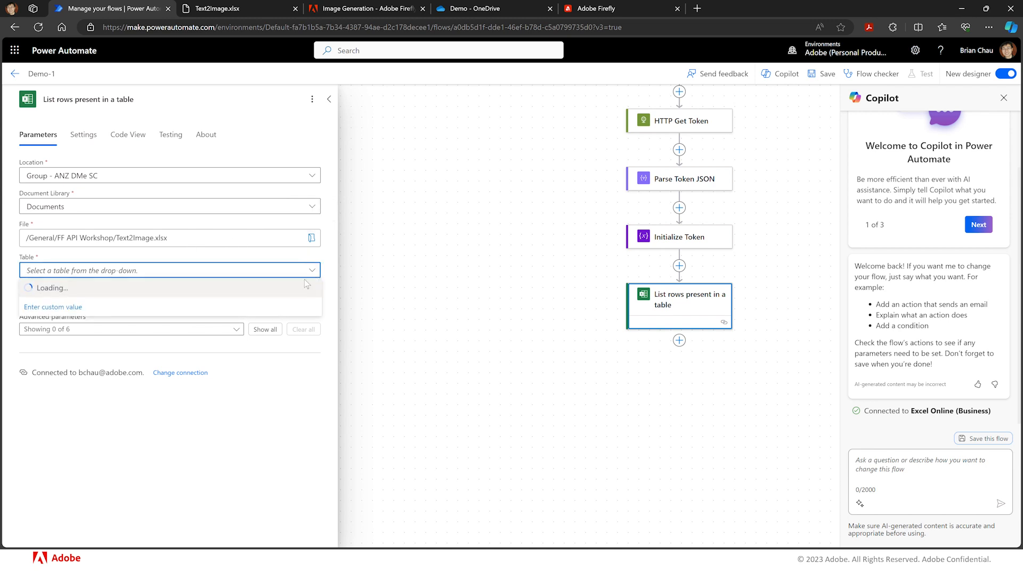
left_click(276, 292)
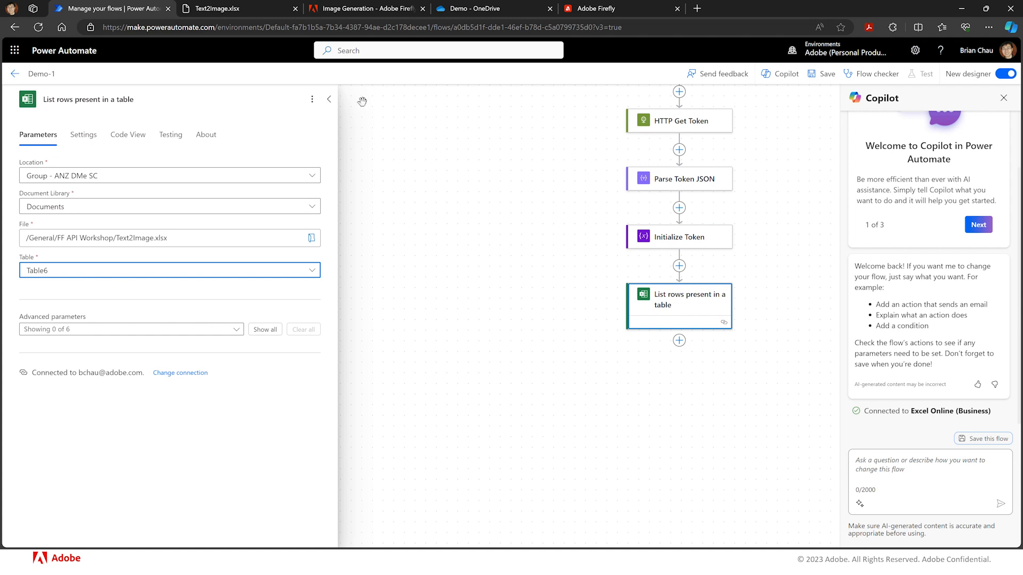
- Read through the Firefly API documentation for Generate Images, including its security and request body
left_click(368, 10)
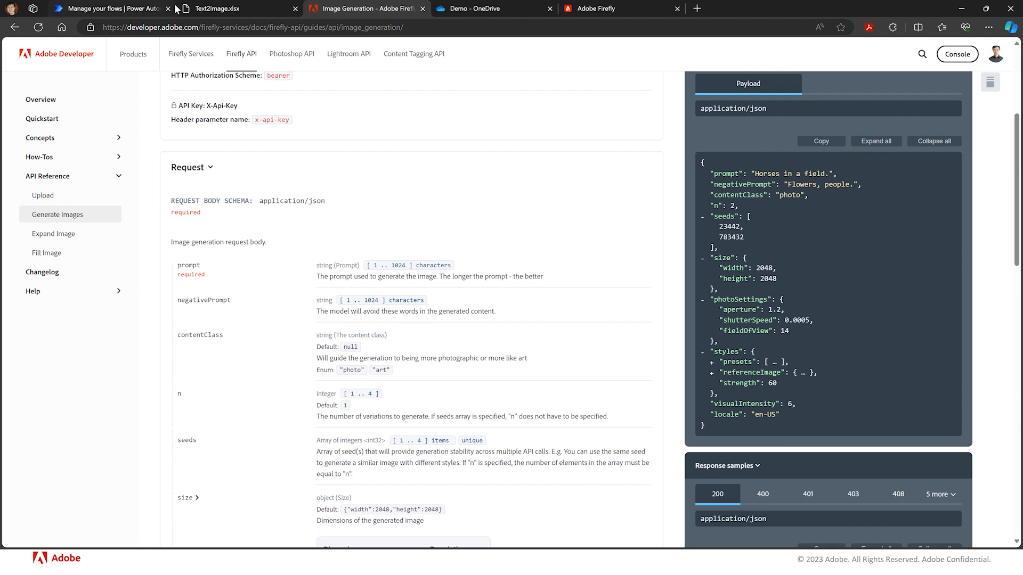
left_click(74, 105)
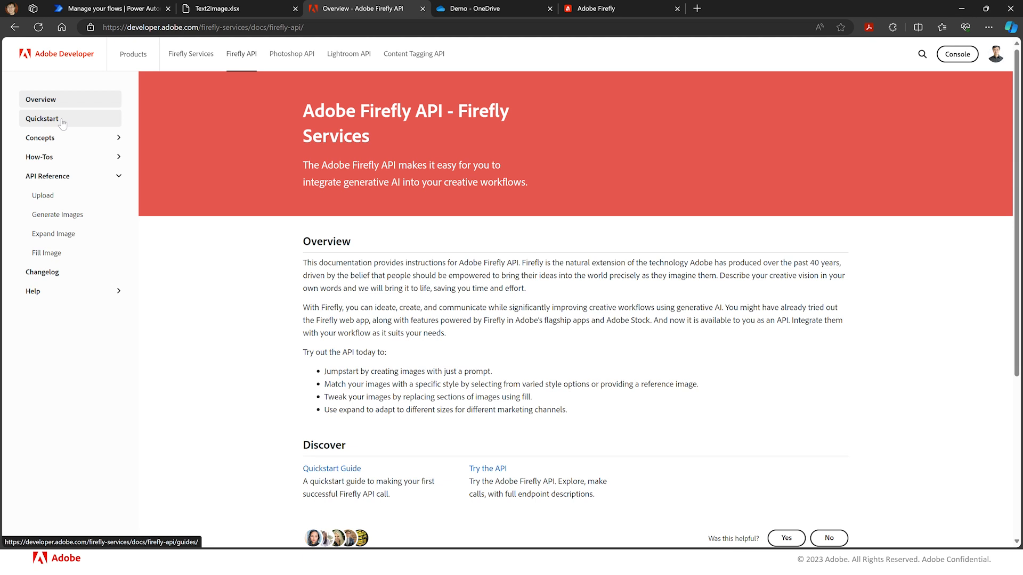
left_click(63, 121)
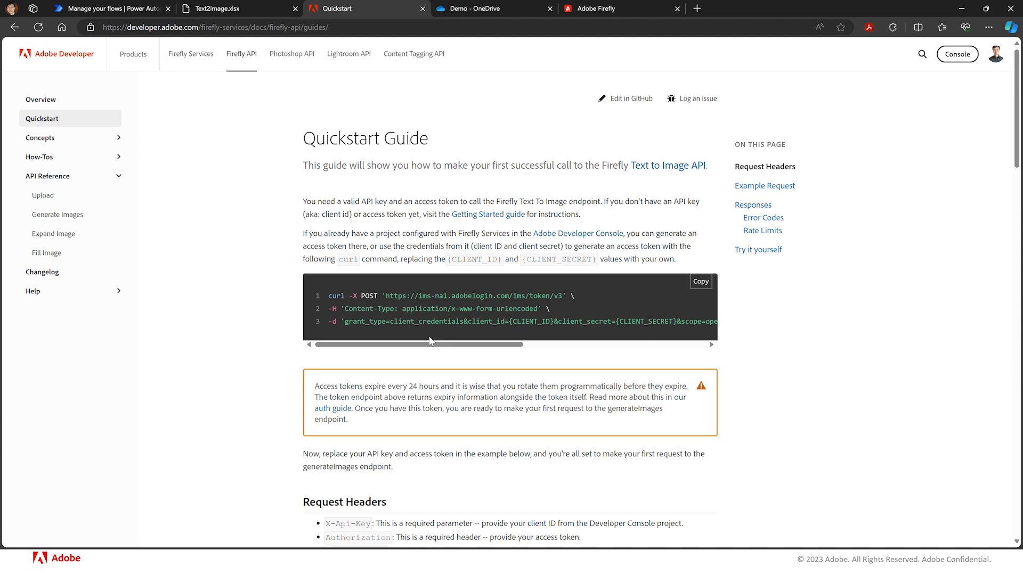
left_click(66, 215)
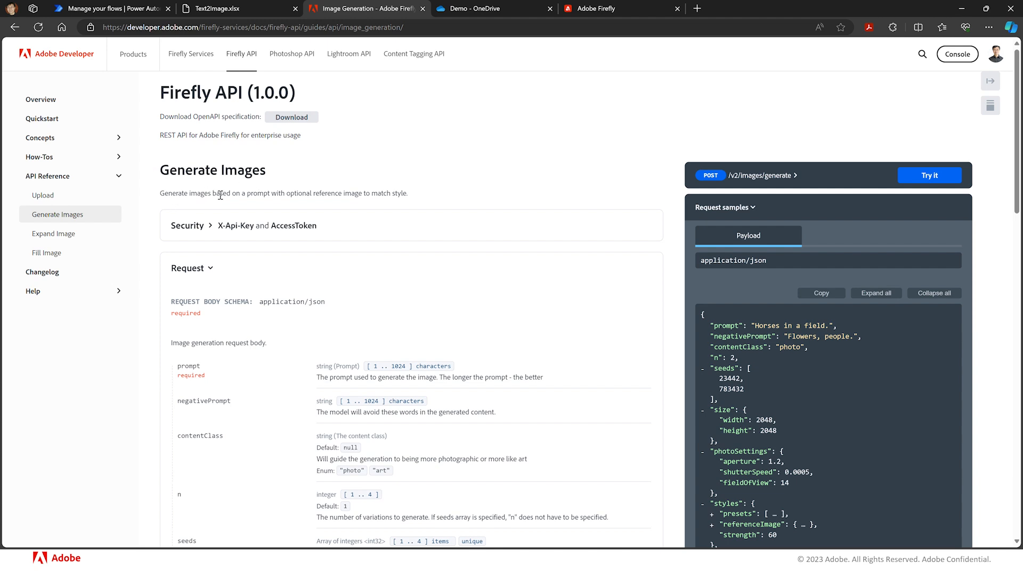
left_click(211, 228)
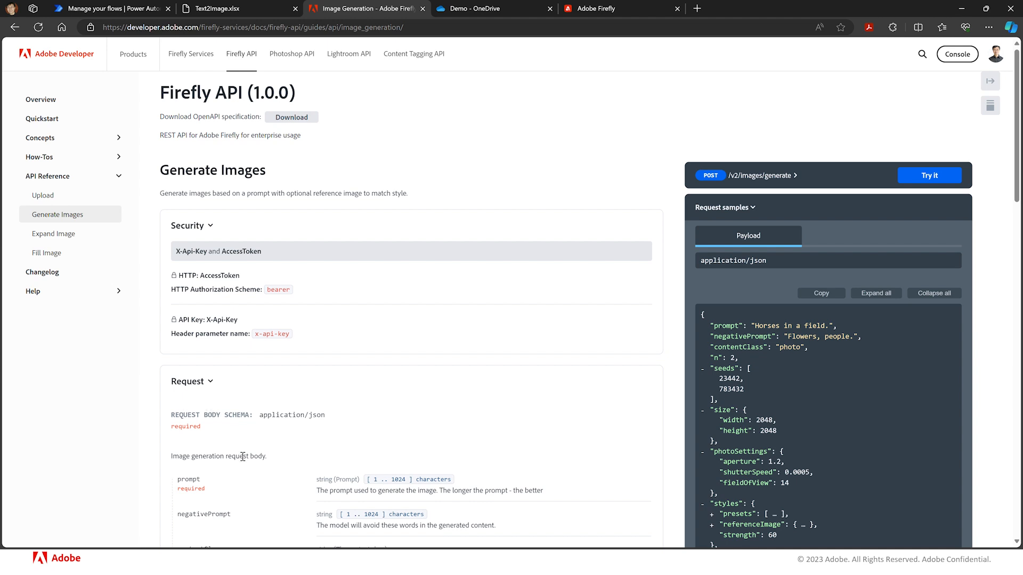
scroll(244, 500, "down", 3)
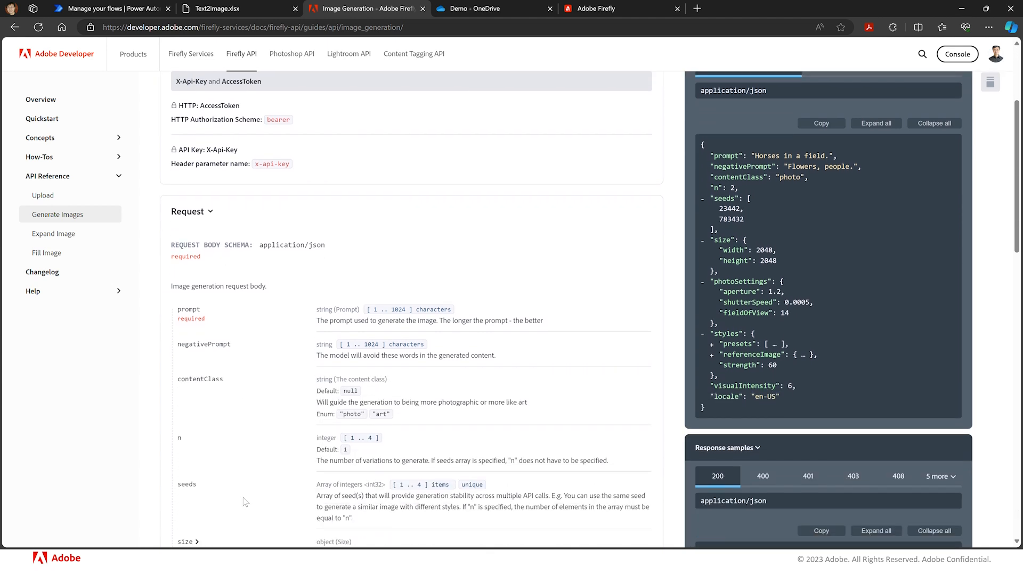
scroll(245, 502, "down", 2)
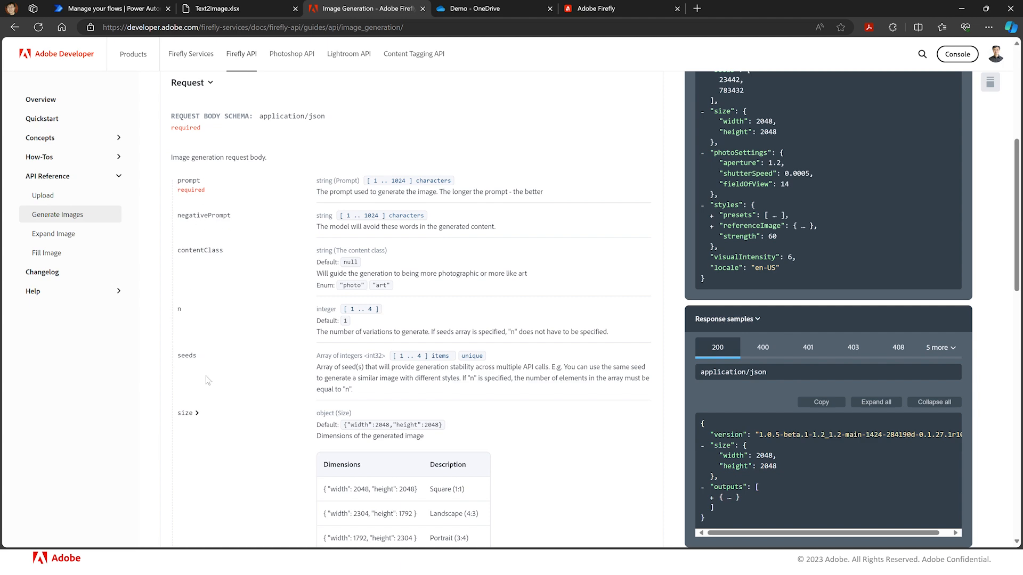
scroll(213, 386, "down", 3)
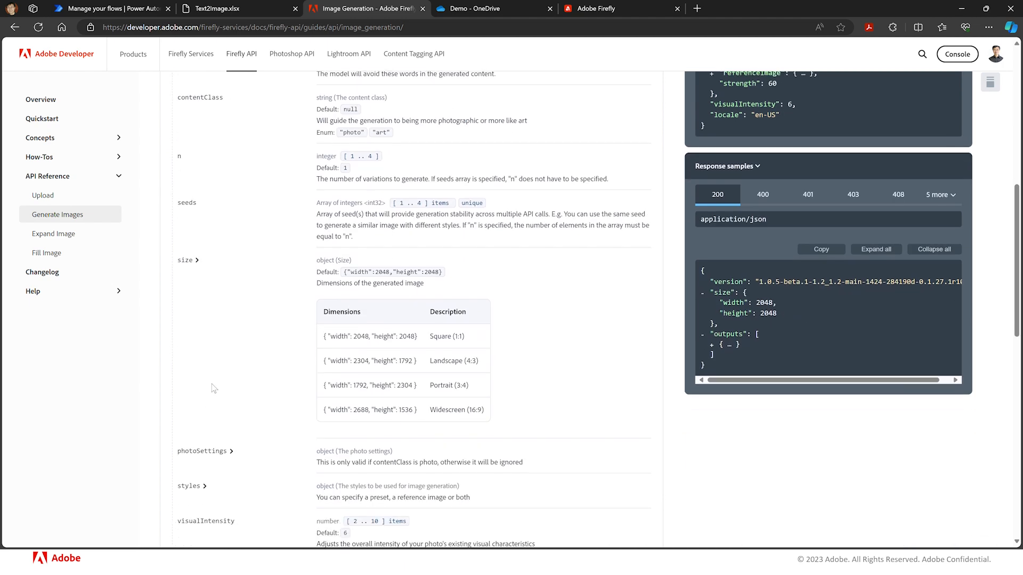
scroll(213, 388, "up", 2)
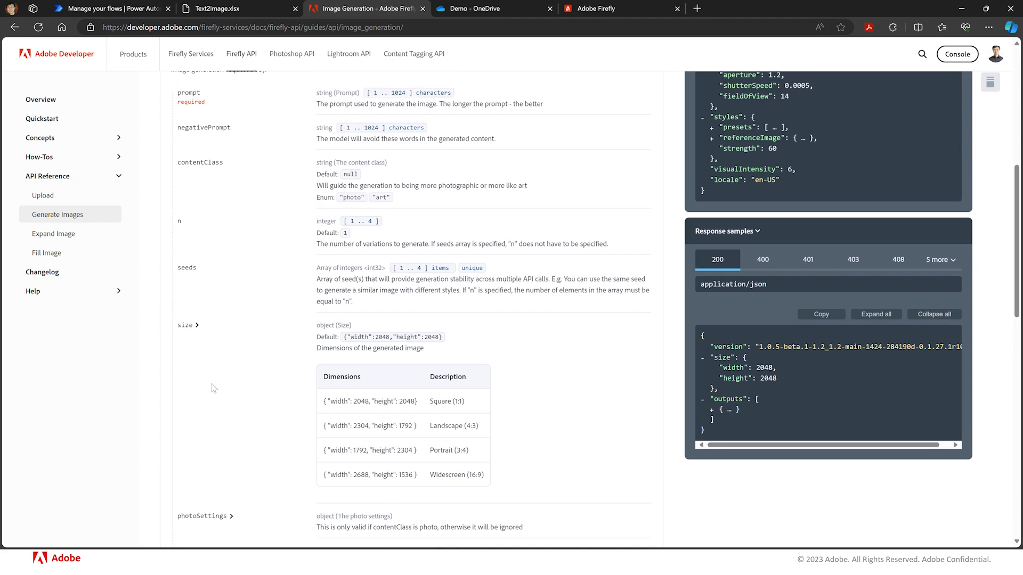
scroll(213, 388, "up", 6)
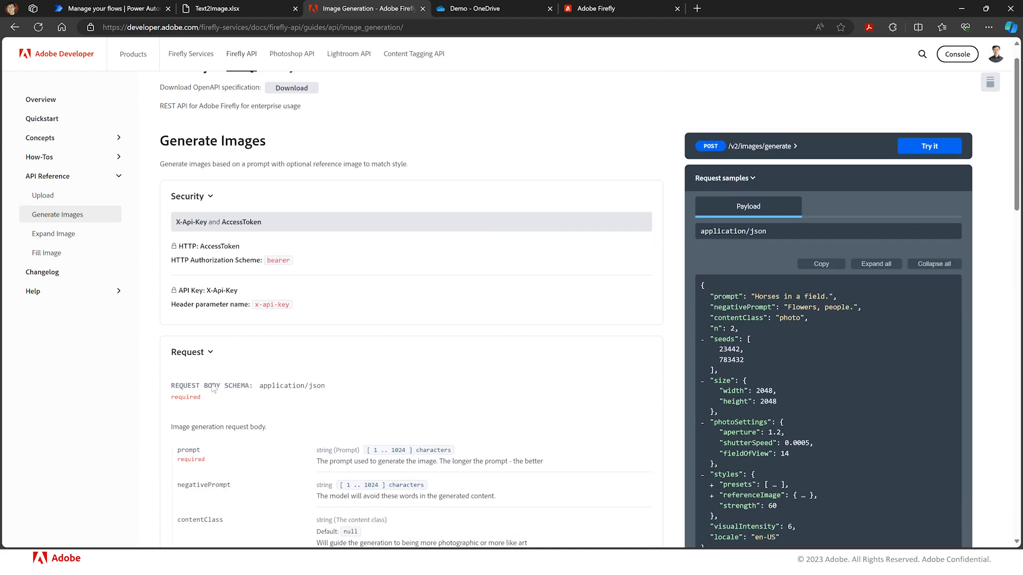
scroll(213, 389, "up", 1)
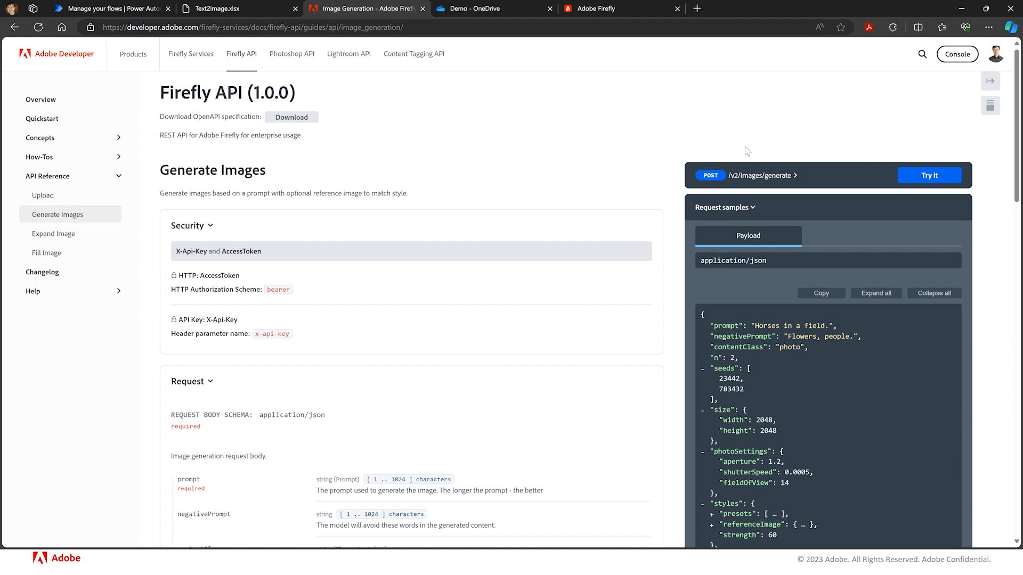
- Copy the Generate Images endpoint URL from the documentation
left_click(792, 177)
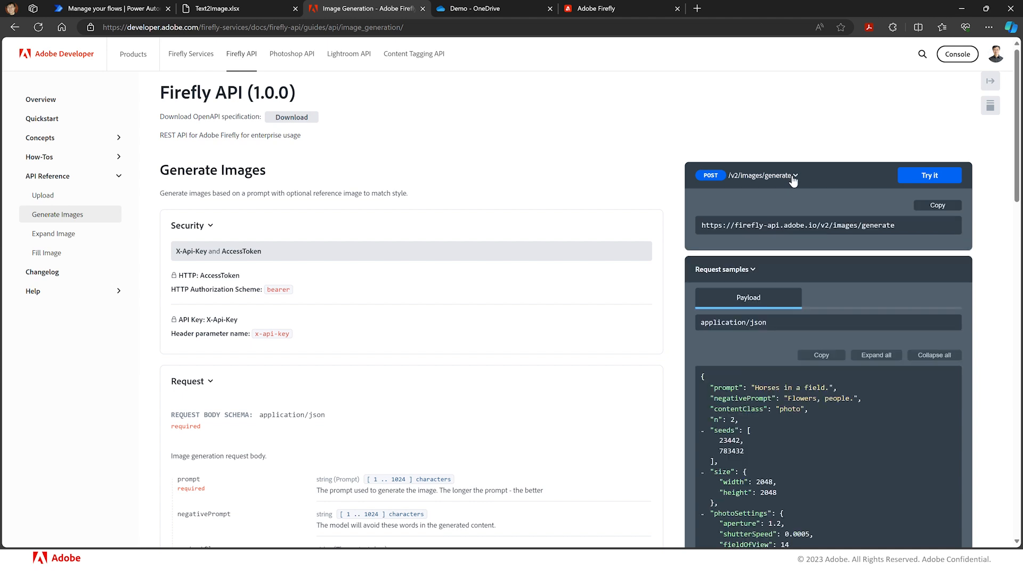
left_click(937, 208)
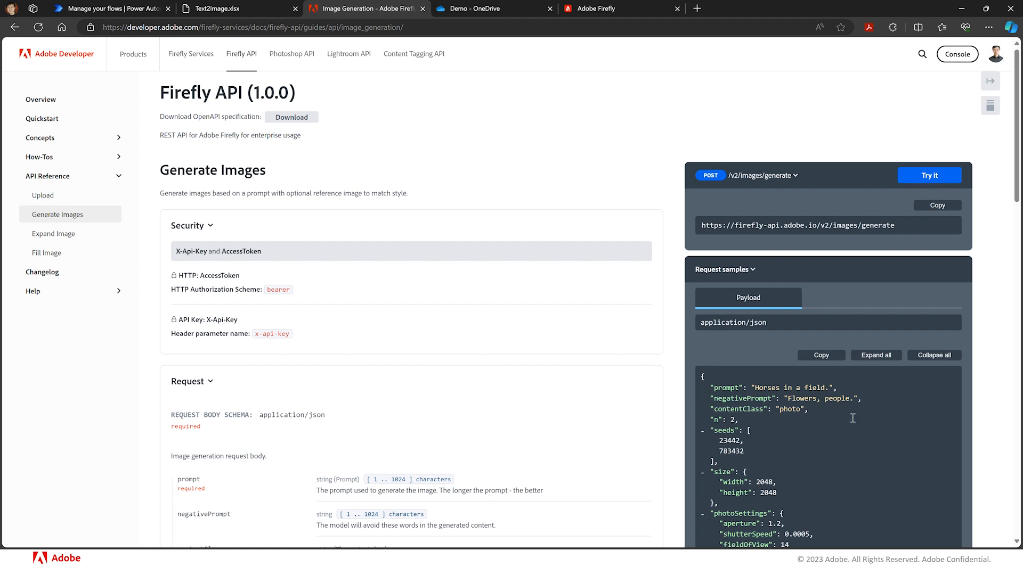
left_click(930, 208)
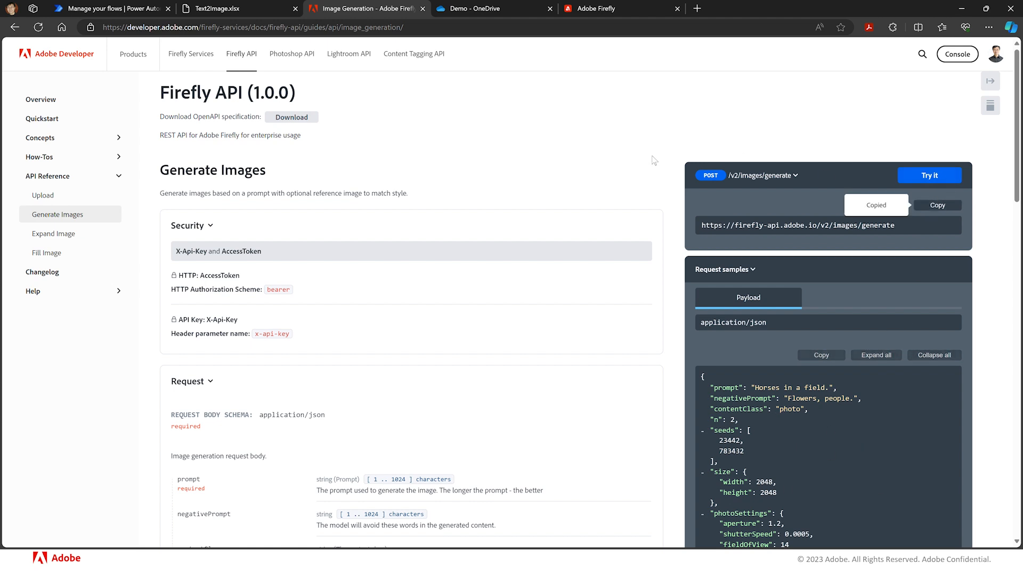
- Add an HTTP action after the List rows present in a table step
left_click(94, 9)
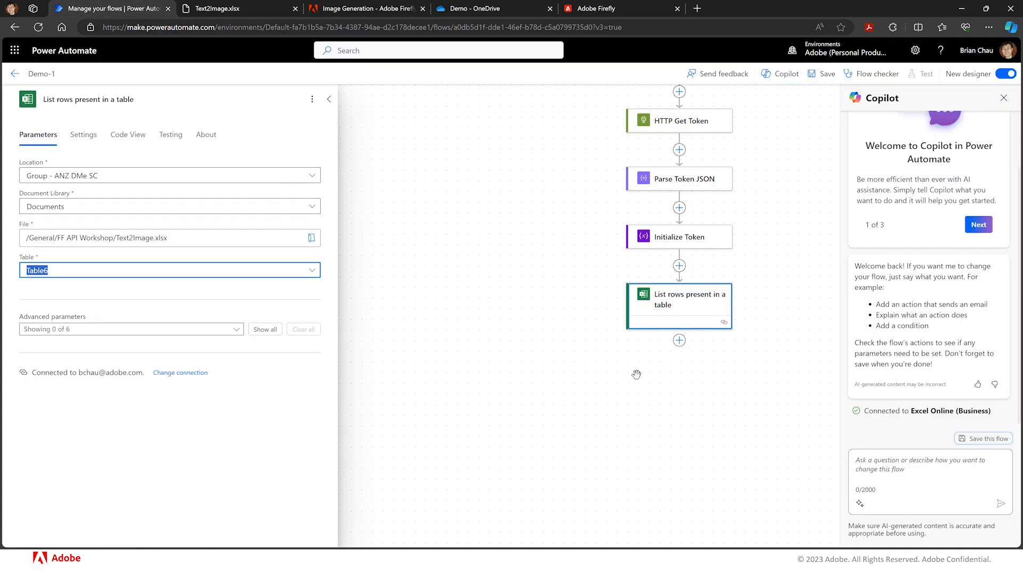
left_click(678, 341)
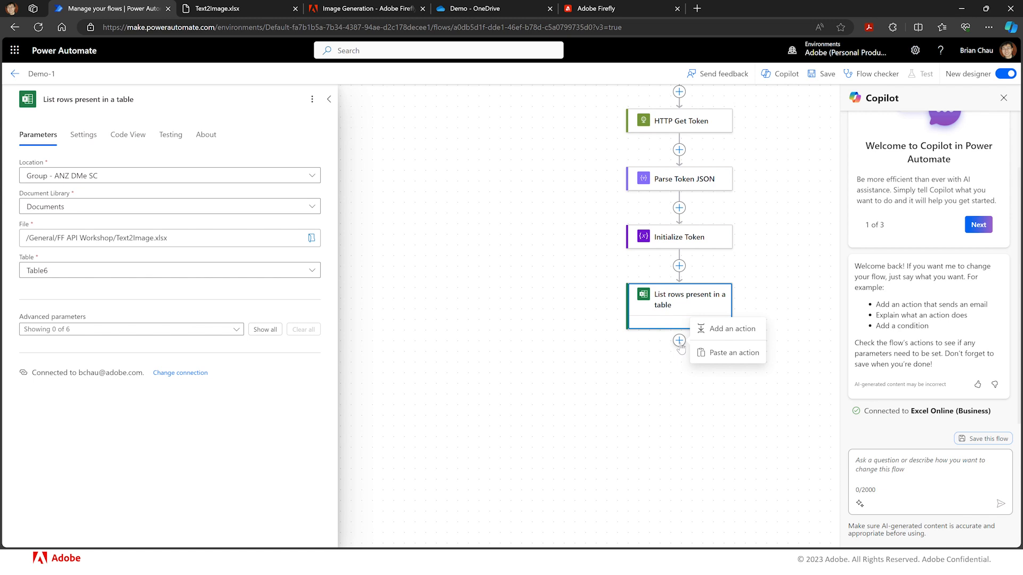
left_click(705, 335)
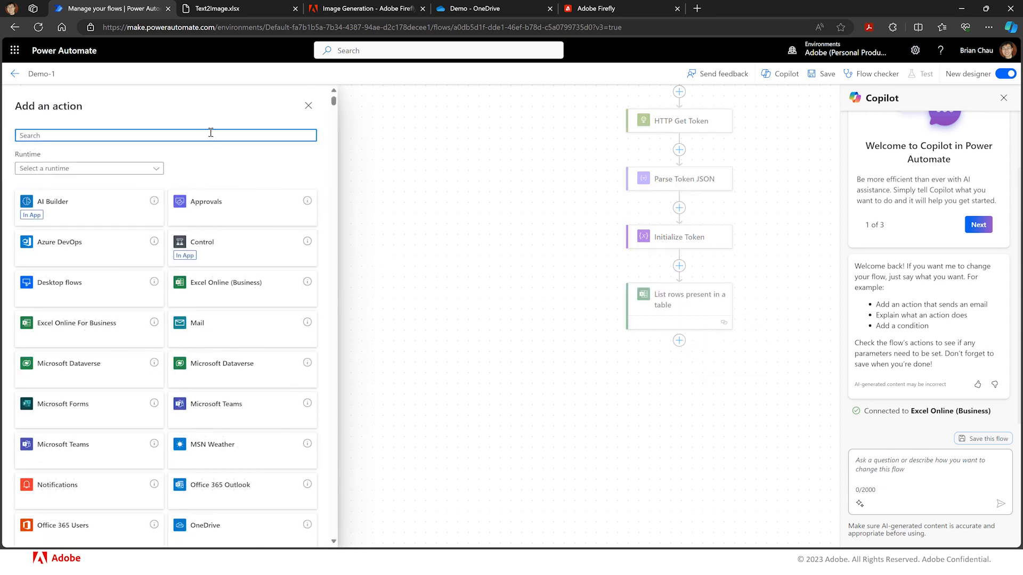
type("http")
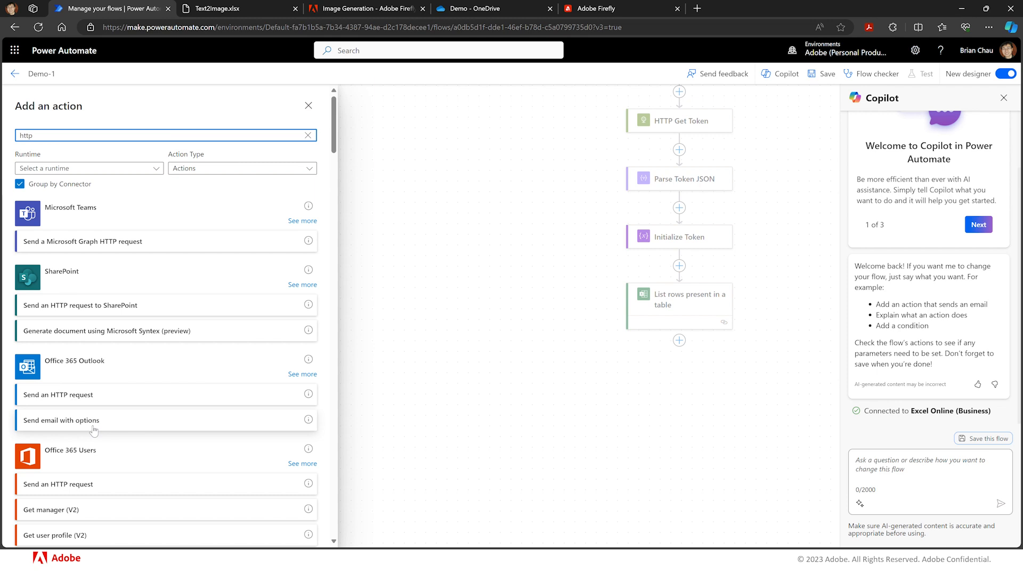
scroll(94, 431, "down", 4)
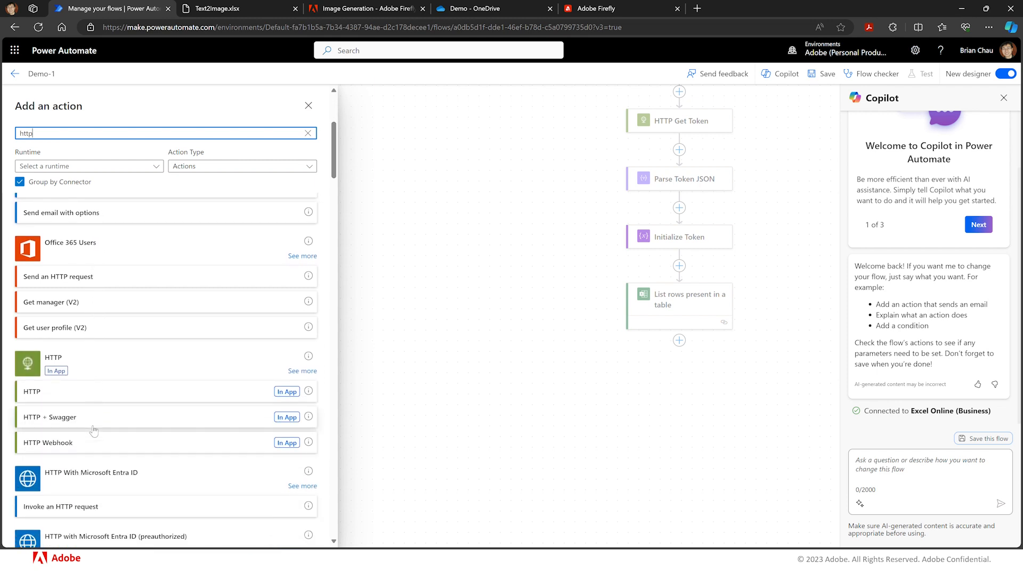
scroll(94, 431, "down", 1)
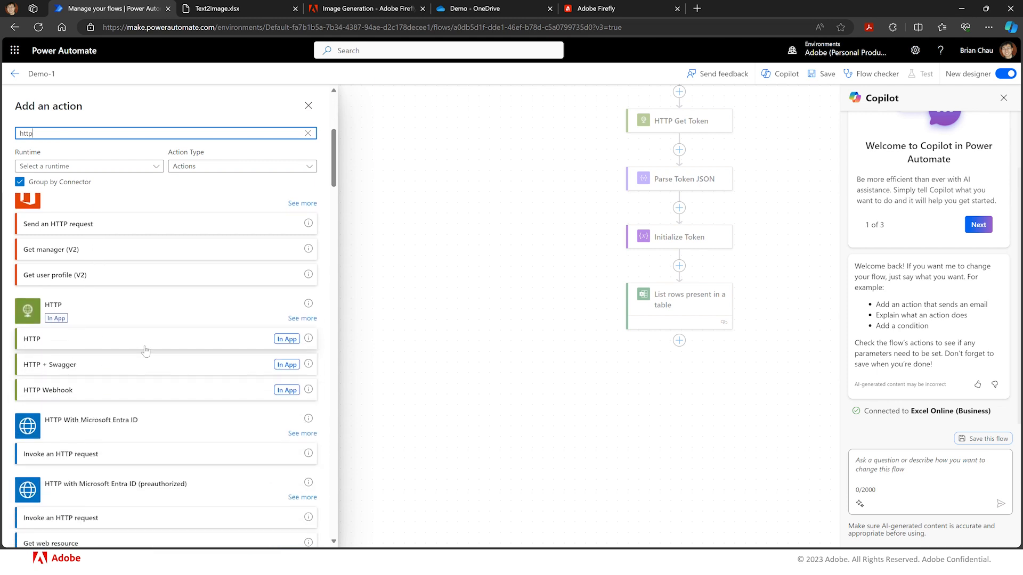
left_click(181, 339)
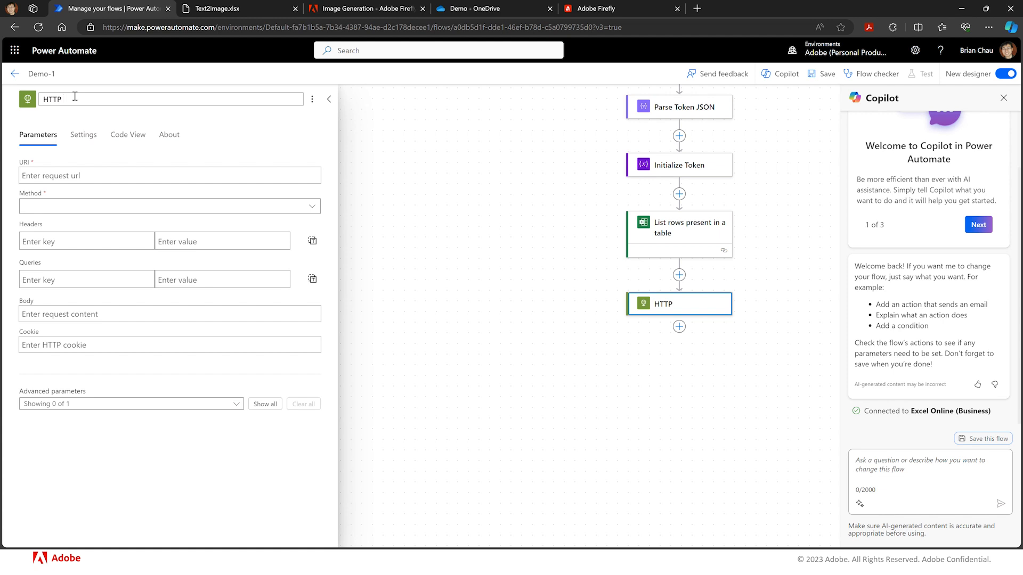
- Rename the HTTP action to HTTP FF Text to Image and paste the Generate Images endpoint as its URI
type("FF Text to Image")
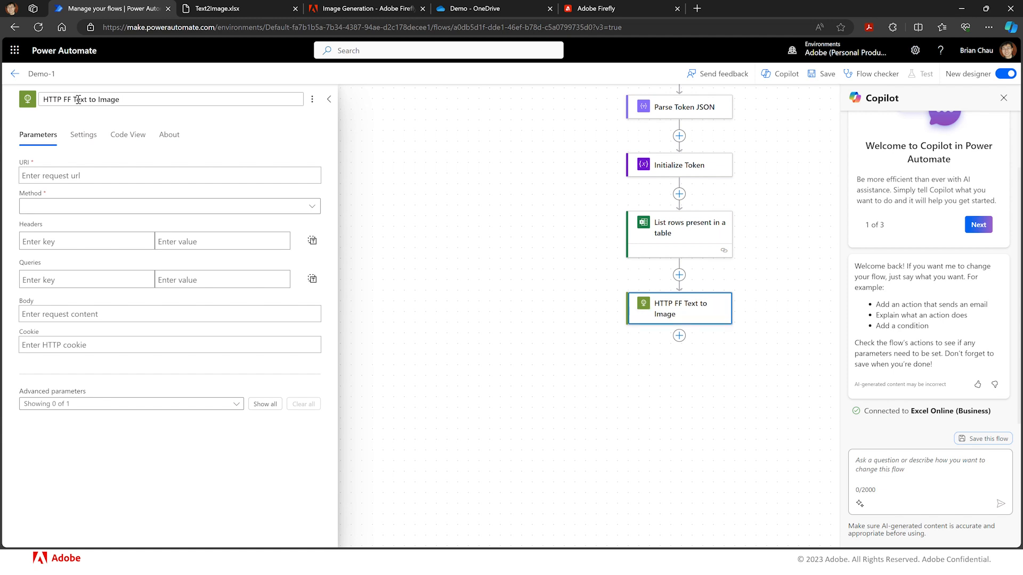
left_click(172, 171)
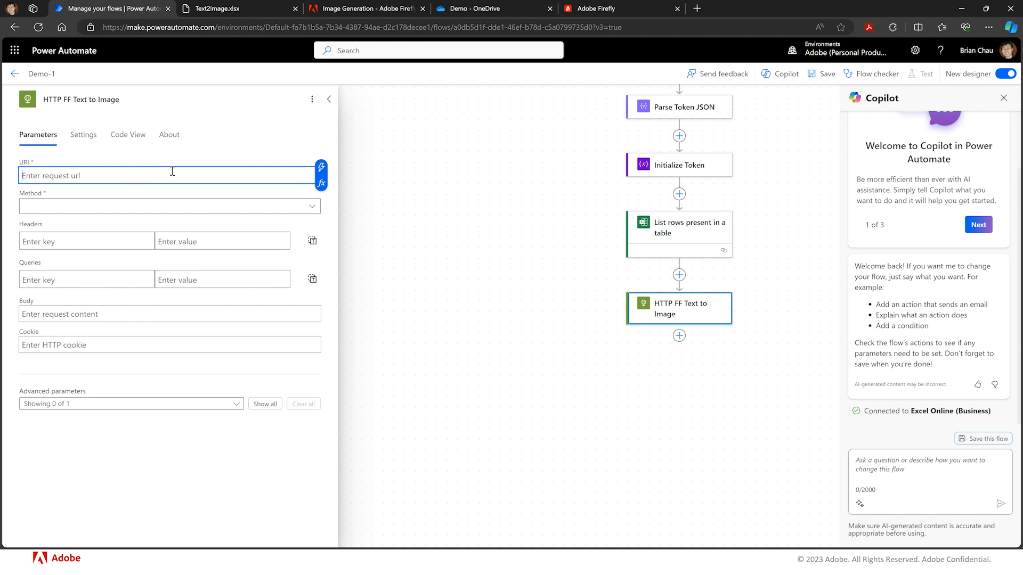
key("ctrl+v")
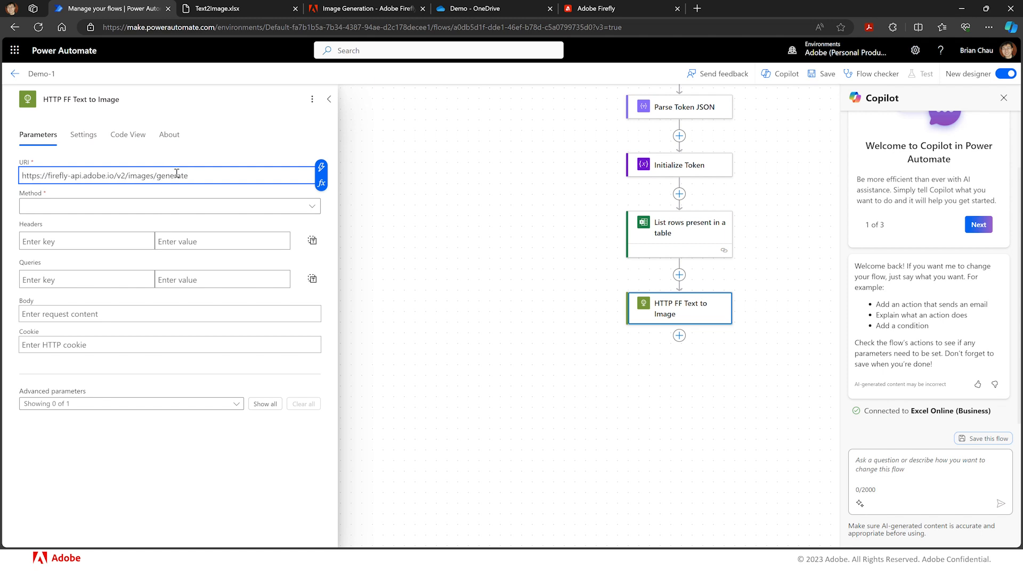
- Set the method to POST and add an x-api-key header whose value is the ff_client_id variable
left_click(311, 208)
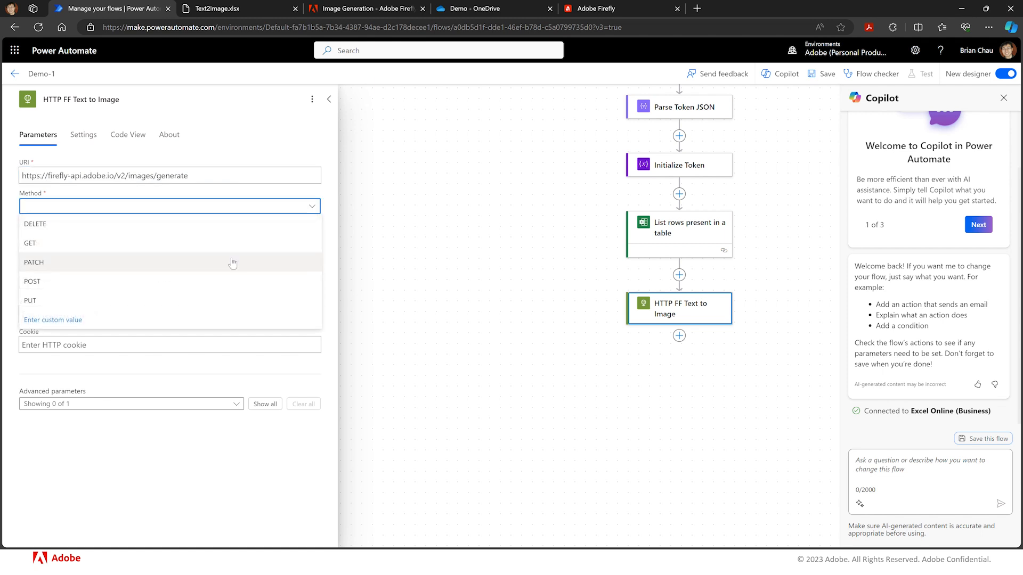
left_click(206, 281)
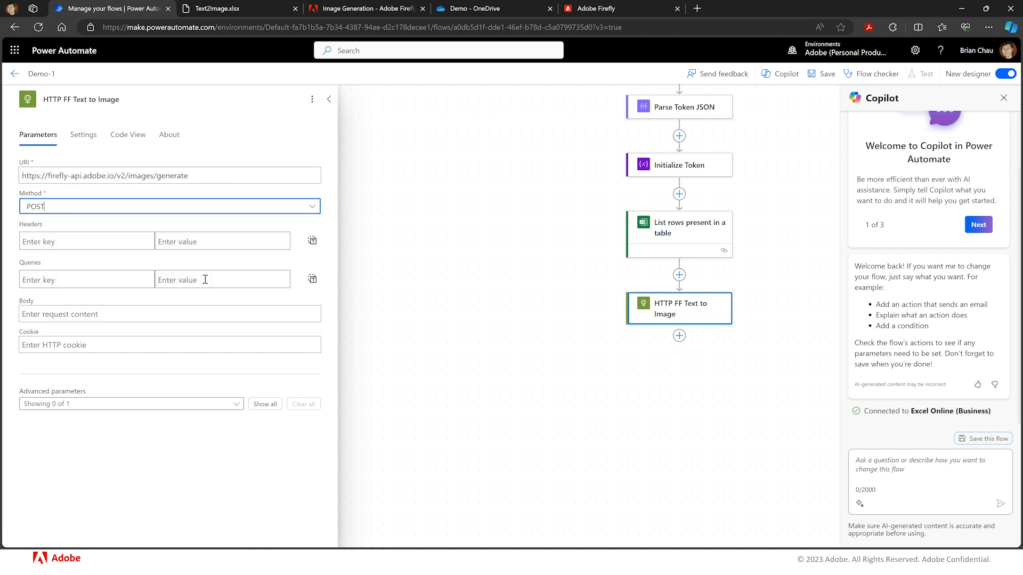
left_click(68, 239)
type("x-")
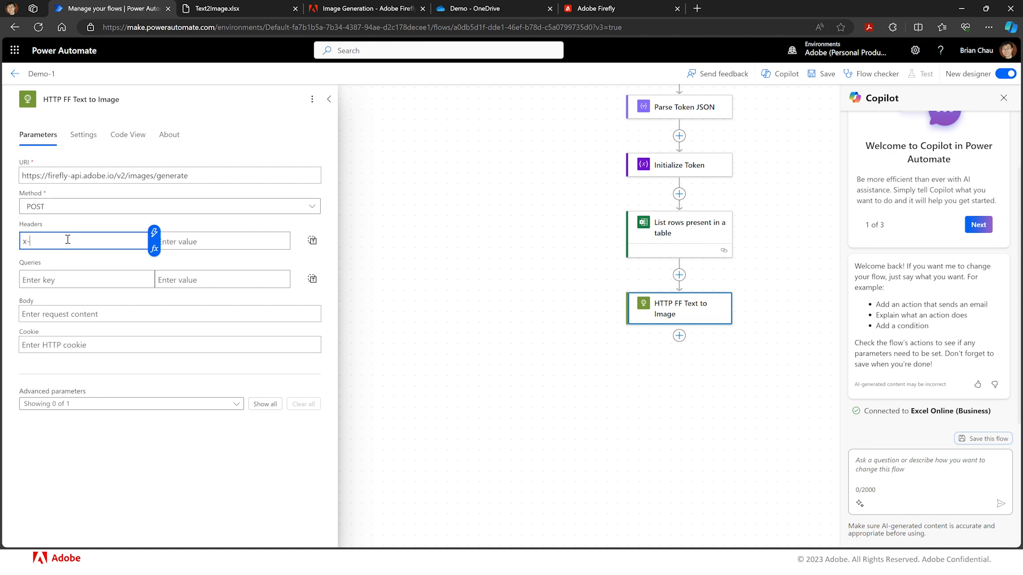
type("api-key")
left_click(169, 240)
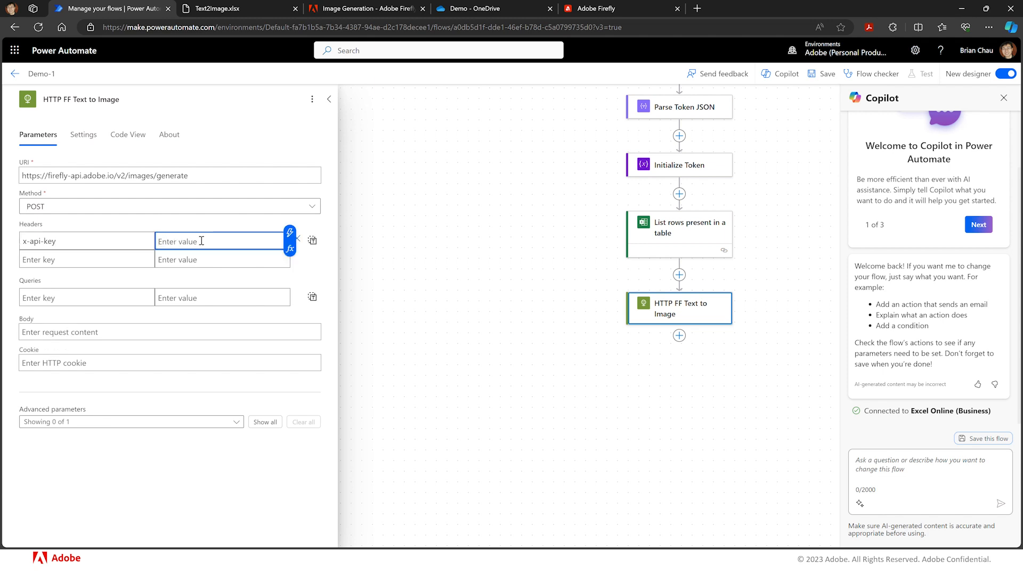
left_click(290, 235)
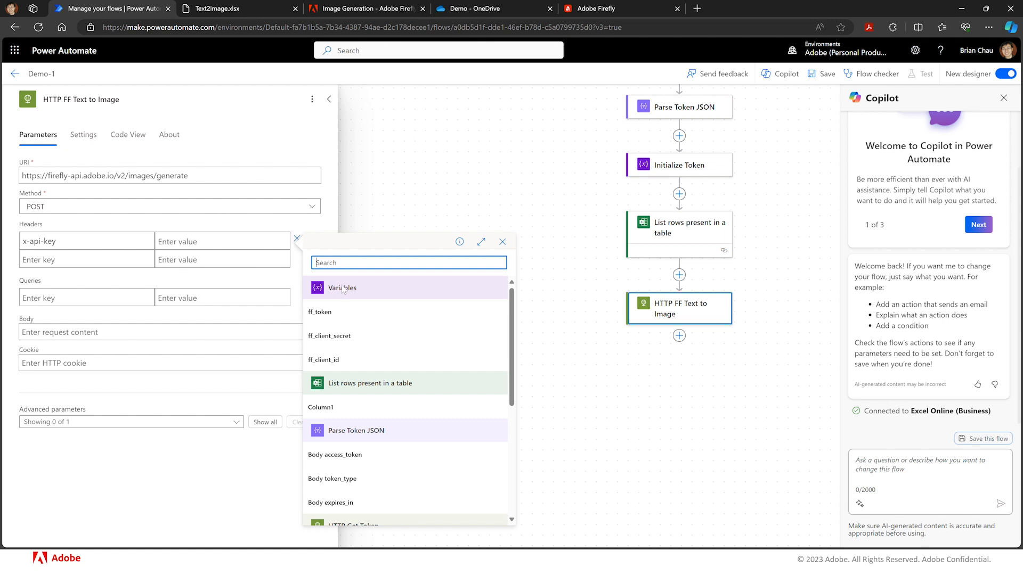
left_click(352, 365)
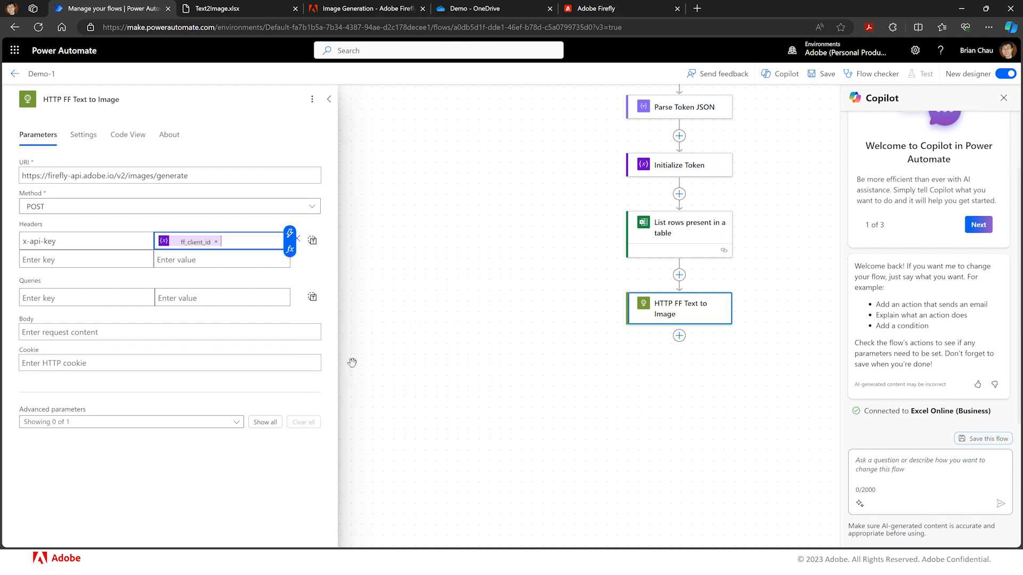
- Add an Authorization header whose value is the ff_token variable
left_click(123, 259)
type("Autho")
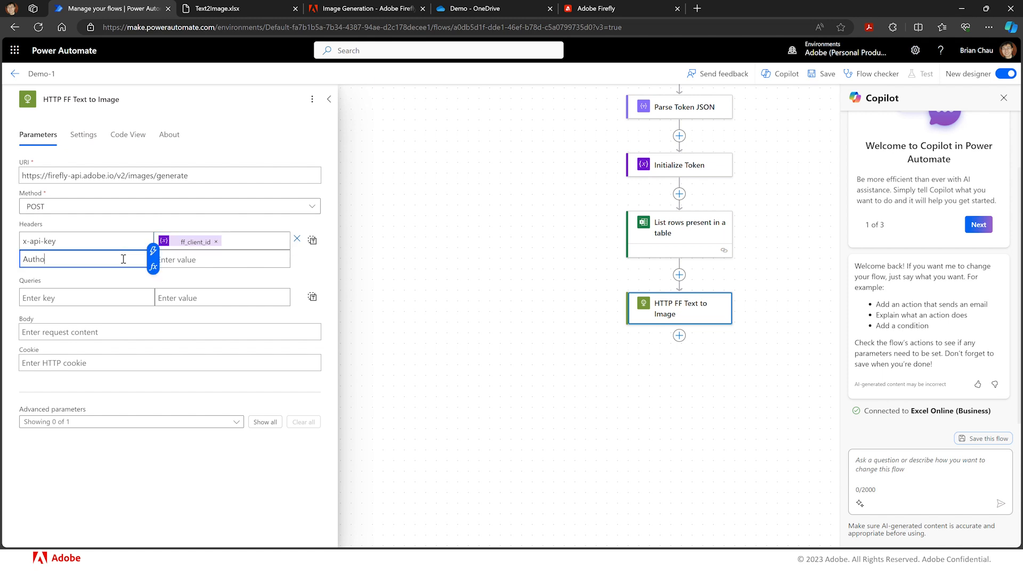
type("rizatiob")
key("BackSpace")
type("n")
left_click(75, 279)
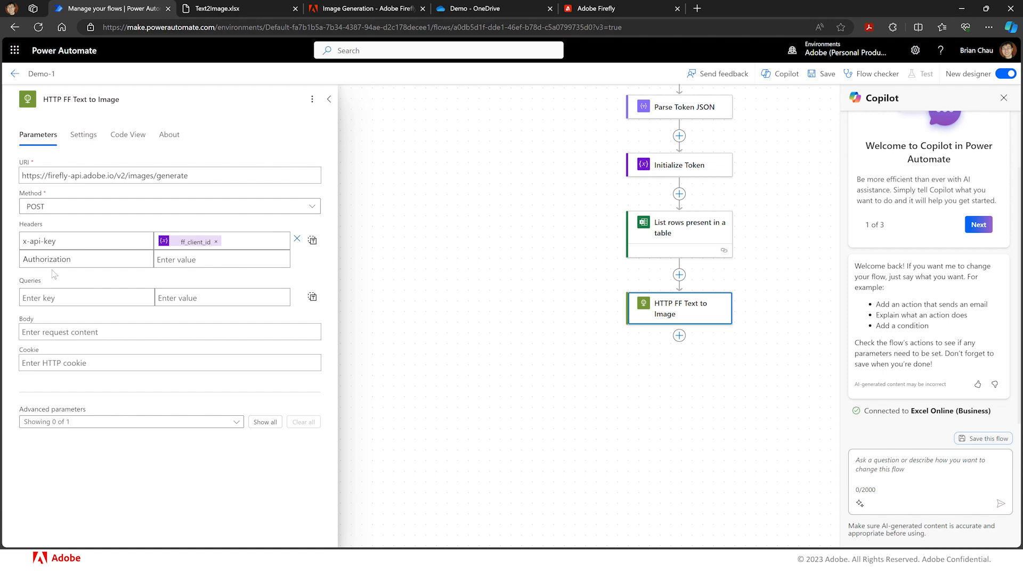
left_click(187, 261)
left_click(290, 251)
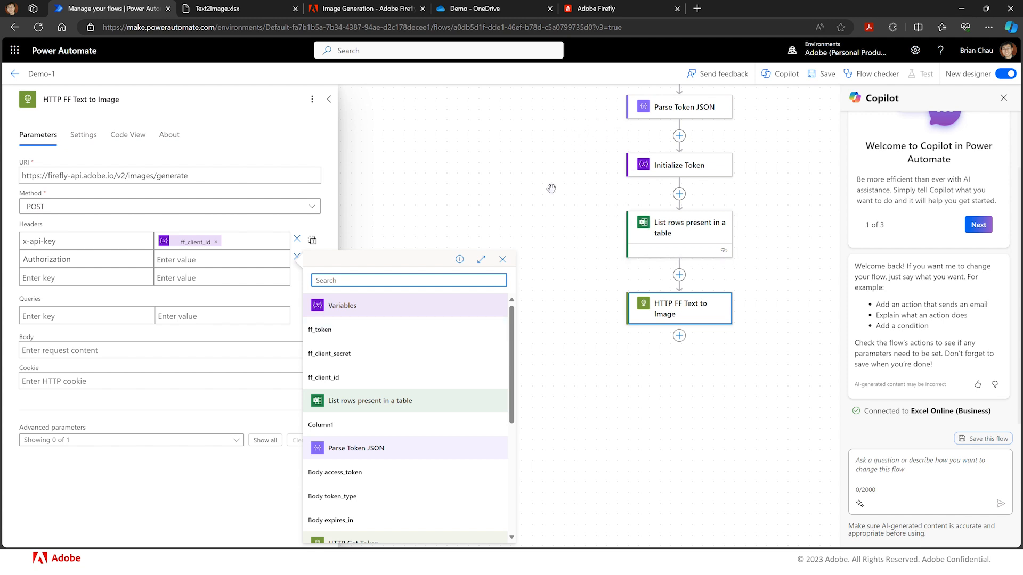
left_click(382, 331)
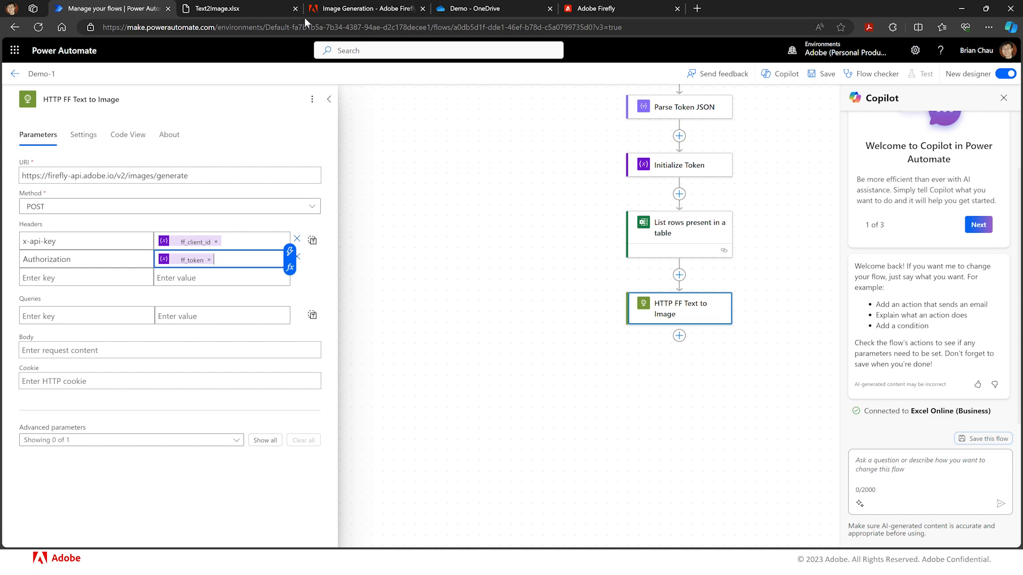
- Copy the Generate Images request sample payload from the Firefly API documentation
left_click(358, 8)
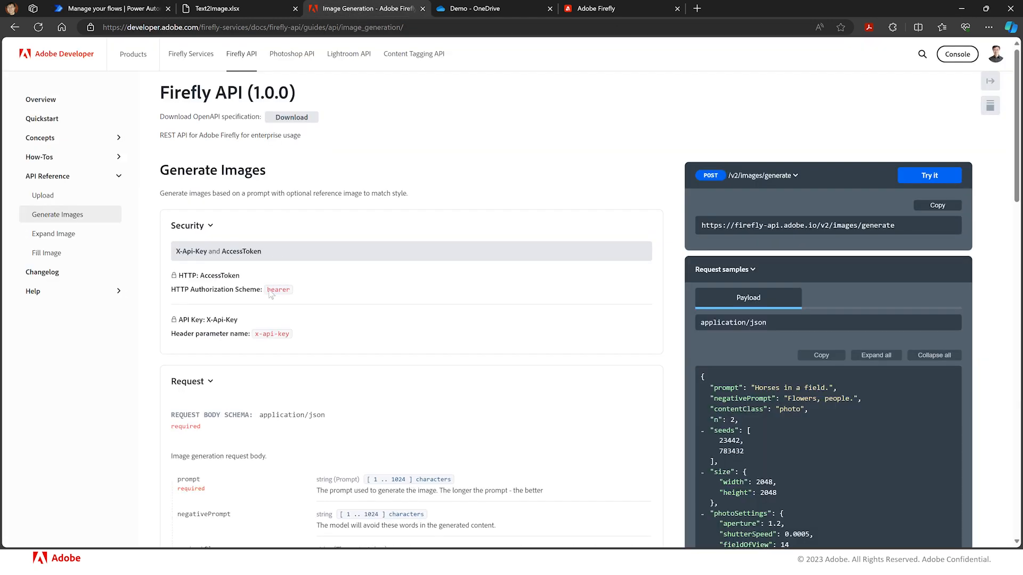
scroll(249, 400, "down", 4)
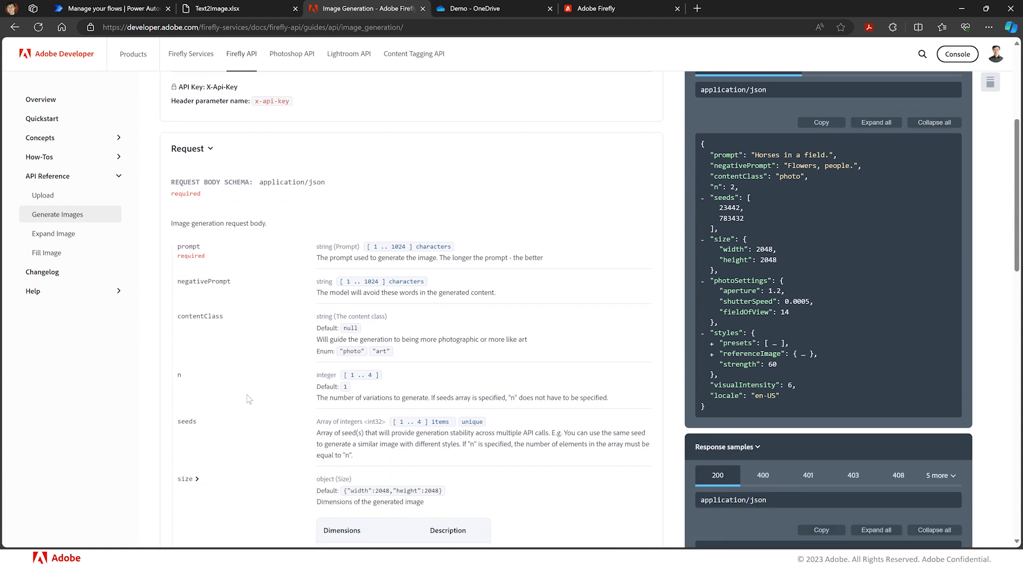
scroll(249, 399, "down", 1)
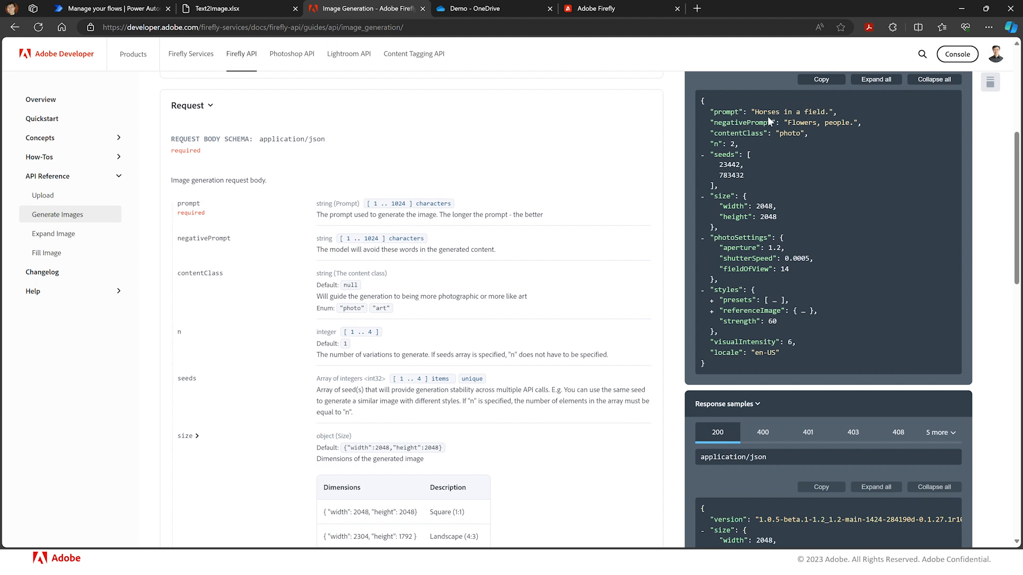
scroll(814, 133, "up", 1)
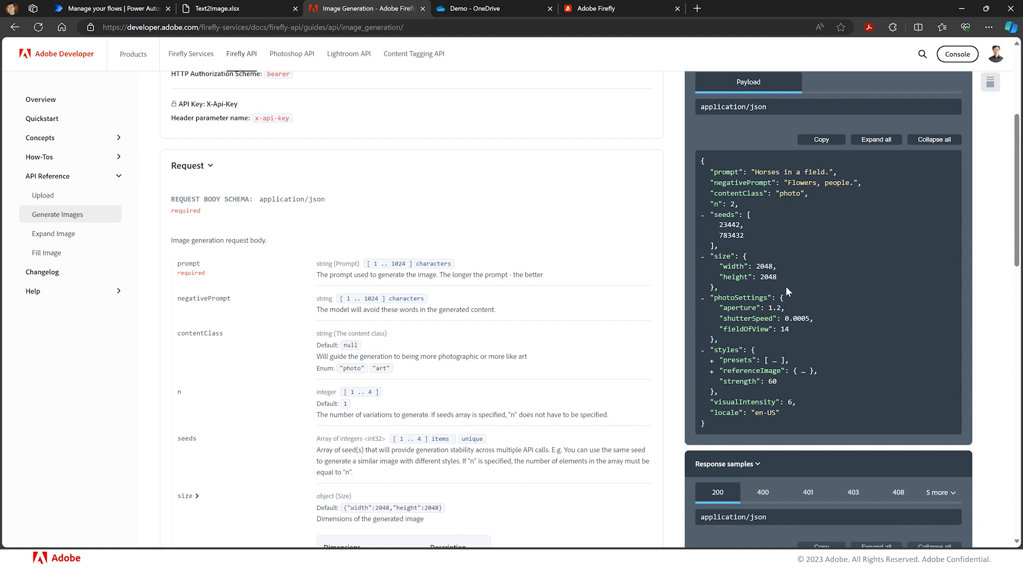
left_click(820, 141)
left_click(823, 142)
left_click(121, 9)
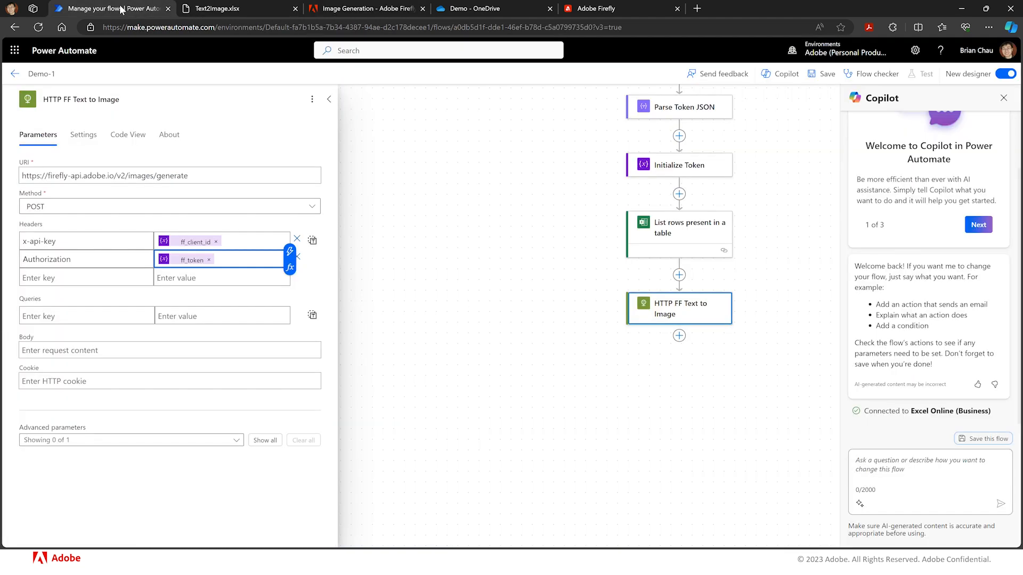
- Add a Content-Type header with the value application/json
left_click(88, 277)
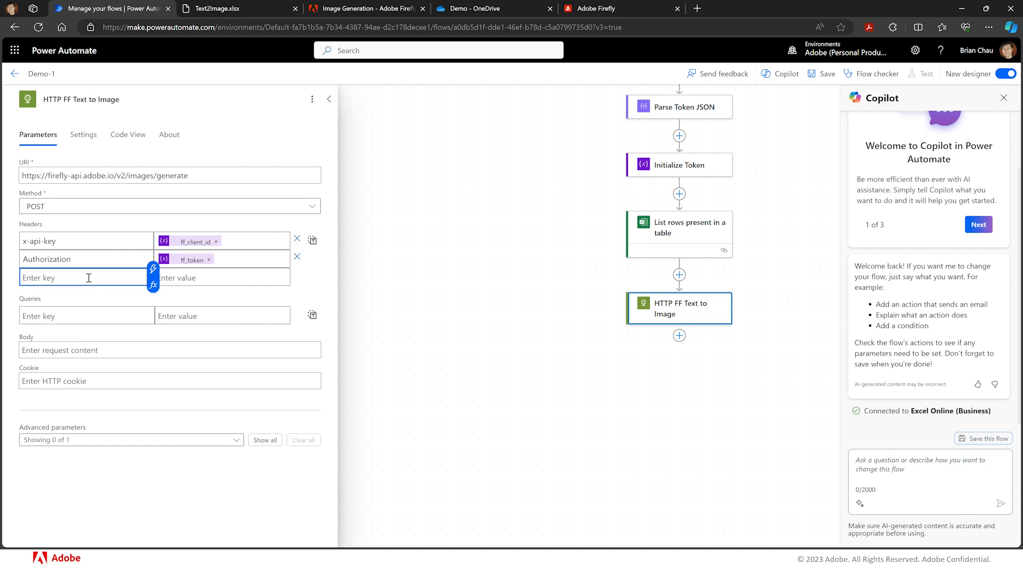
type("Content-Type")
left_click(189, 278)
type("appl")
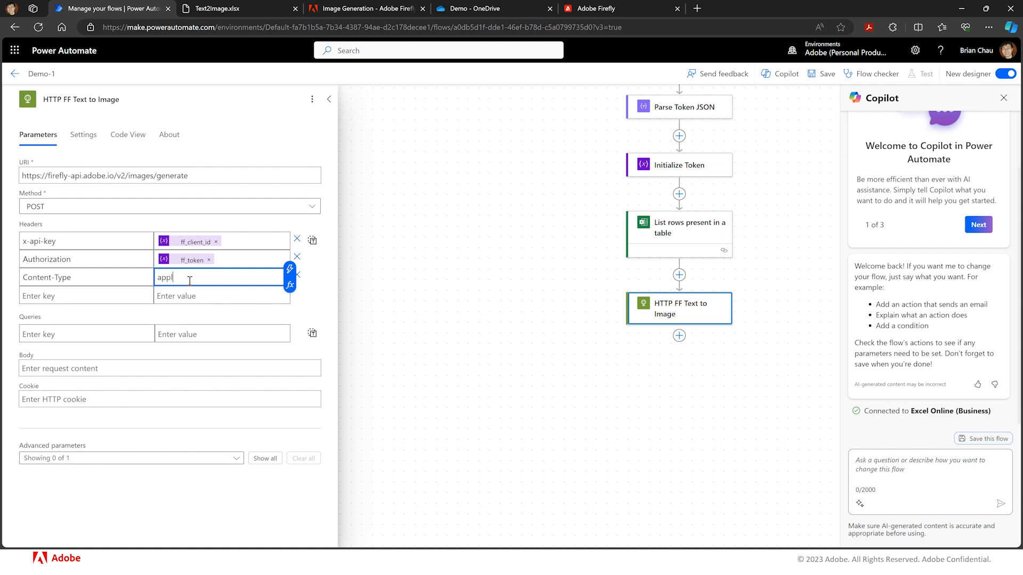
type("ication/json")
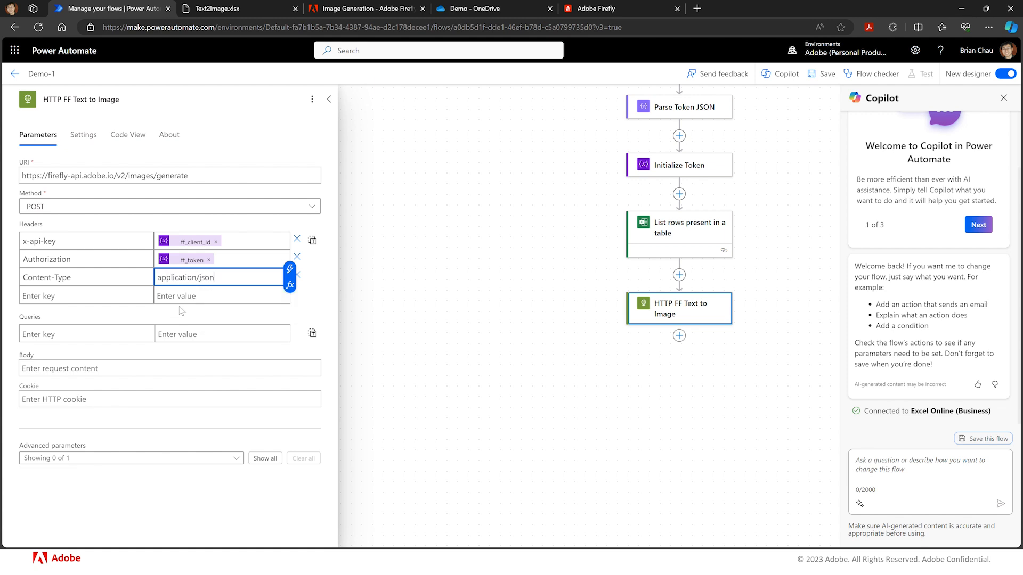
- Paste the sample payload into the HTTP action's request body
left_click(59, 369)
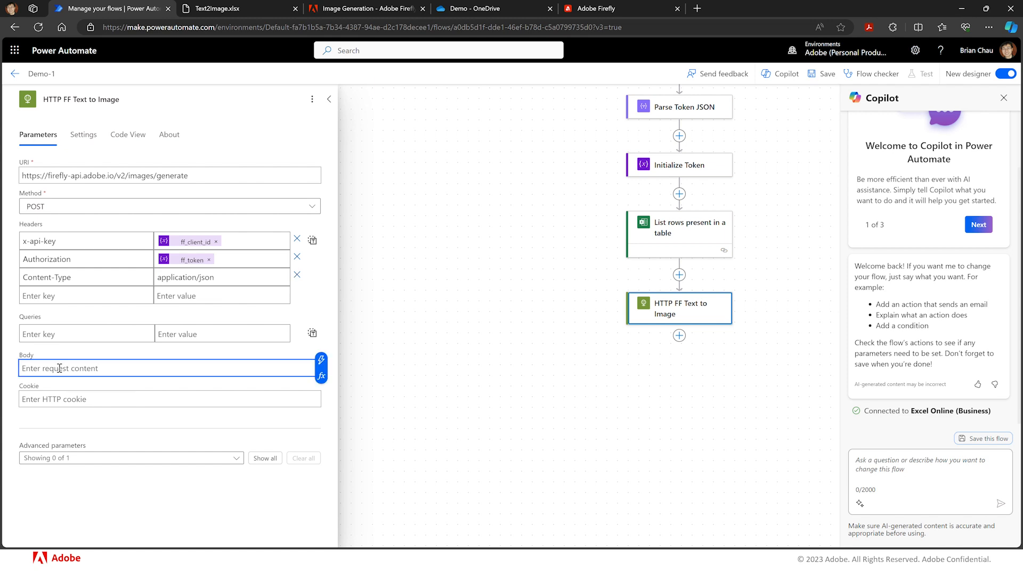
key("ctrl+v")
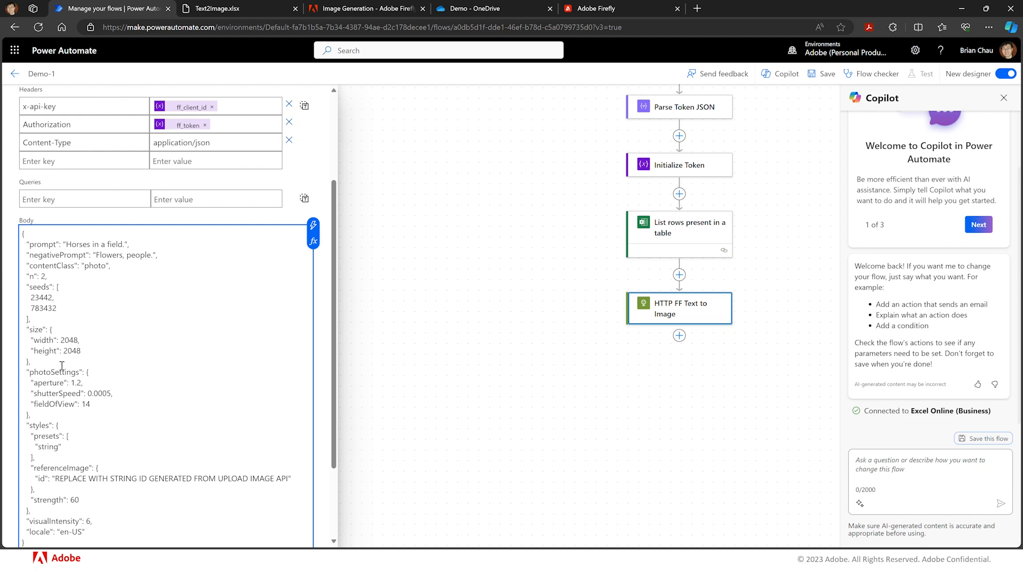
scroll(237, 314, "down", 1)
scroll(237, 314, "down", 3)
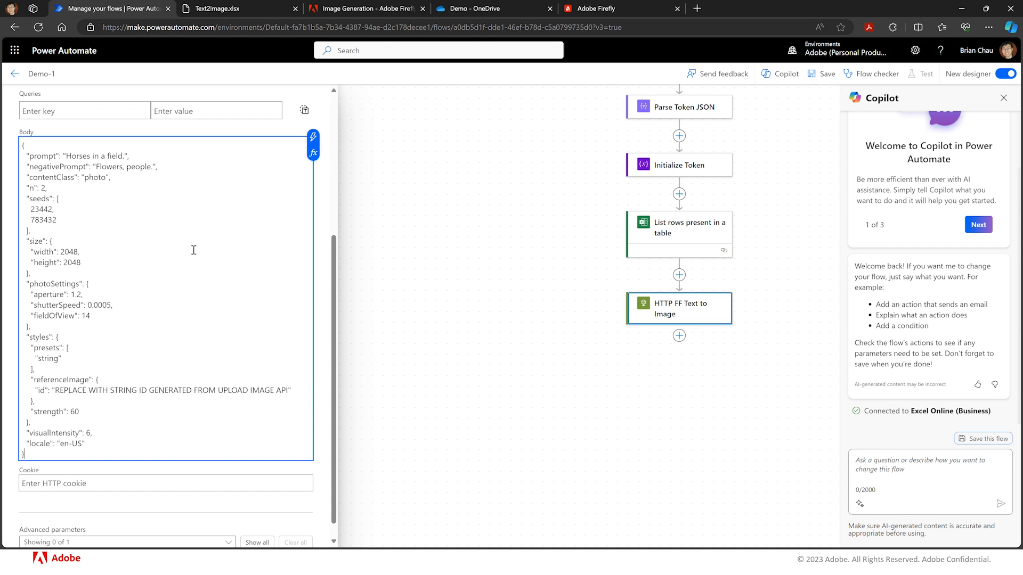
left_click(125, 155)
type(".\",")
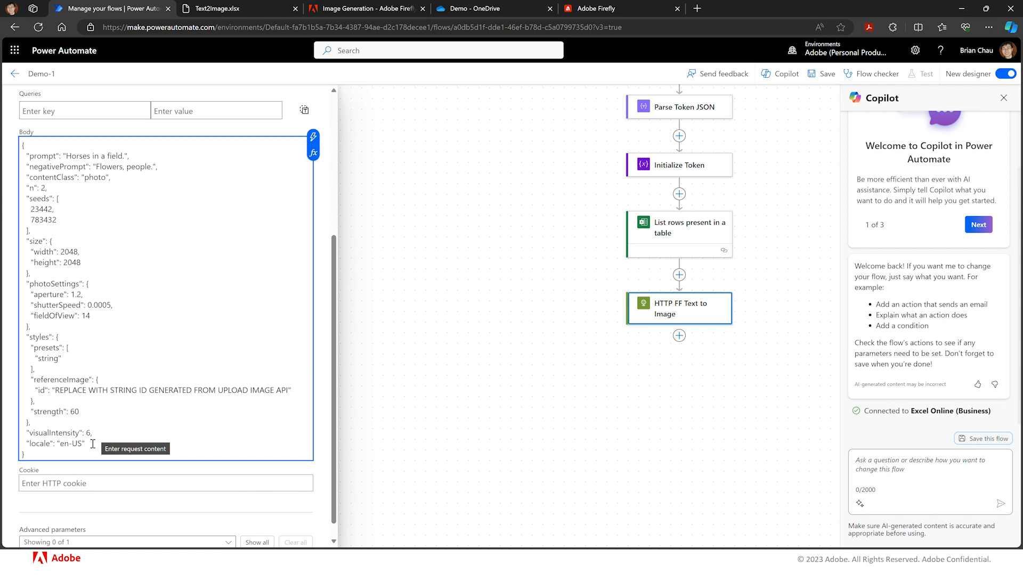
- Delete the styles, visualIntensity and locale entries from the body, removing the trailing comma after photoSettings
left_click_drag(92, 444, 2, 343)
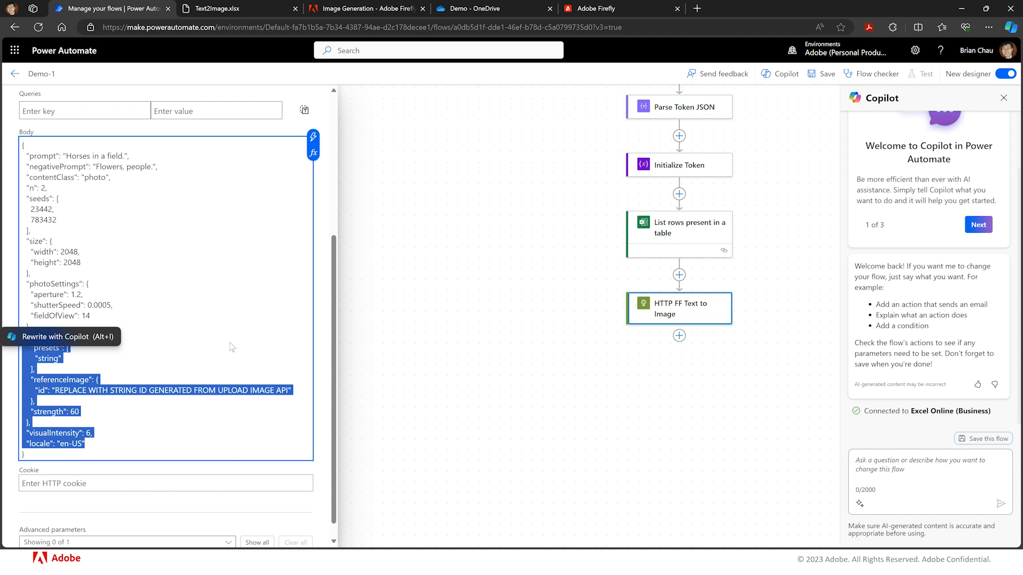
key("Delete")
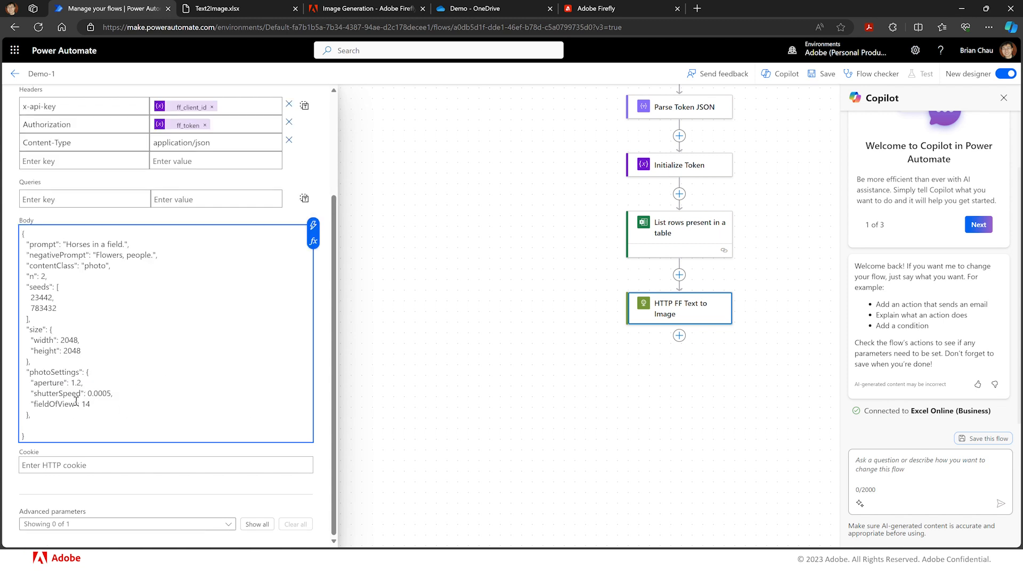
left_click(43, 416)
key("BackSpace")
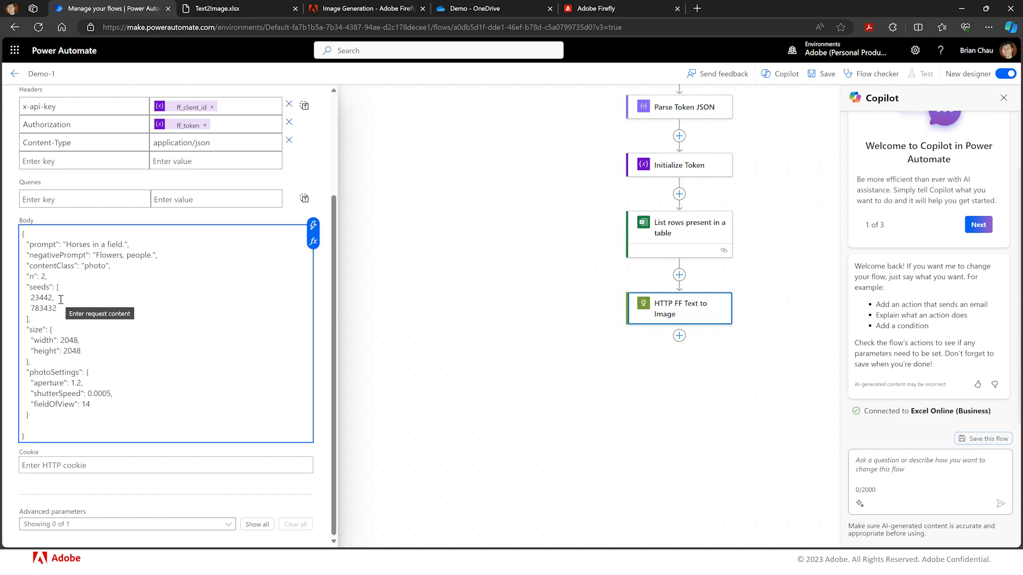
- Delete the seeds array from the HTTP action's request body
left_click(36, 318)
left_click_drag(36, 319, 4, 282)
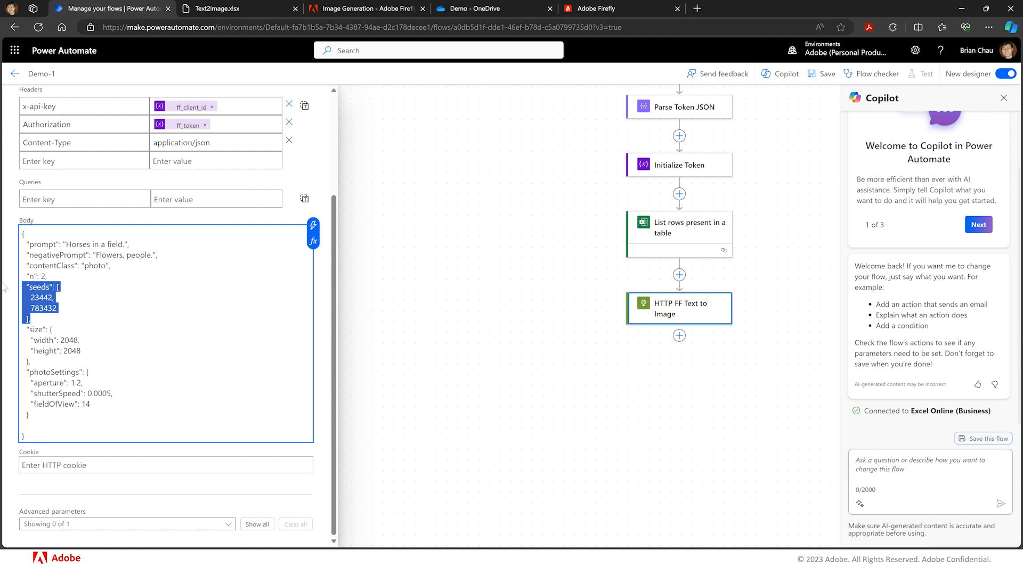
key("BackSpace")
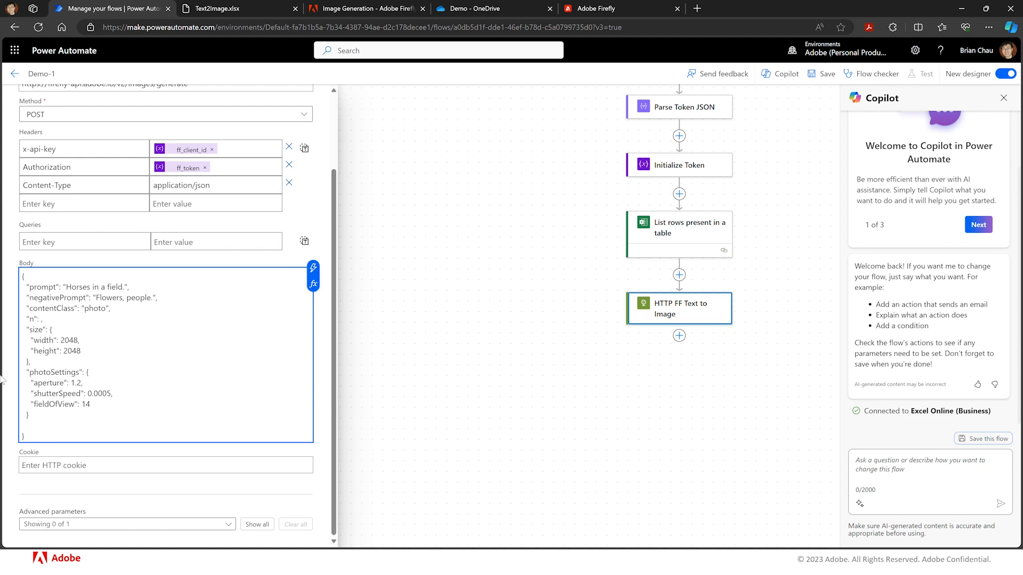
- Set n to 1 in the body and delete the negativePrompt entry
type("1")
left_click_drag(162, 299, 4, 308)
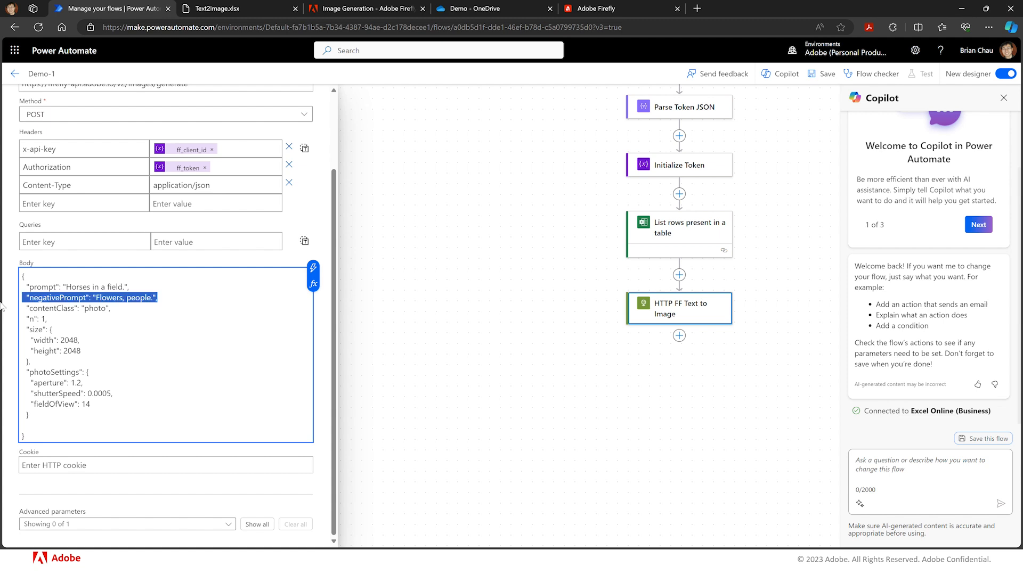
key("BackSpace")
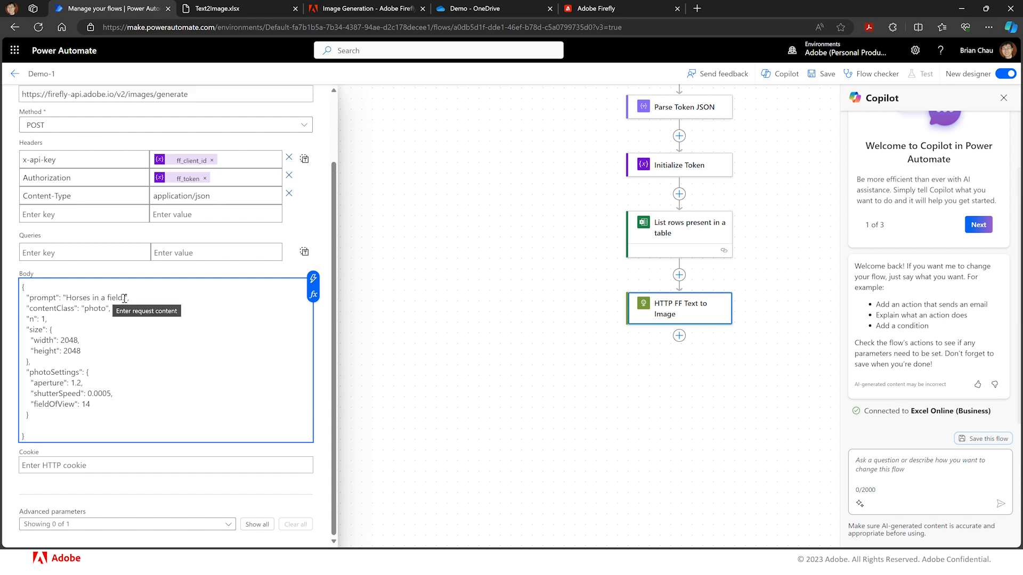
- Replace the sample prompt text with the Column1 dynamic value from the List rows present in a table step
left_click_drag(124, 299, 67, 294)
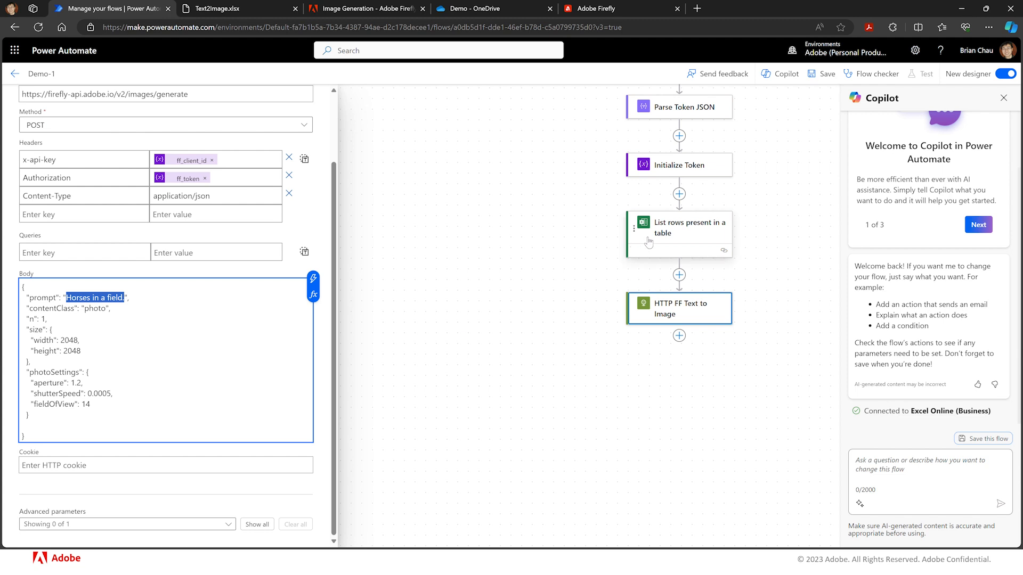
key("BackSpace")
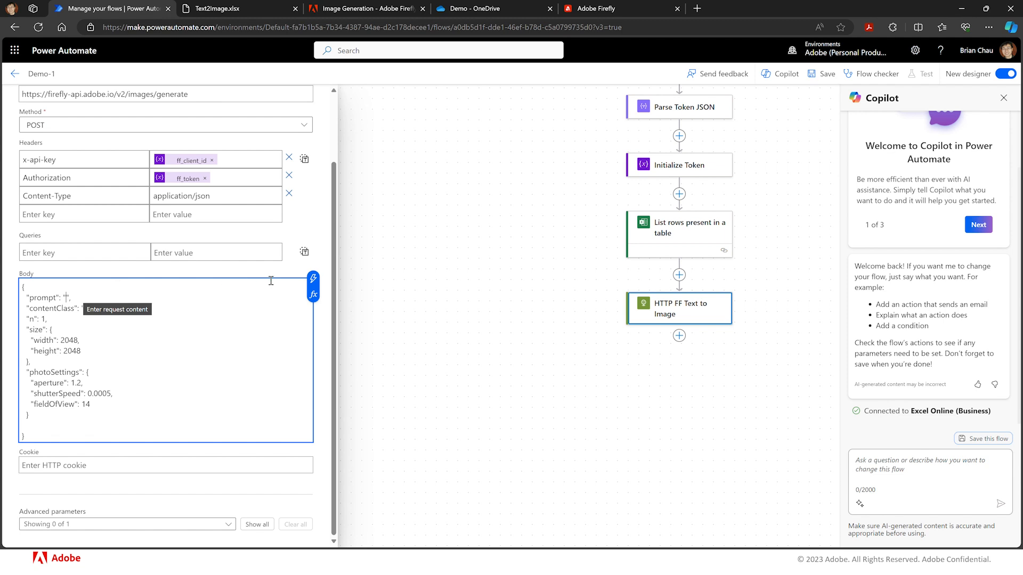
left_click(313, 279)
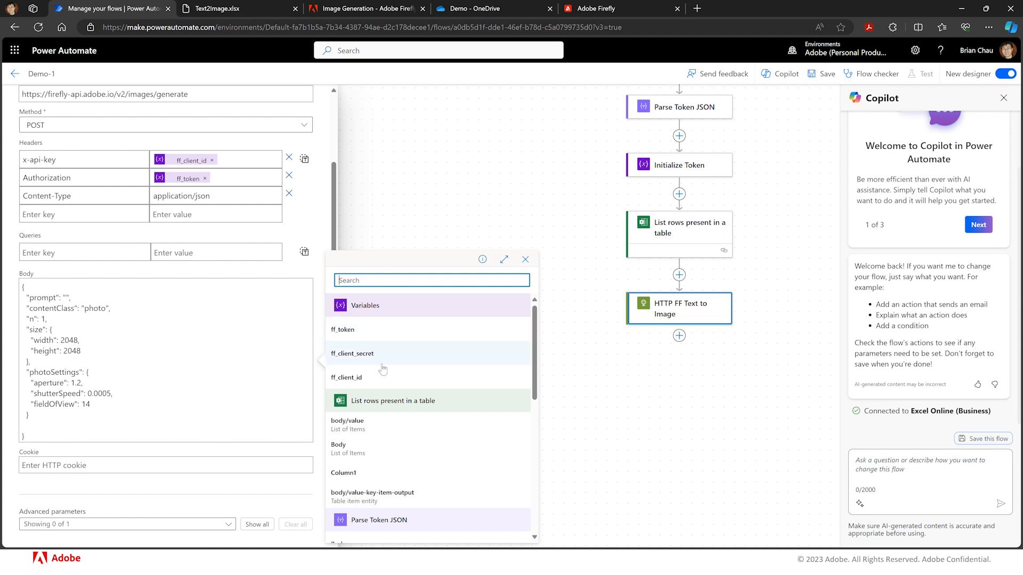
left_click(352, 473)
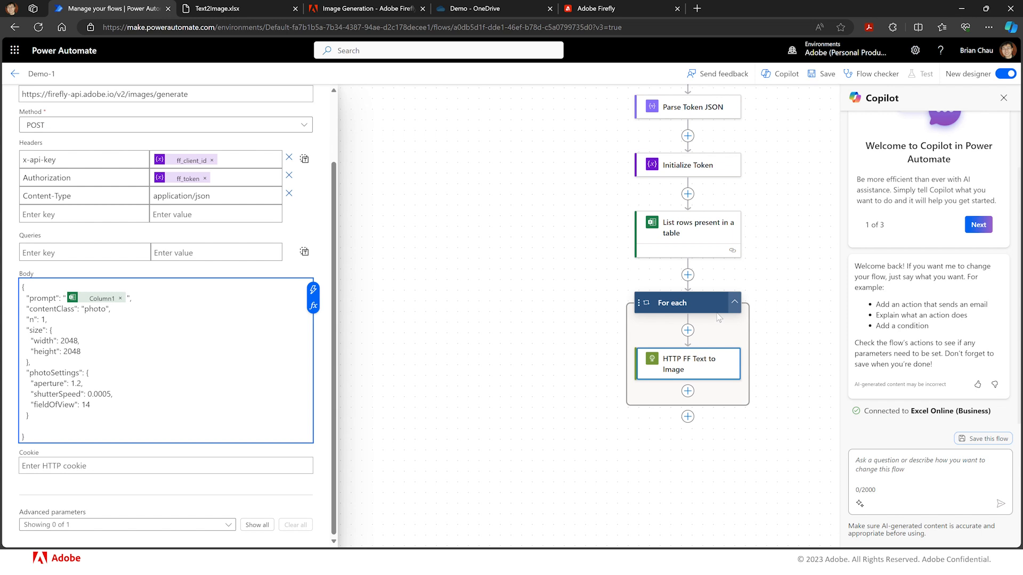
- Save the flow and run a manual test of it
left_click(827, 74)
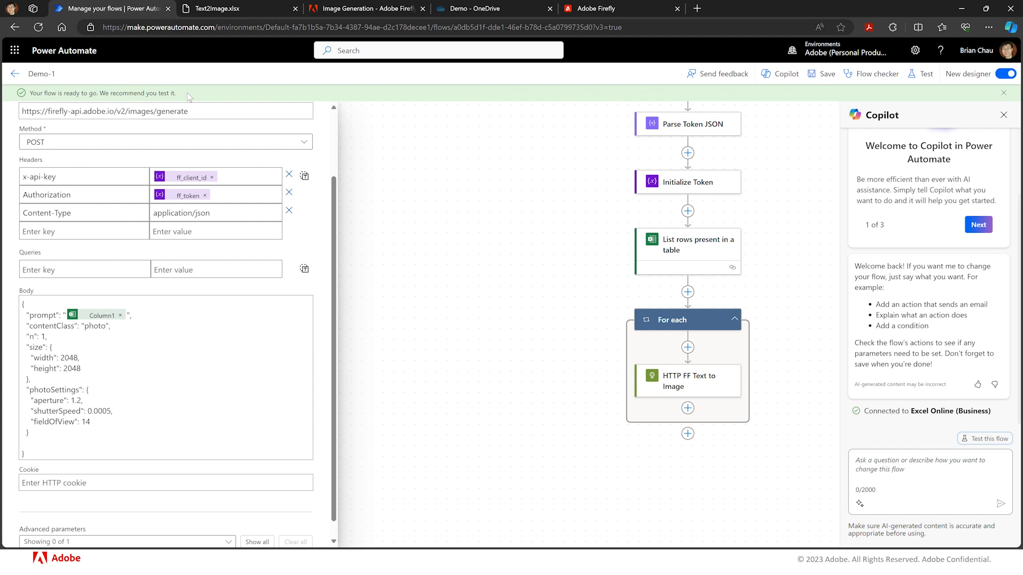
left_click(918, 76)
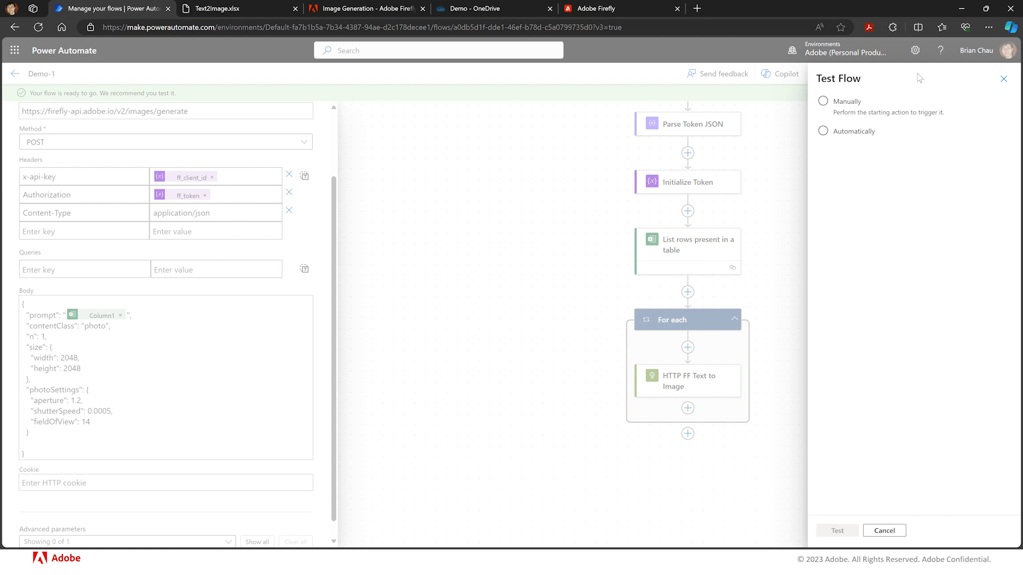
left_click(842, 103)
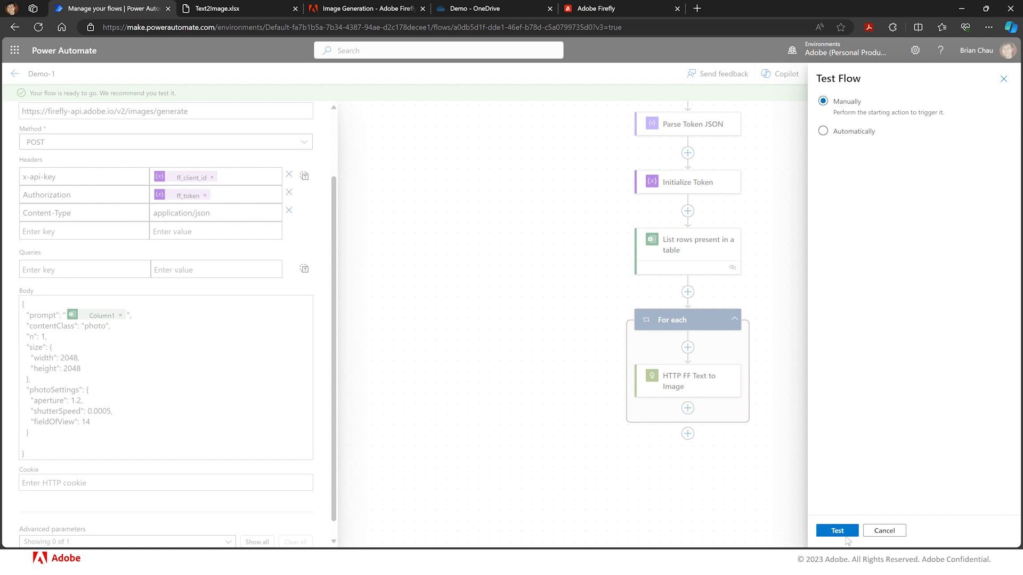
left_click(848, 531)
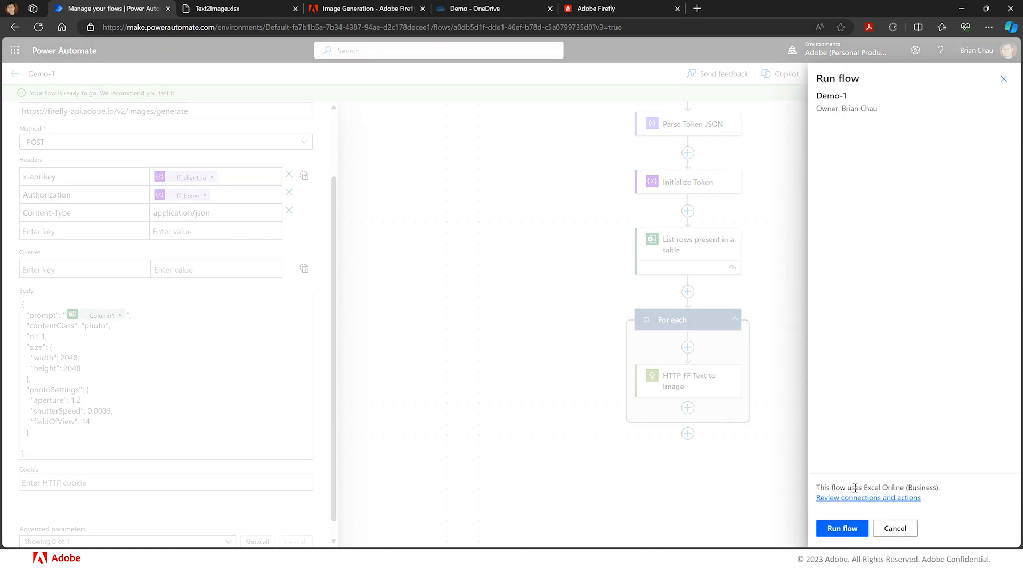
left_click(852, 528)
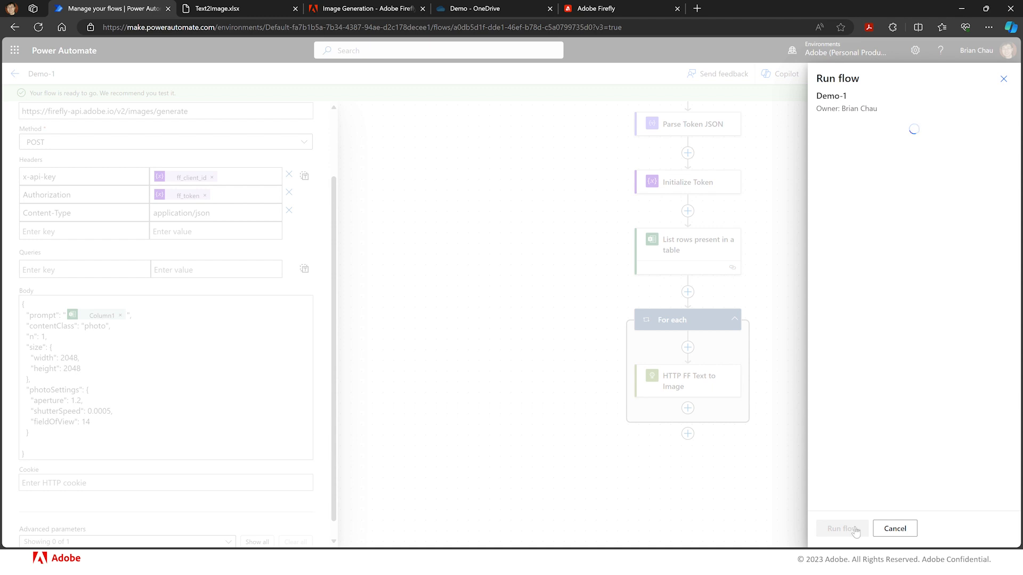
left_click(855, 530)
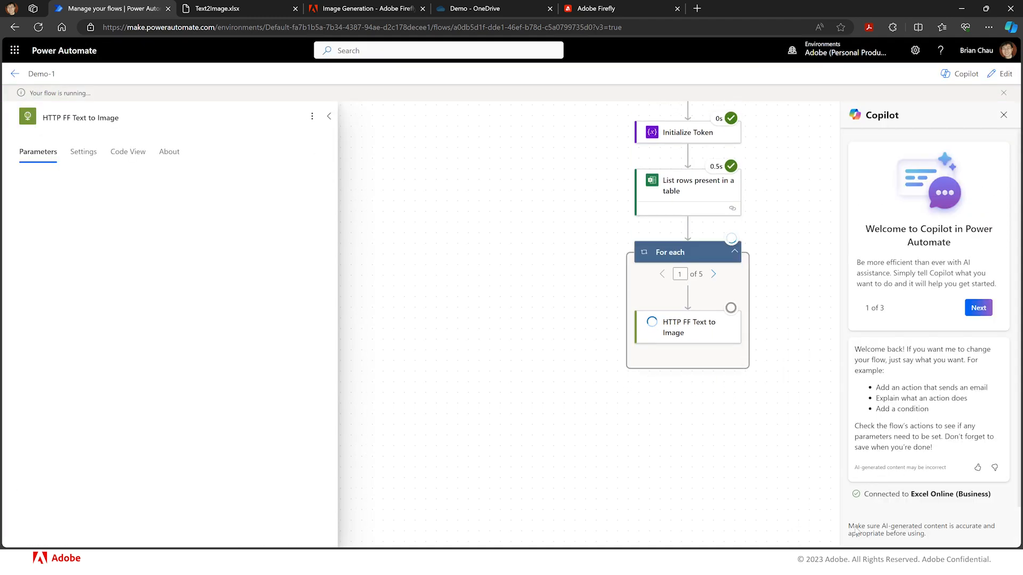
- Open the HTTP FF Text to Image run details and examine its inputs and output body
scroll(802, 336, "up", 3)
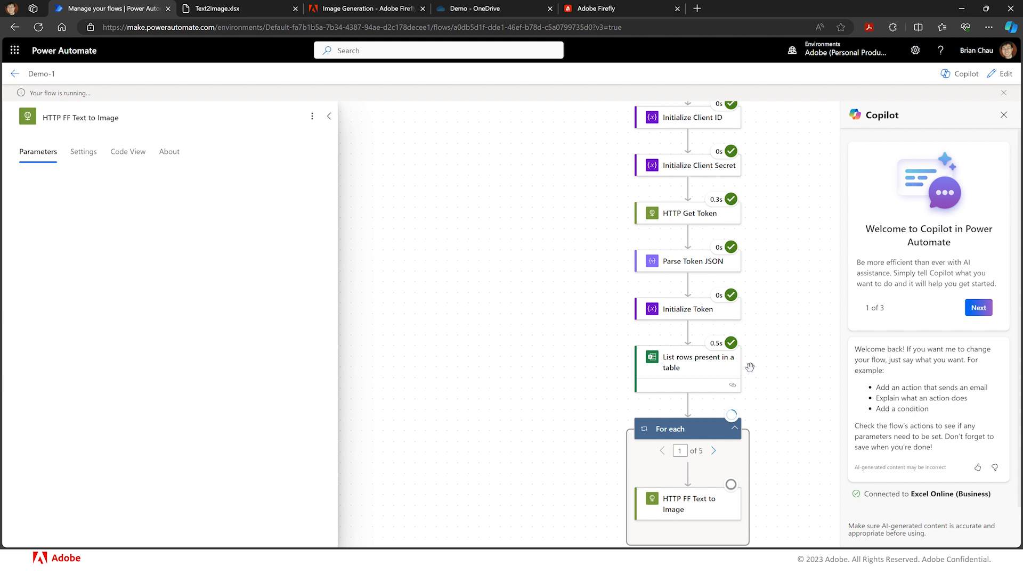
scroll(750, 368, "down", 1)
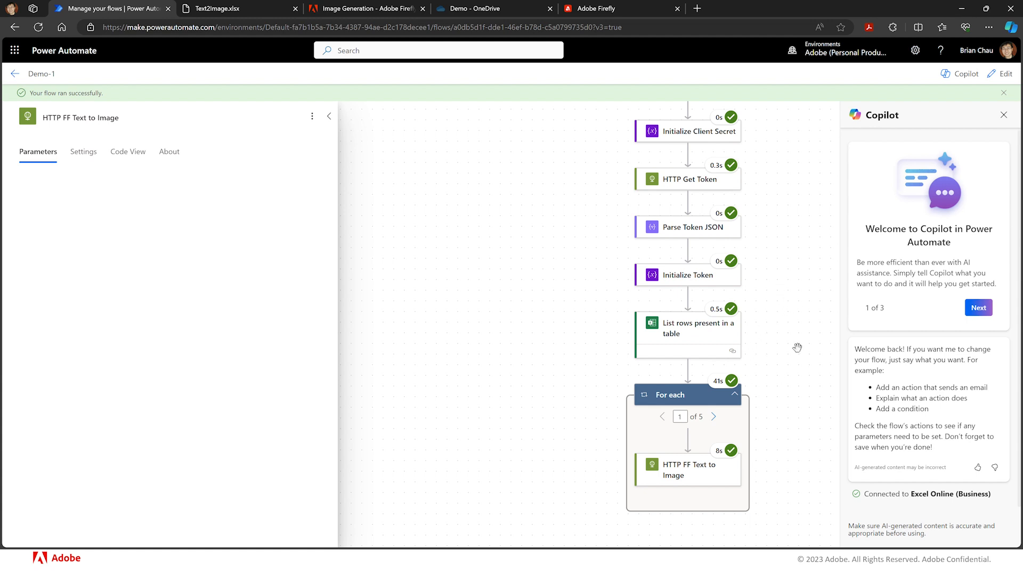
left_click(680, 475)
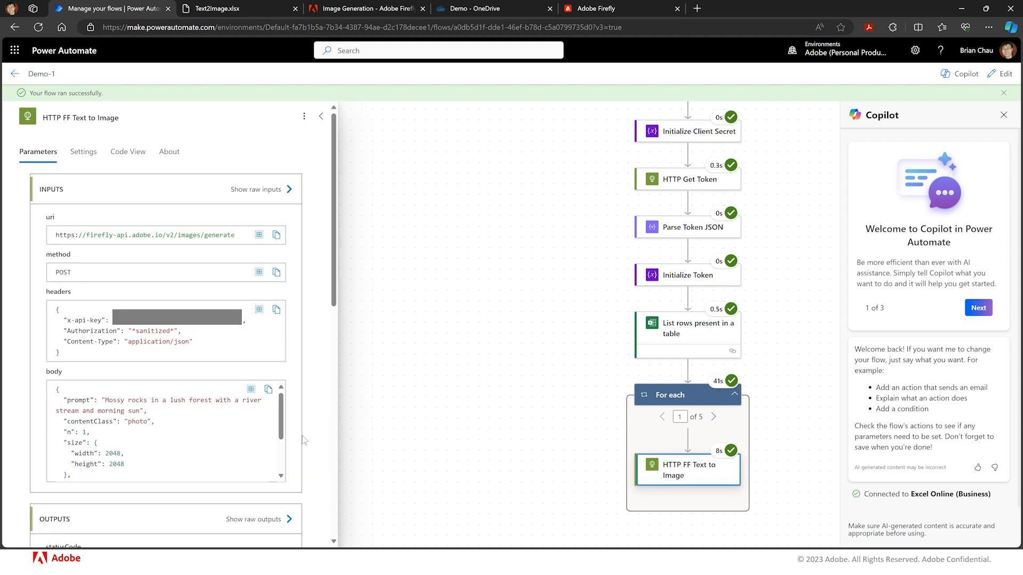
scroll(304, 440, "down", 4)
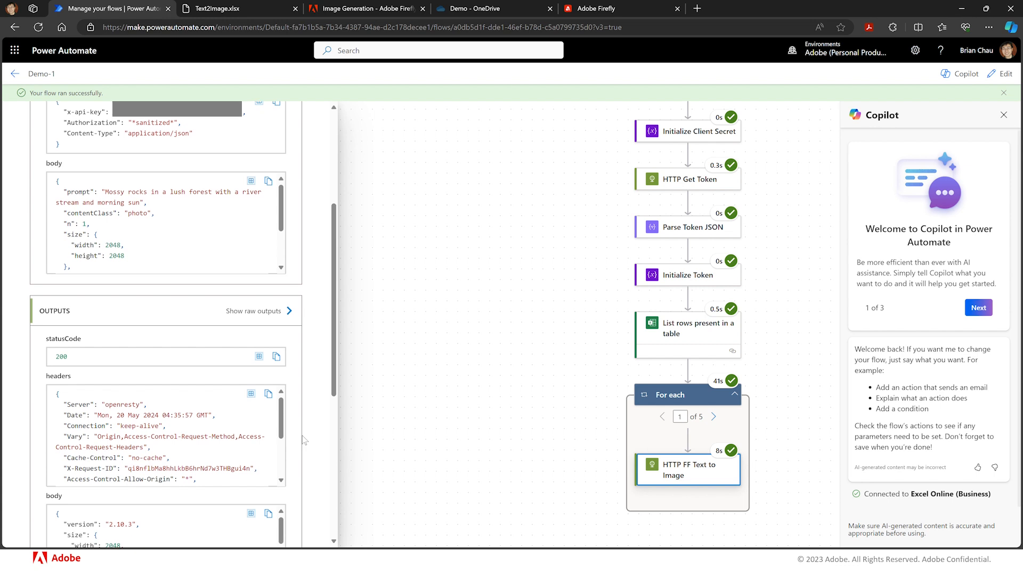
scroll(304, 440, "down", 3)
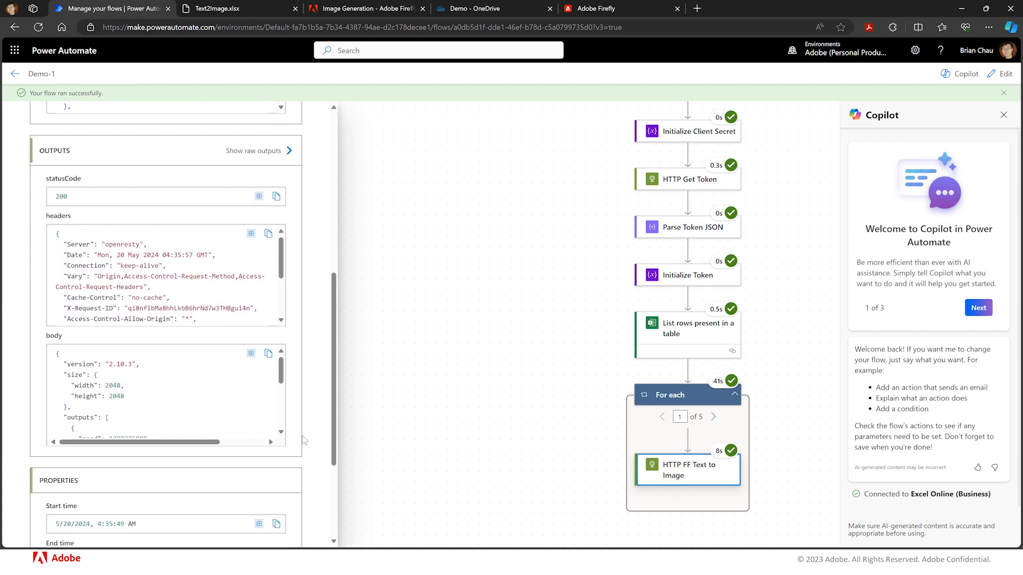
scroll(304, 440, "down", 1)
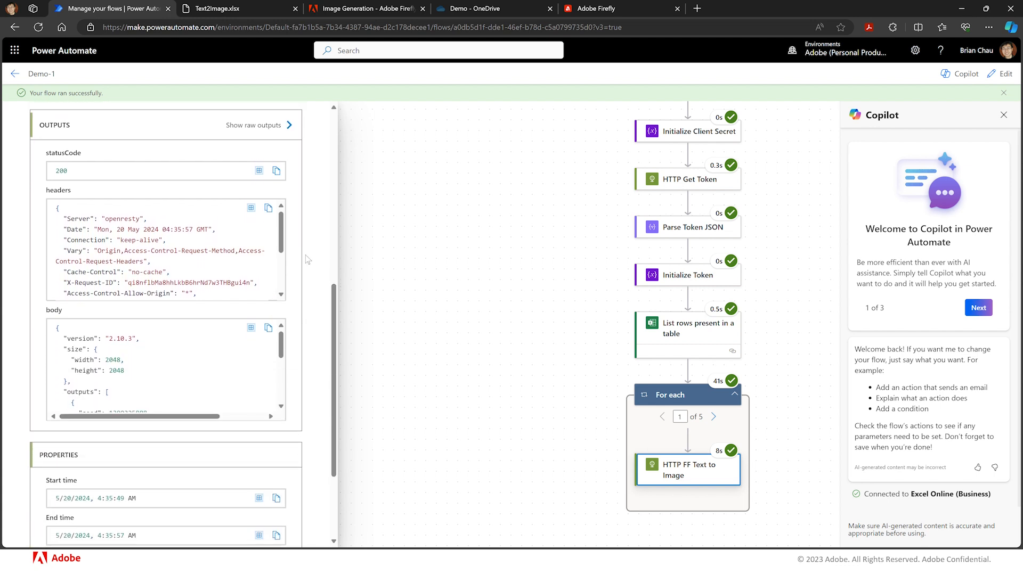
scroll(308, 259, "up", 1)
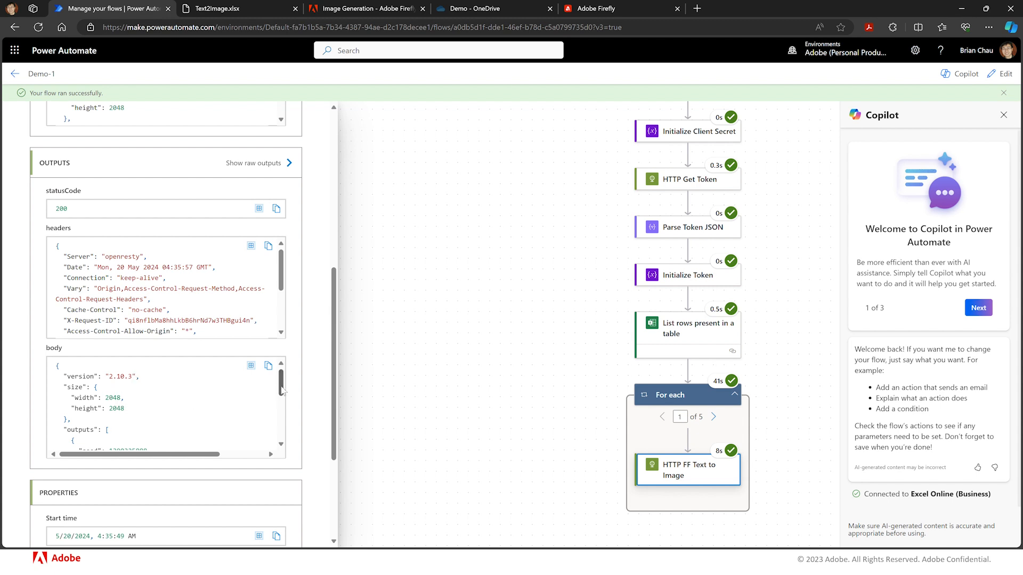
left_click_drag(283, 392, 284, 419)
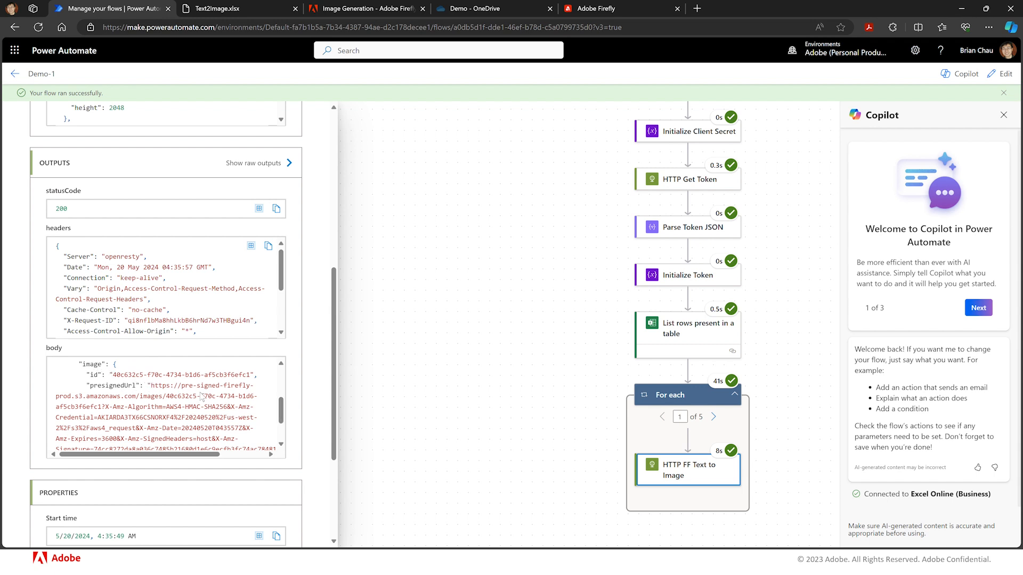
mouse_move(283, 413)
left_mouse_down()
mouse_move(284, 429)
mouse_move(287, 382)
mouse_move(283, 419)
left_mouse_up()
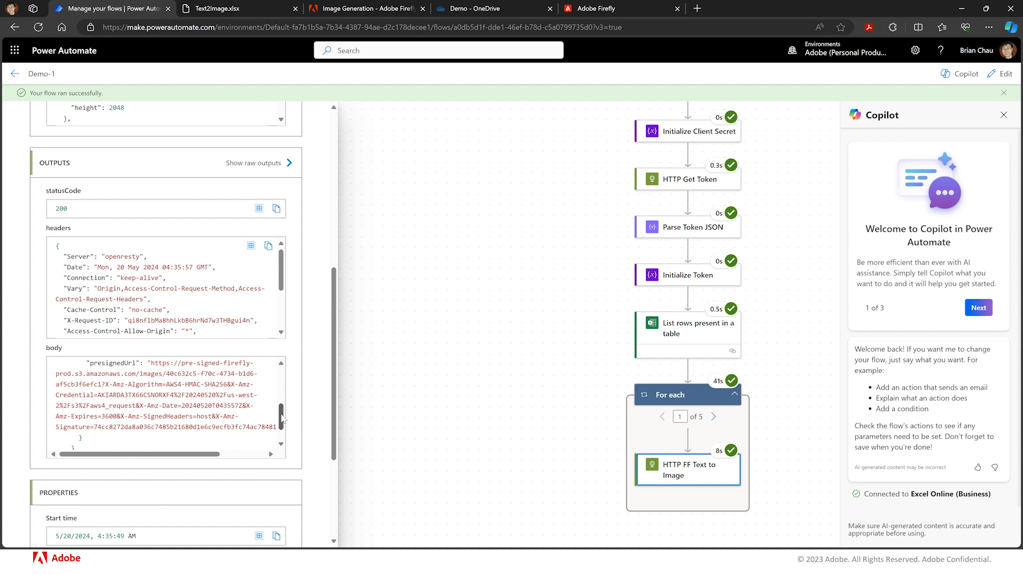
- Copy the presignedUrl from the output body and open it in a new browser tab
mouse_move(151, 363)
left_mouse_down()
mouse_move(282, 433)
mouse_move(275, 426)
left_mouse_up()
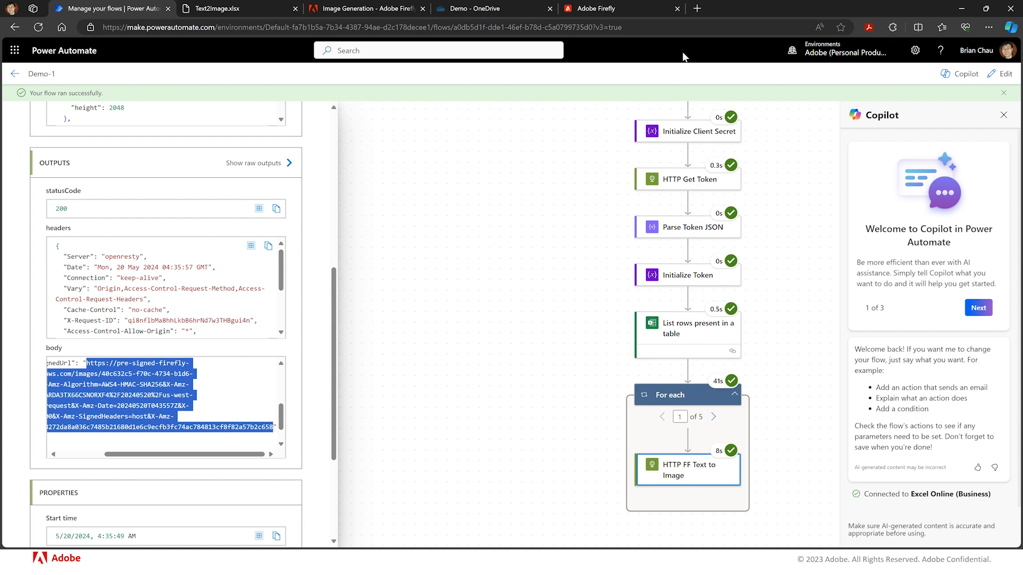
left_click(700, 9)
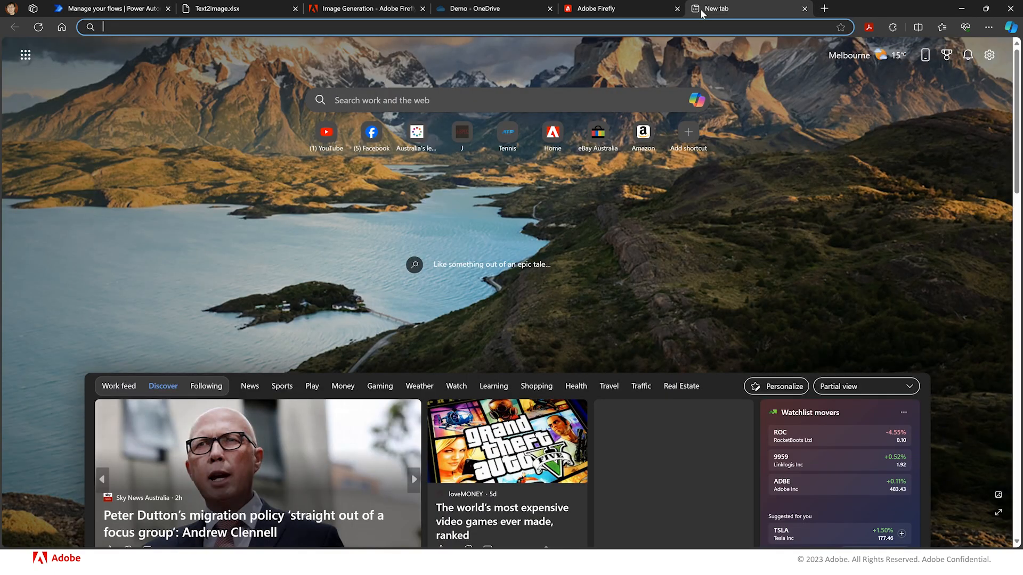
key("ctrl+v")
key("Return")
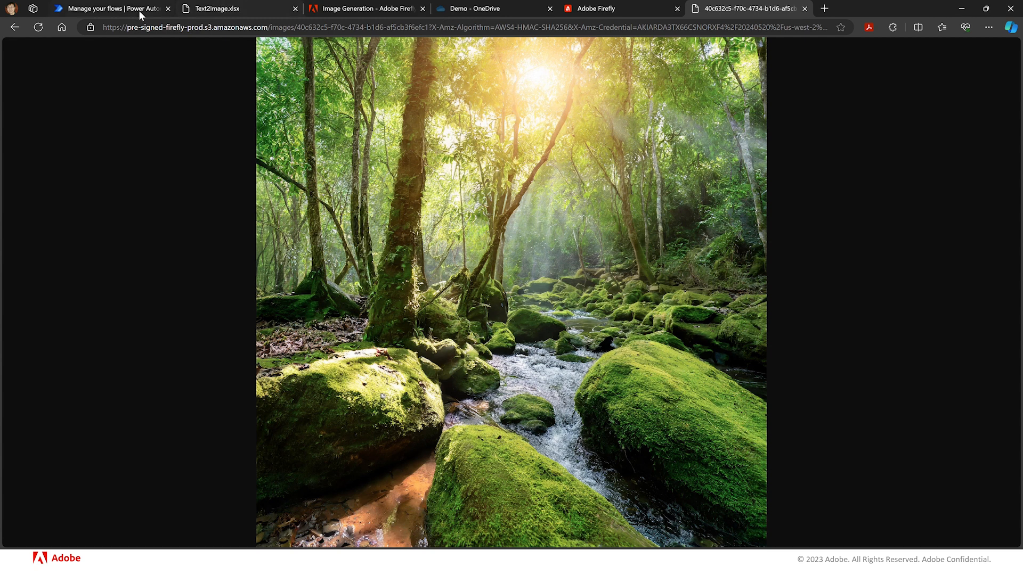
- Return to the flow run and examine the output body of the second For each iteration
left_click(122, 9)
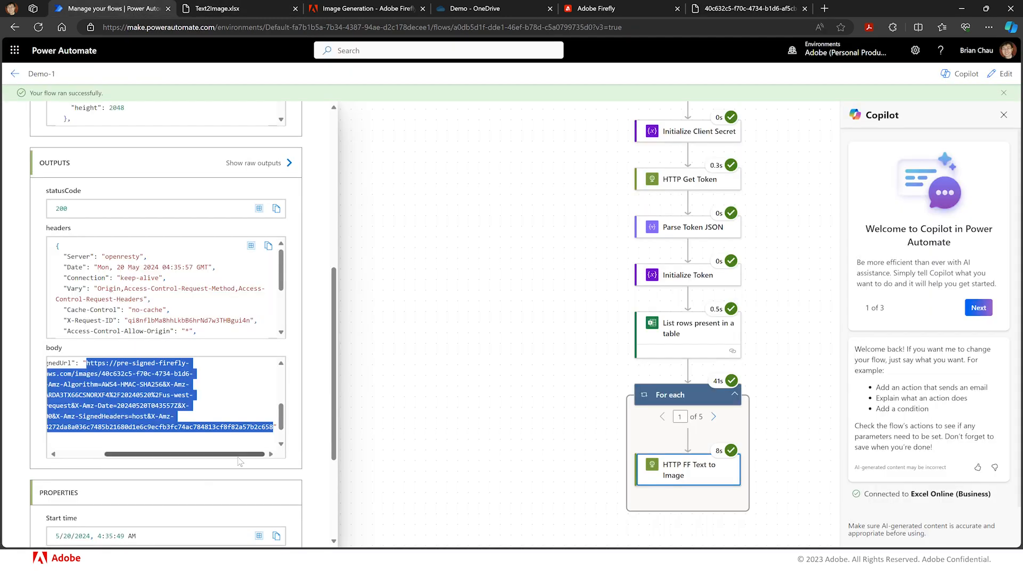
mouse_move(238, 458)
left_mouse_down()
mouse_move(215, 458)
mouse_move(233, 458)
left_mouse_up()
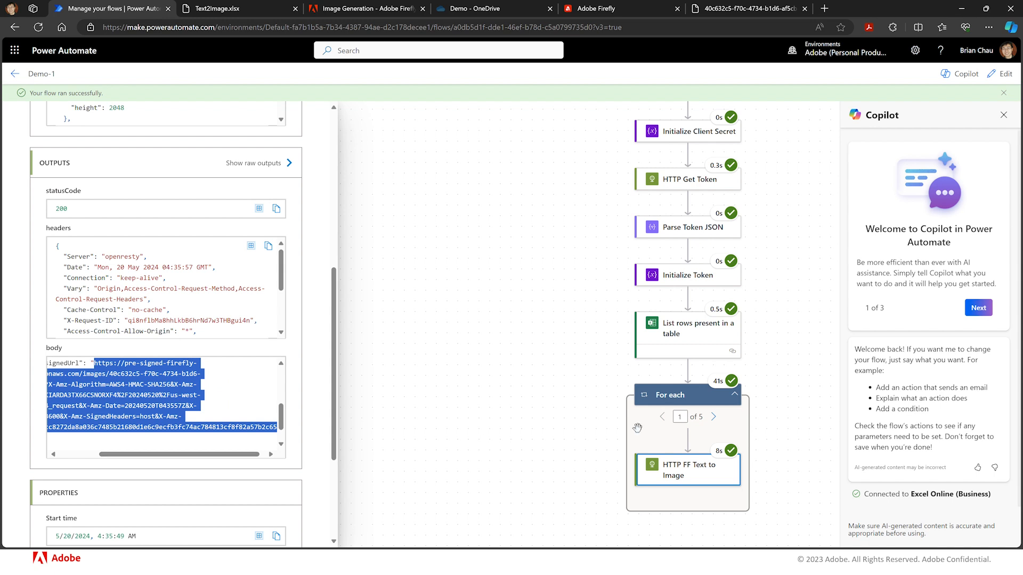
left_click(714, 421)
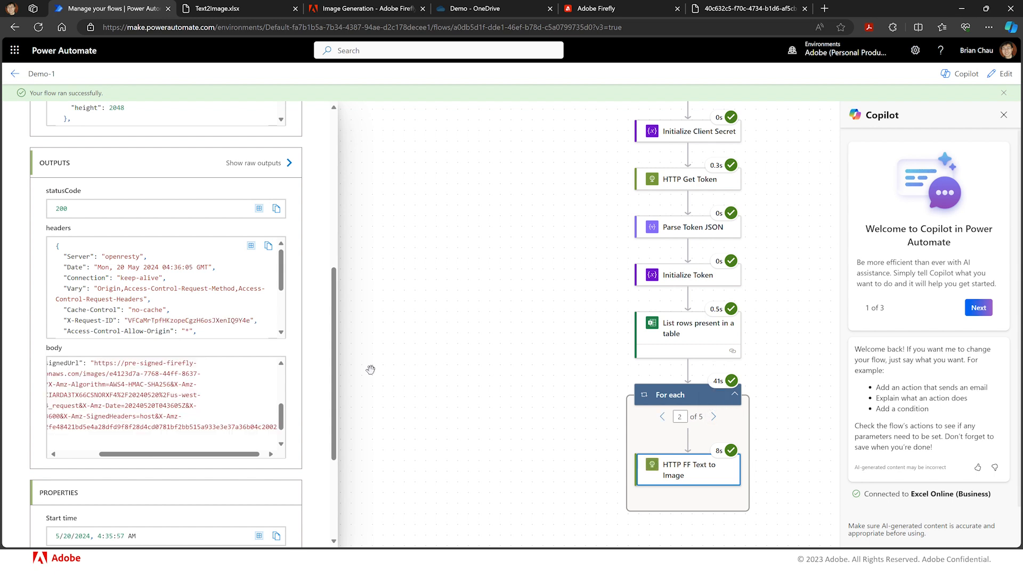
scroll(228, 458, "left", 2)
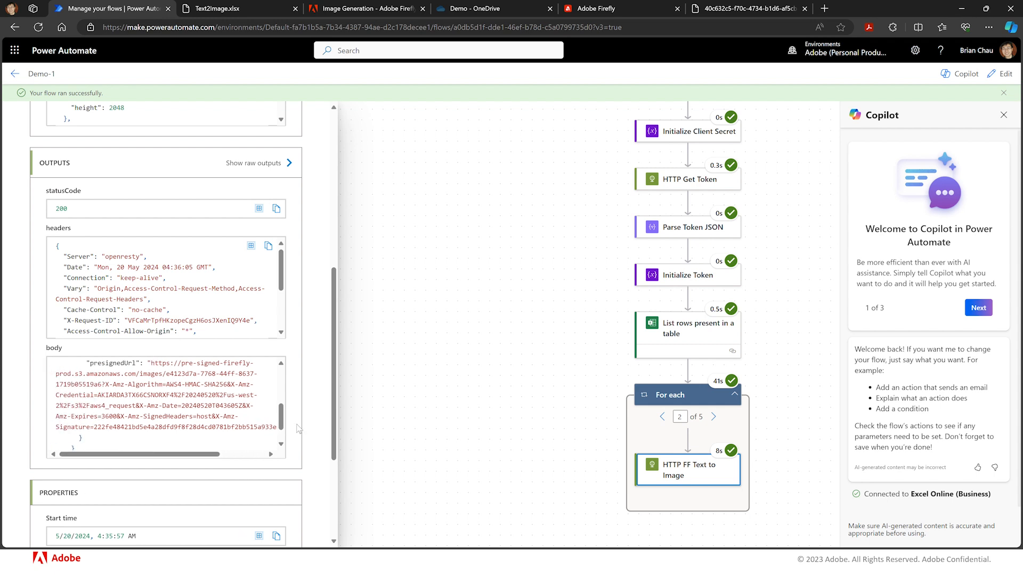
left_click_drag(282, 421, 286, 389)
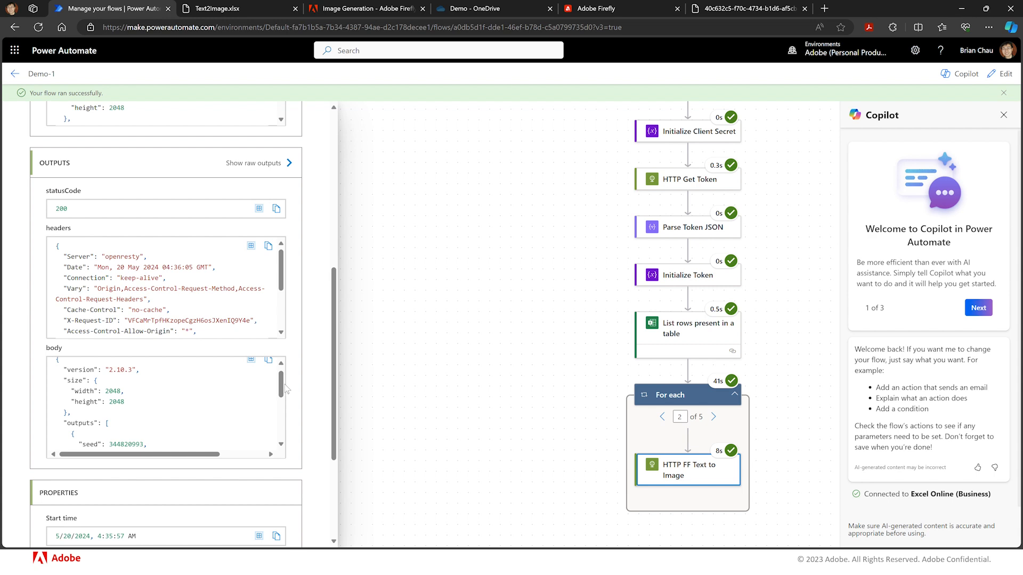
scroll(282, 385, "up", 1)
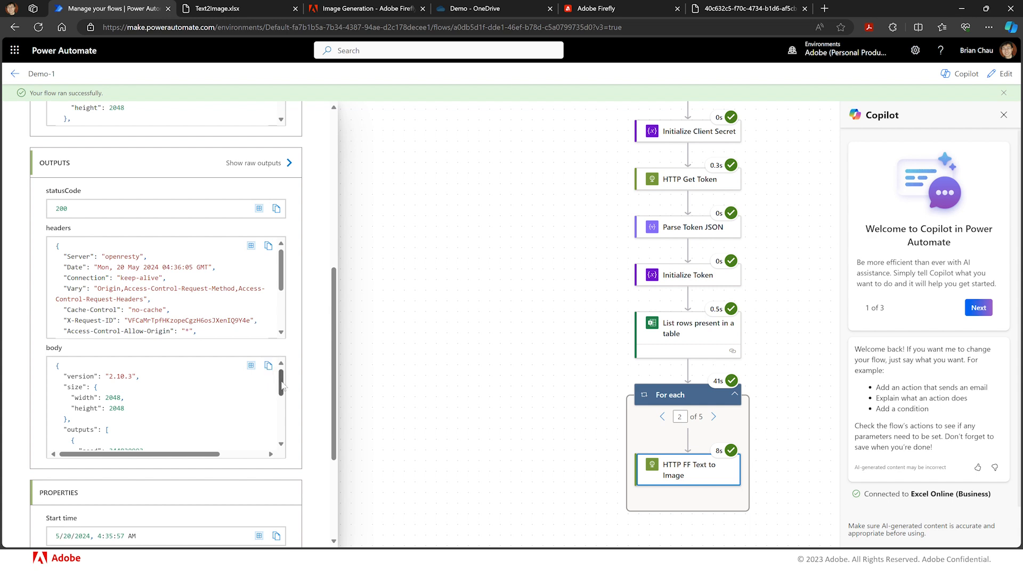
left_click_drag(281, 385, 284, 425)
scroll(286, 426, "up", 1)
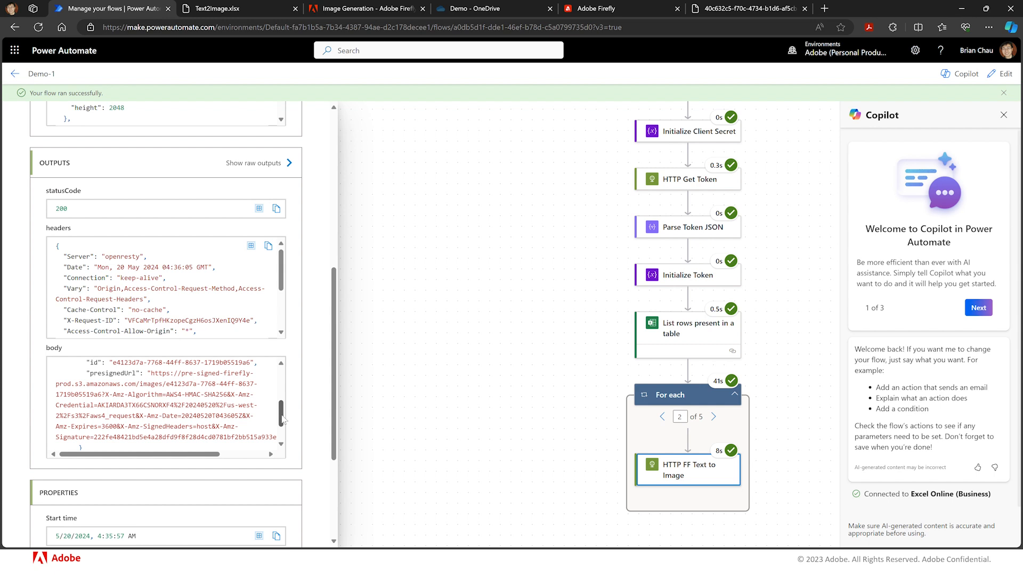
left_click_drag(283, 418, 282, 383)
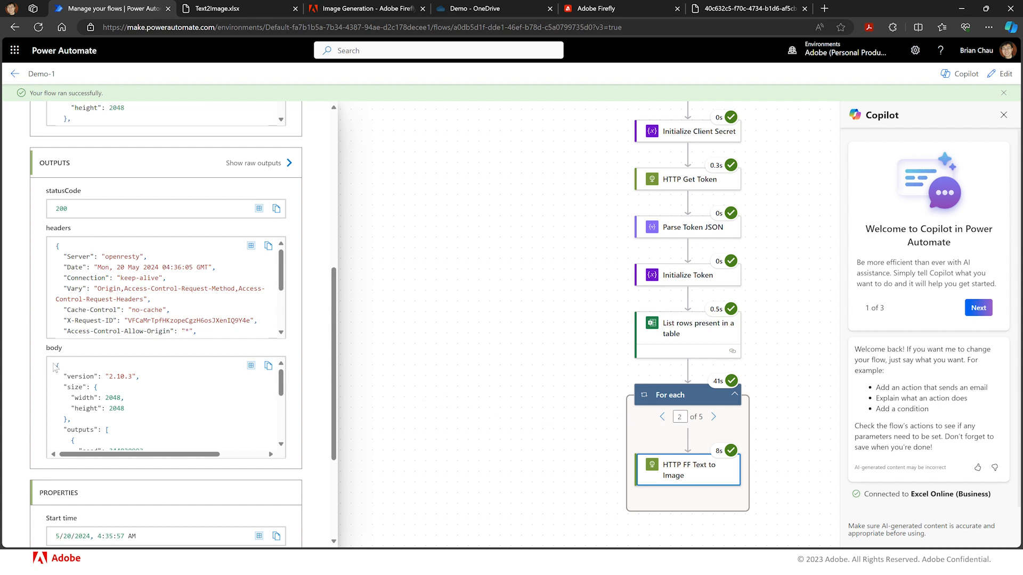
- Copy the second iteration's output body
left_click(268, 368)
scroll(379, 400, "down", 2)
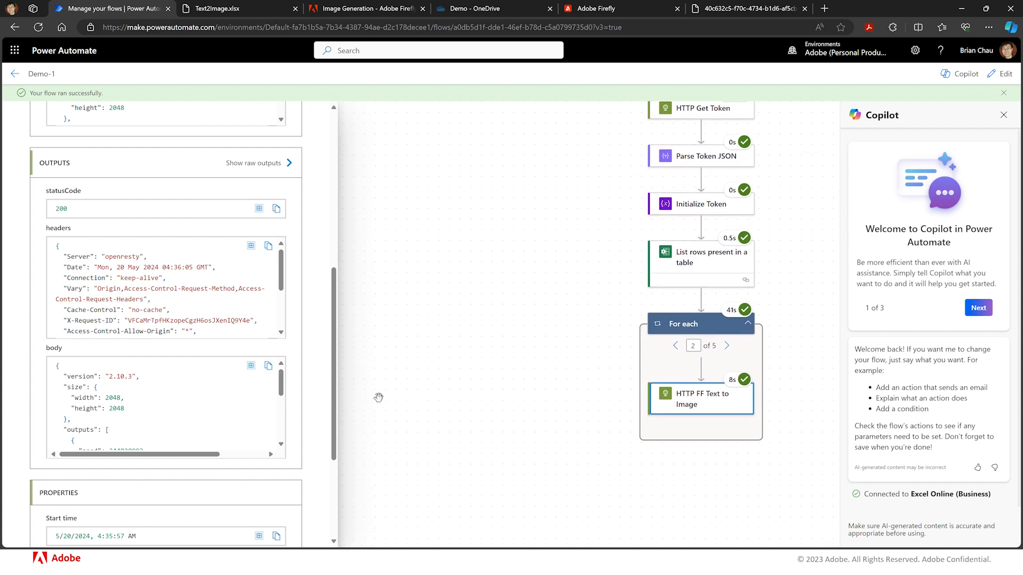
- Open the Demo-1 flow for editing in the new designer
scroll(379, 399, "down", 1)
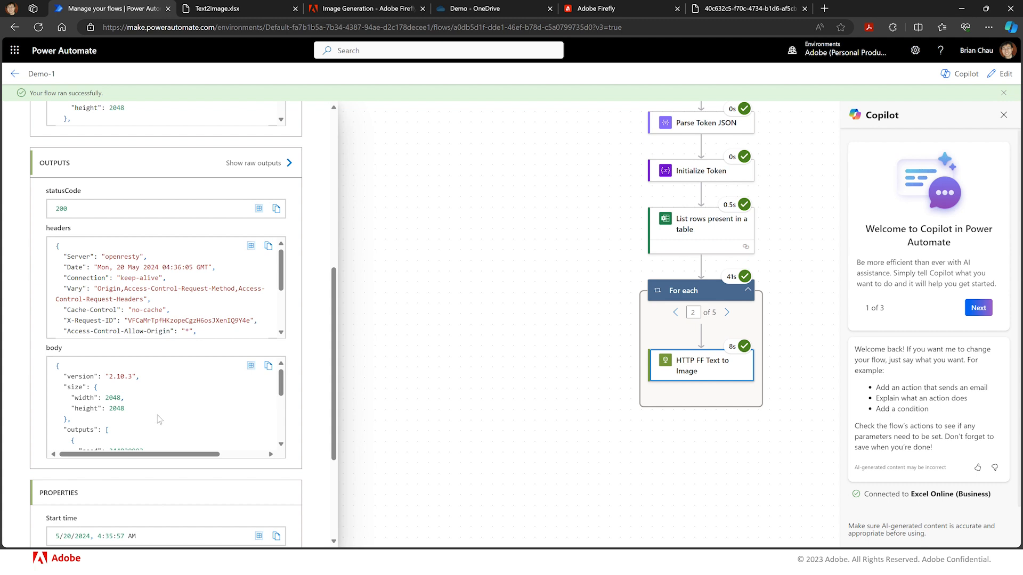
left_click(1005, 75)
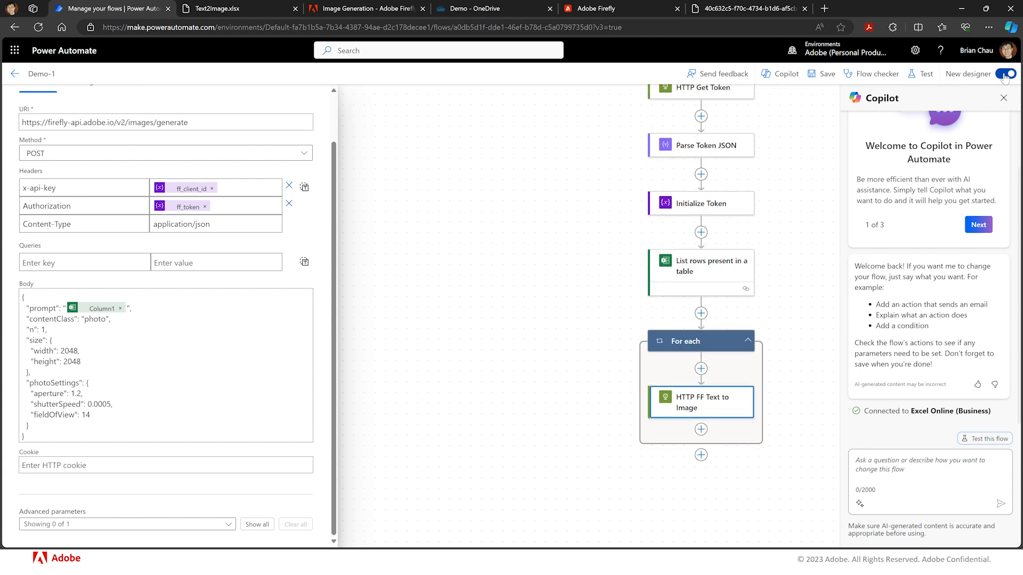
left_click(1004, 75)
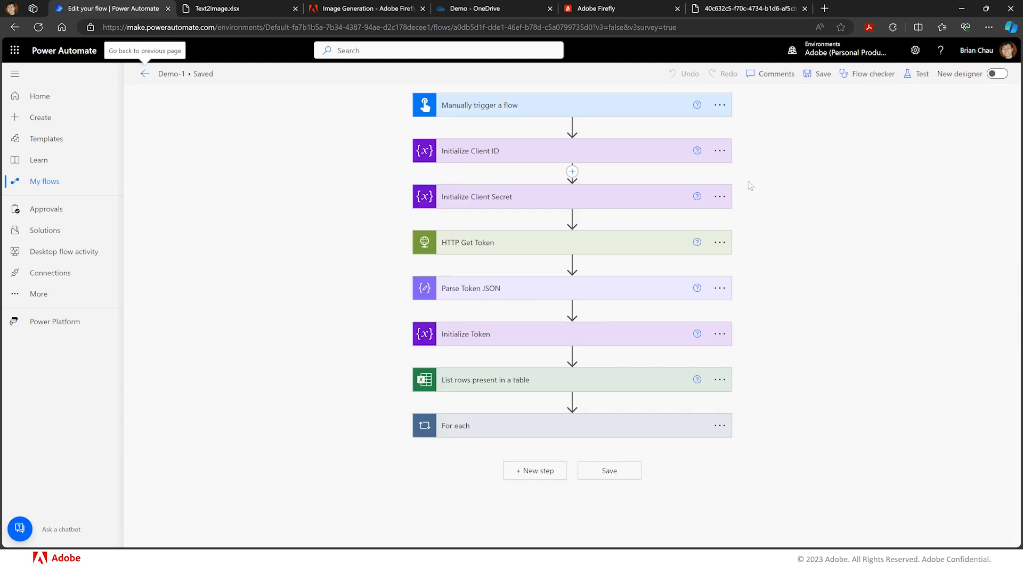
left_click(996, 74)
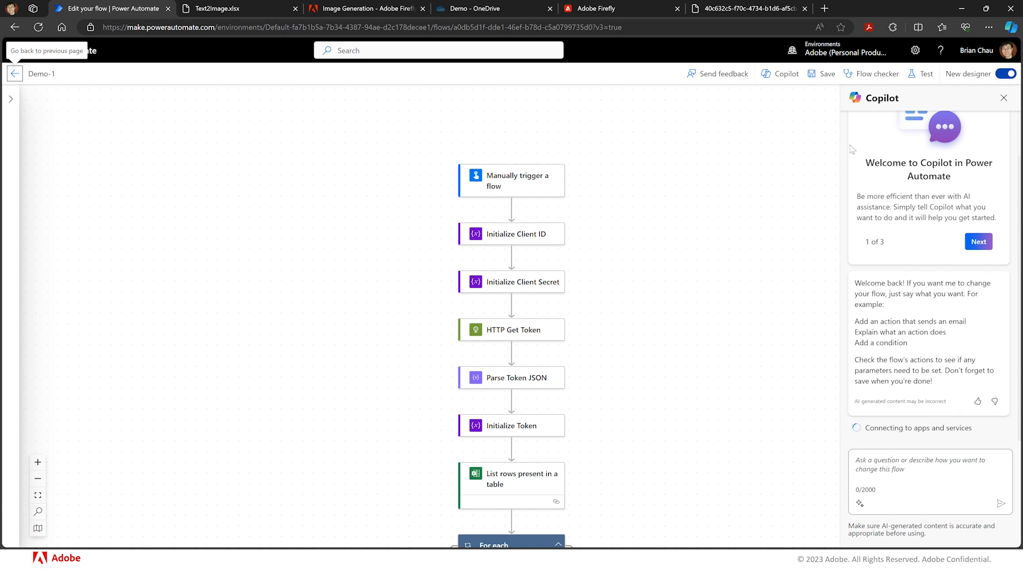
- Add a Parse JSON action inside the For each loop after HTTP FF Text to Image
scroll(731, 241, "down", 1)
scroll(731, 241, "down", 5)
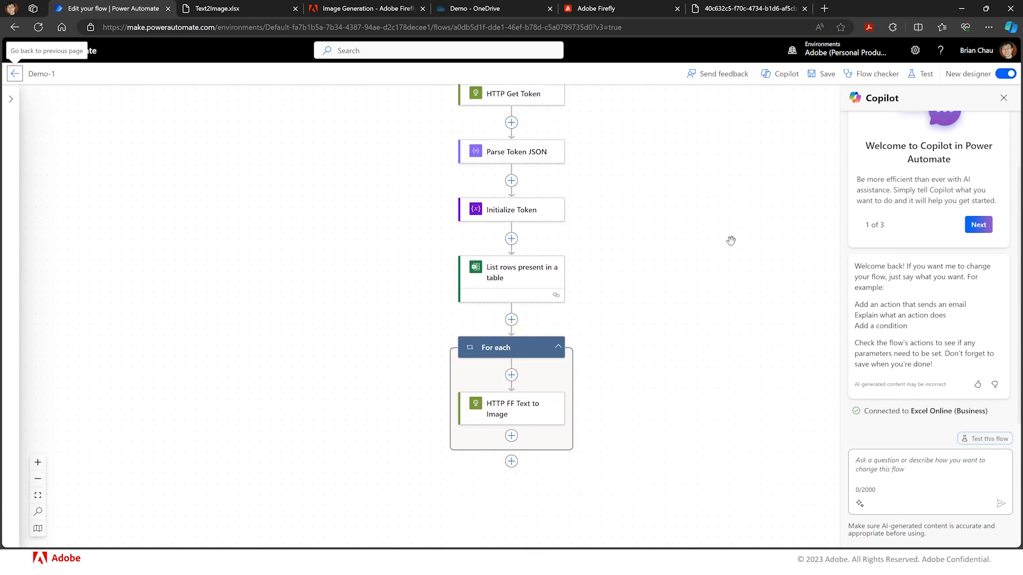
scroll(731, 241, "down", 2)
scroll(728, 242, "left", 4)
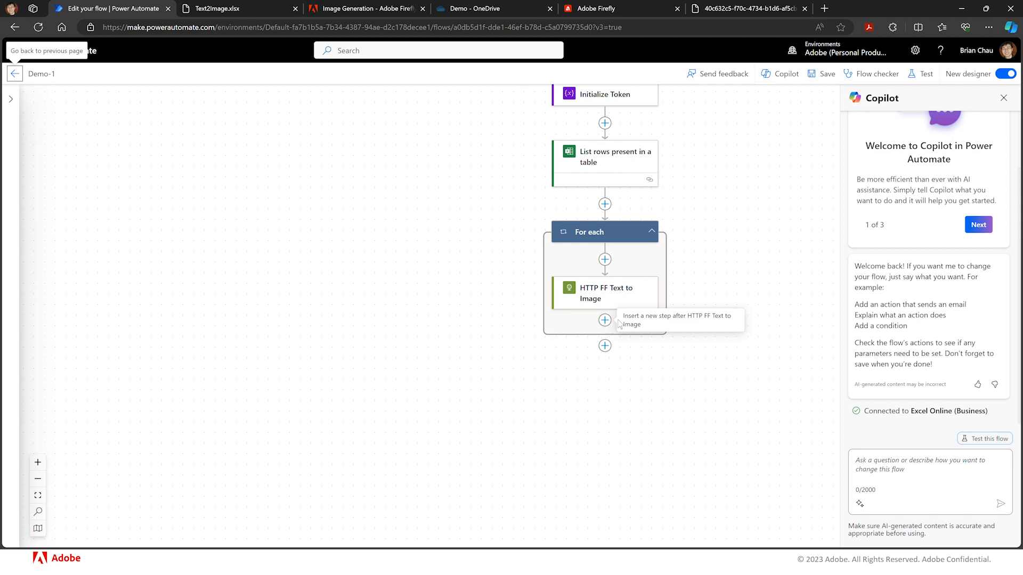
left_click(605, 321)
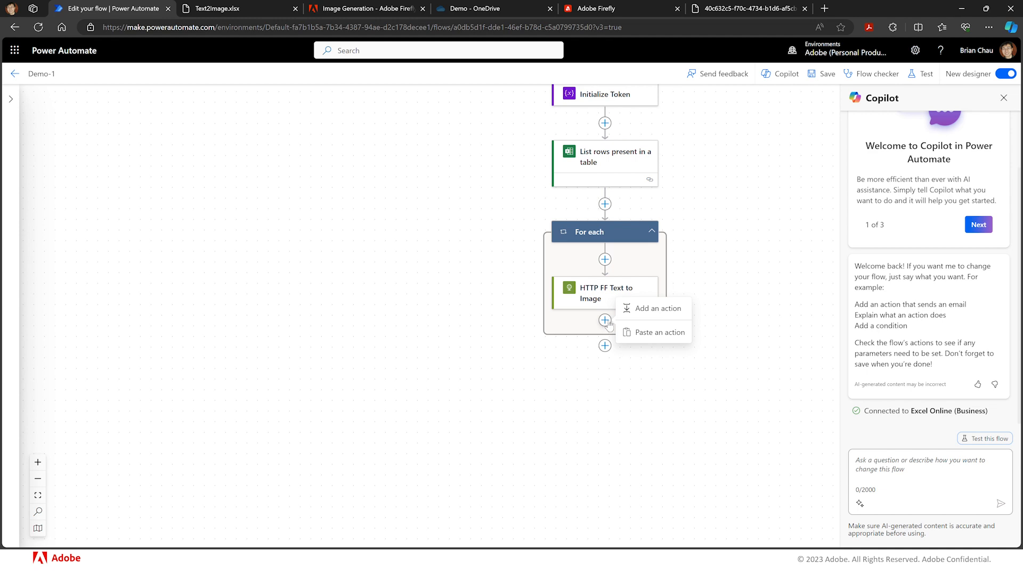
left_click(650, 312)
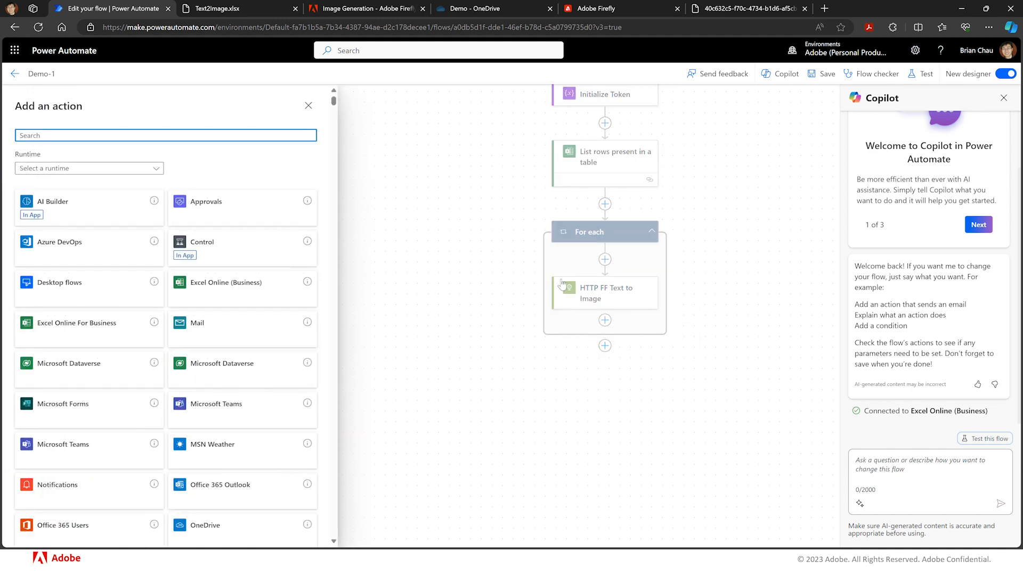
type("parse")
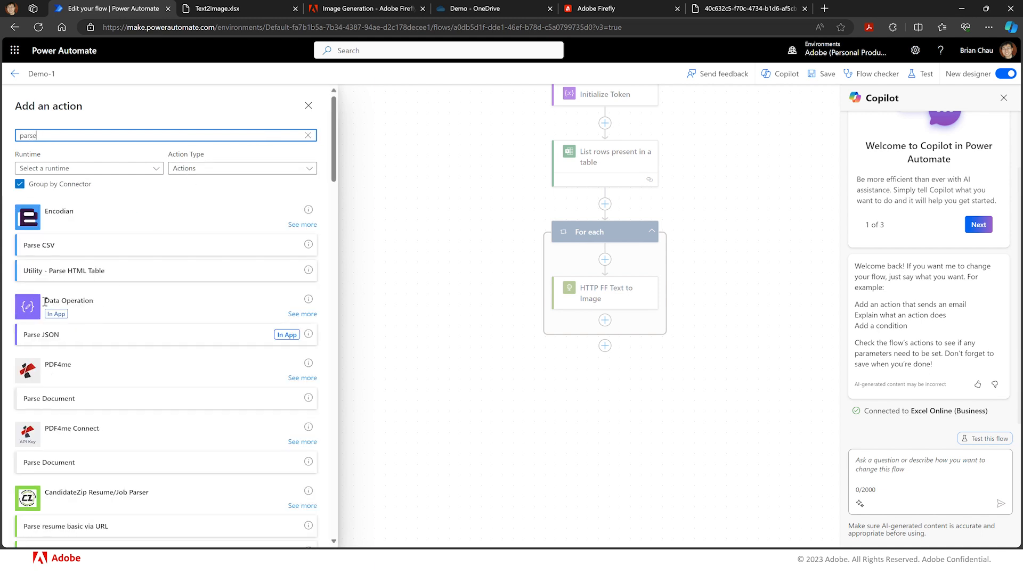
left_click(278, 339)
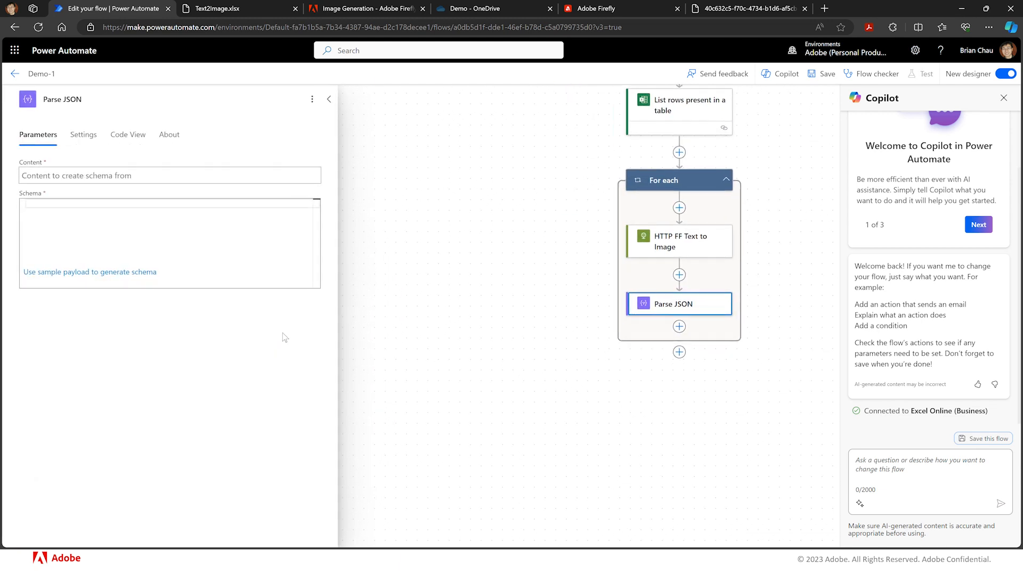
- Rename the new action to Parse Text to Image JSON
left_click(64, 99)
type("Image URL")
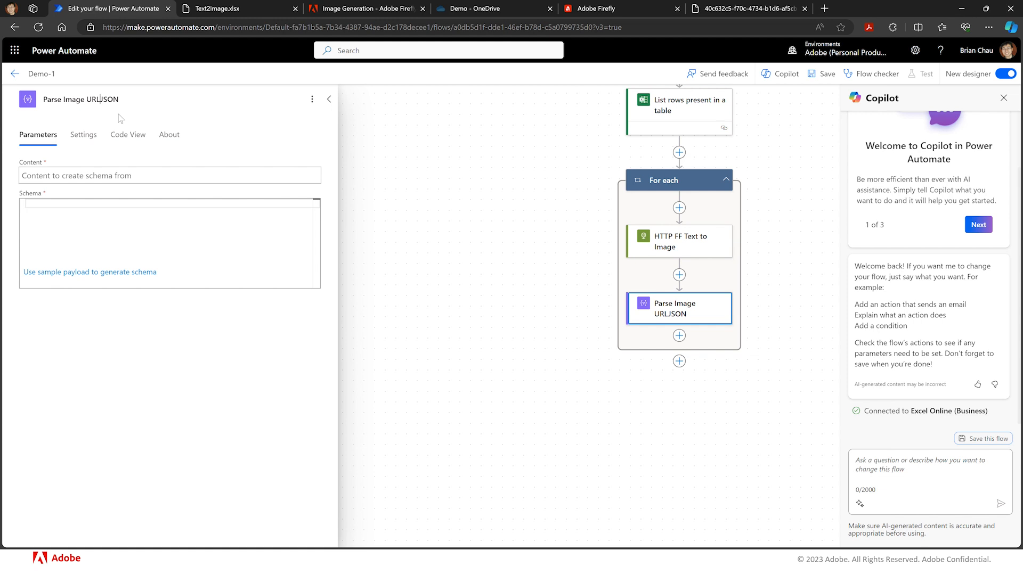
key("BackSpace")
key("BackSpace")
key("BackSpace")
key("BackSpace")
key("BackSpace")
key("BackSpace")
key("BackSpace")
key("BackSpace")
key("BackSpace")
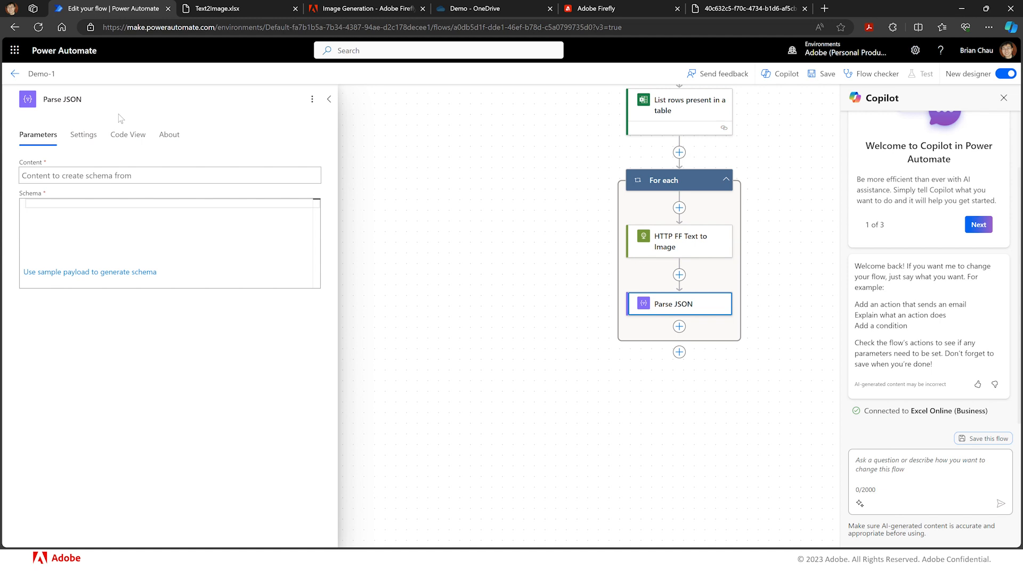
type("Text to Image")
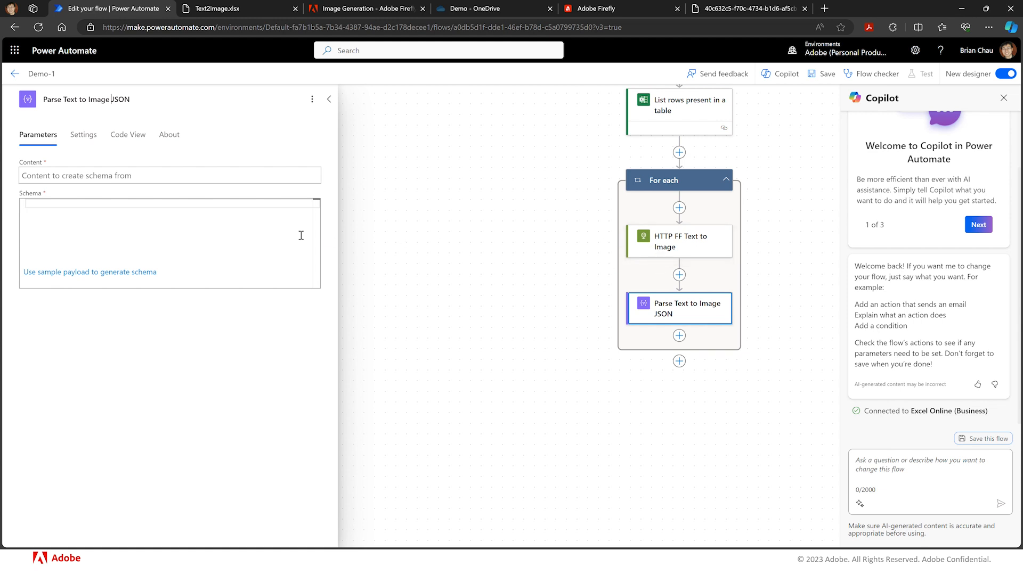
- Set the parse action's content to the Body output of HTTP FF Text to Image
left_click(286, 176)
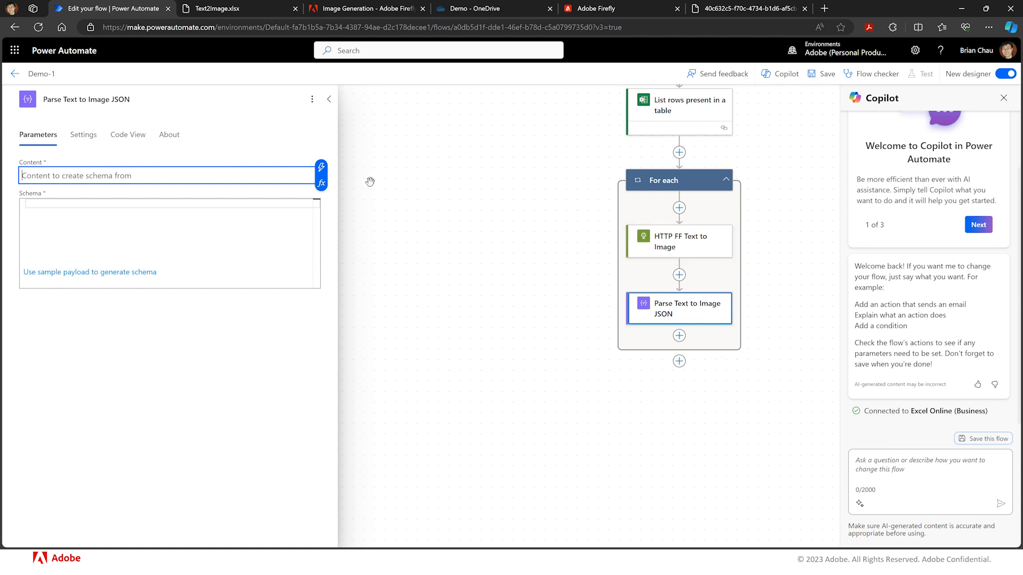
left_click(321, 169)
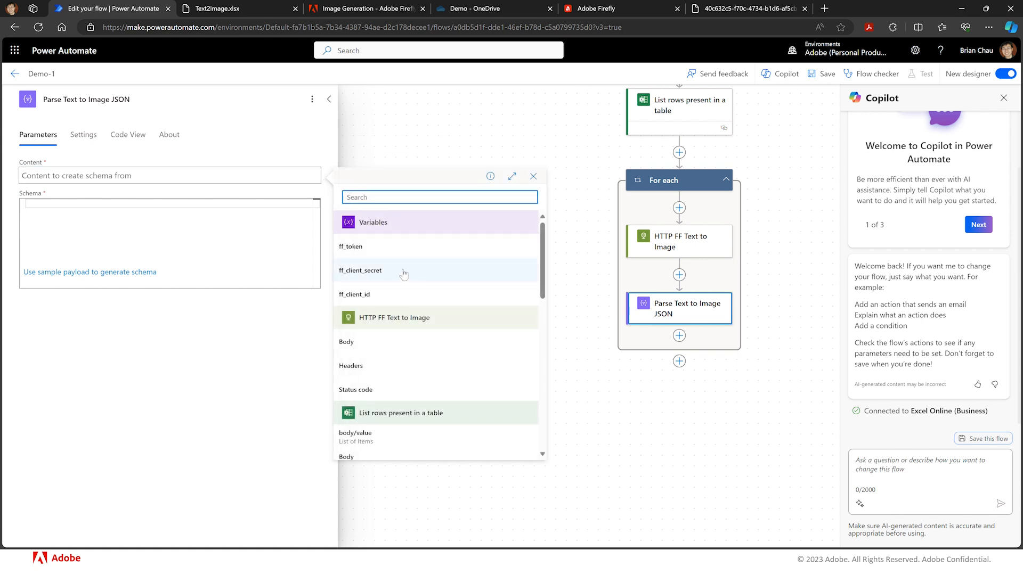
left_click(347, 342)
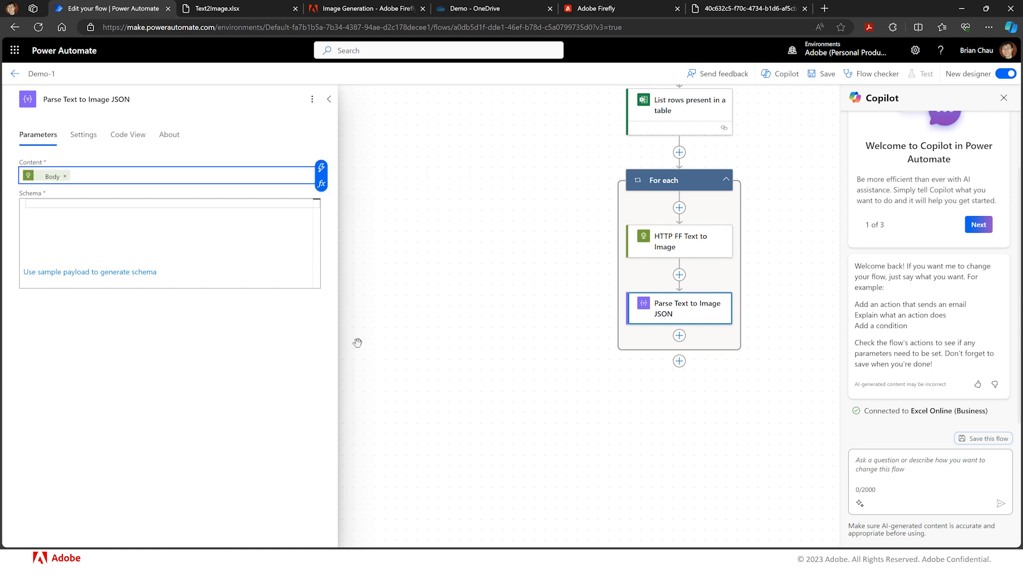
- Generate the parse action's schema from the copied sample output body pasted as payload
left_click(262, 207)
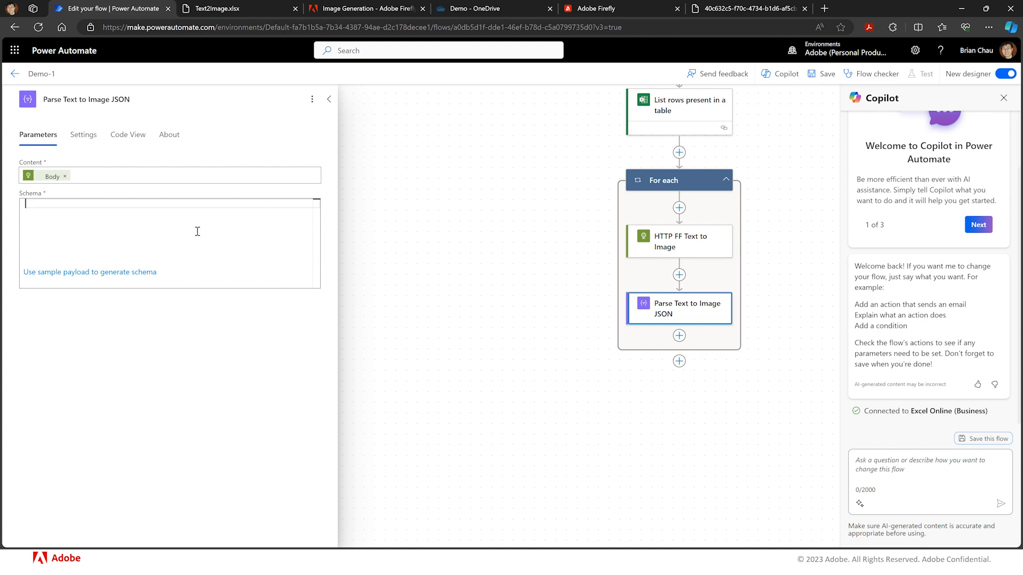
left_click(142, 272)
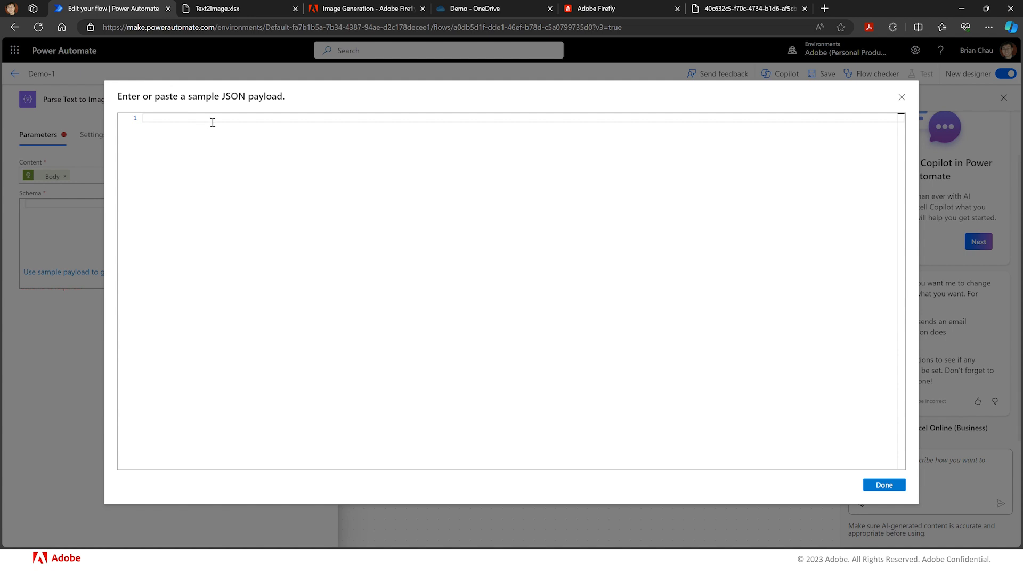
key("ctrl+v")
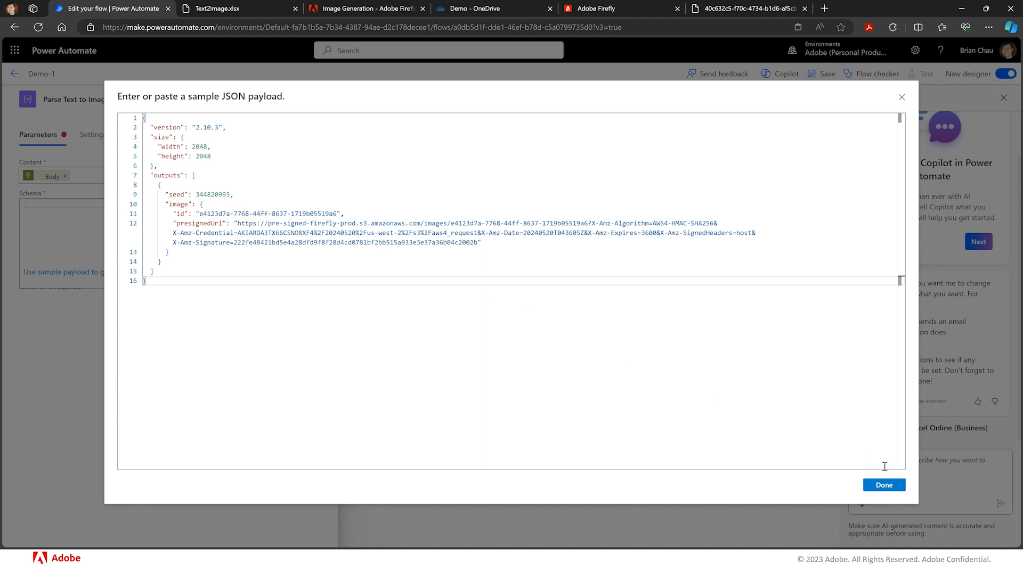
left_click(884, 485)
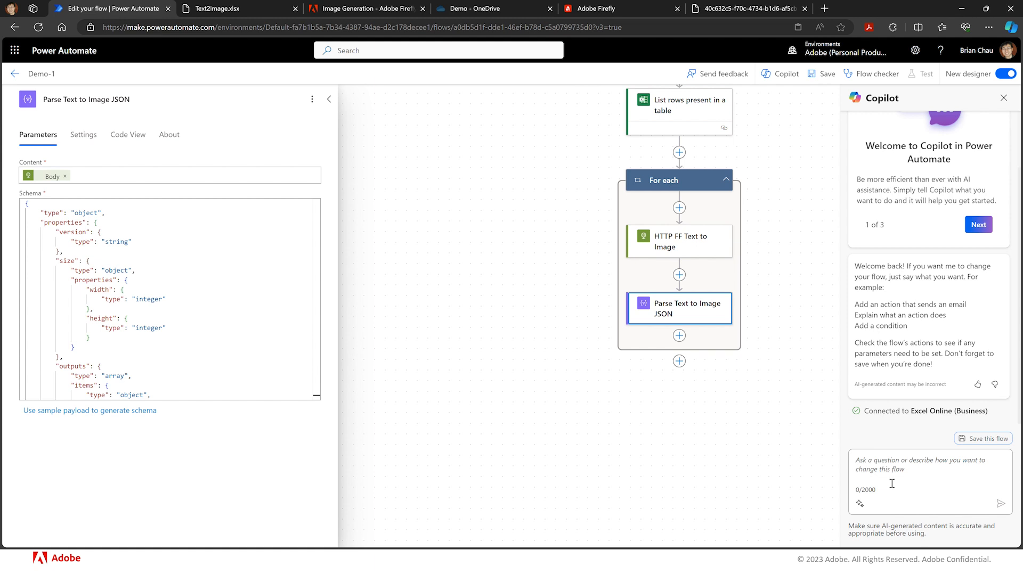
- Add a OneDrive for Business Upload file from URL action after Parse Text to Image JSON
left_click(680, 337)
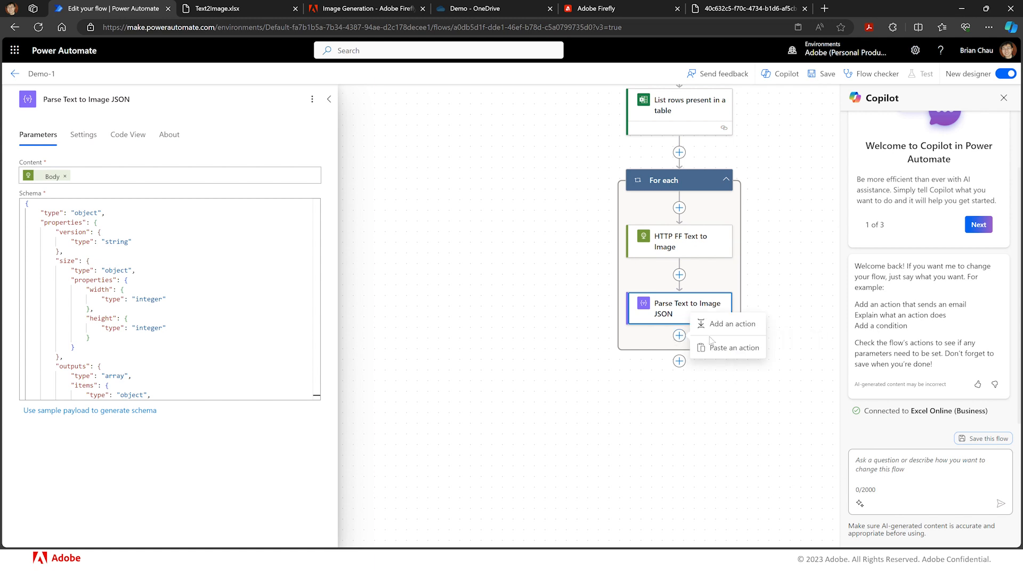
left_click(729, 331)
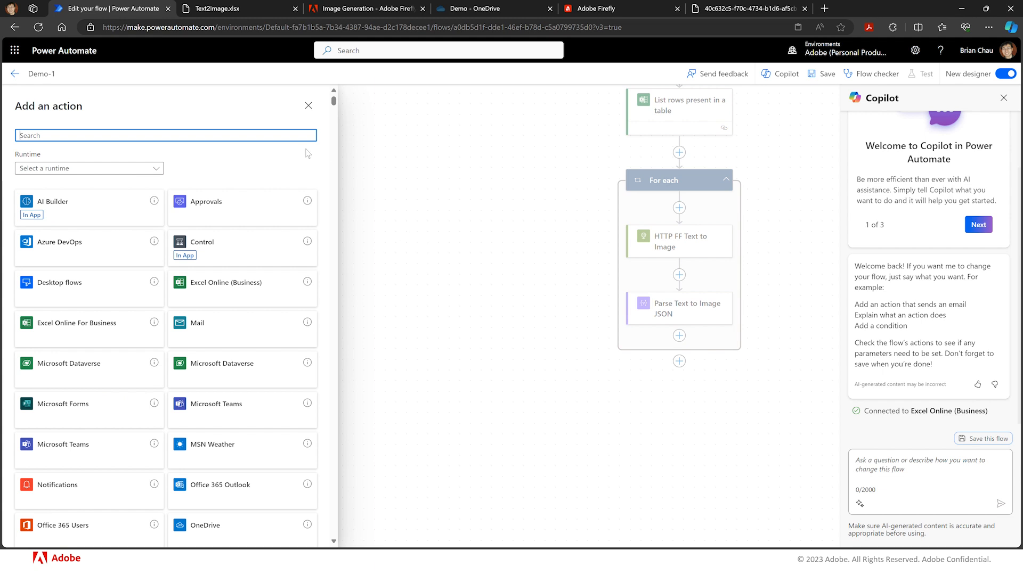
type("O")
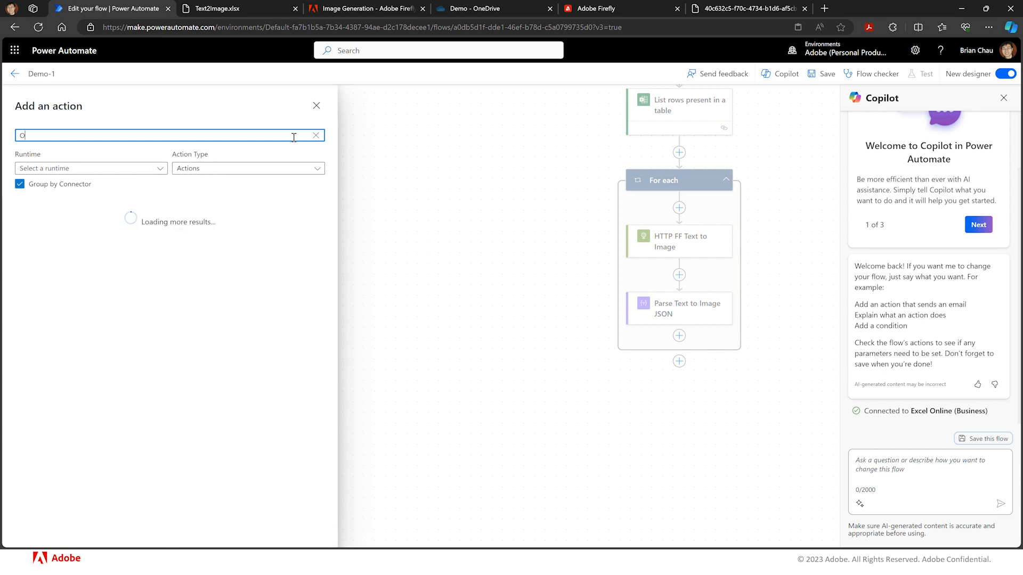
type("neDrive")
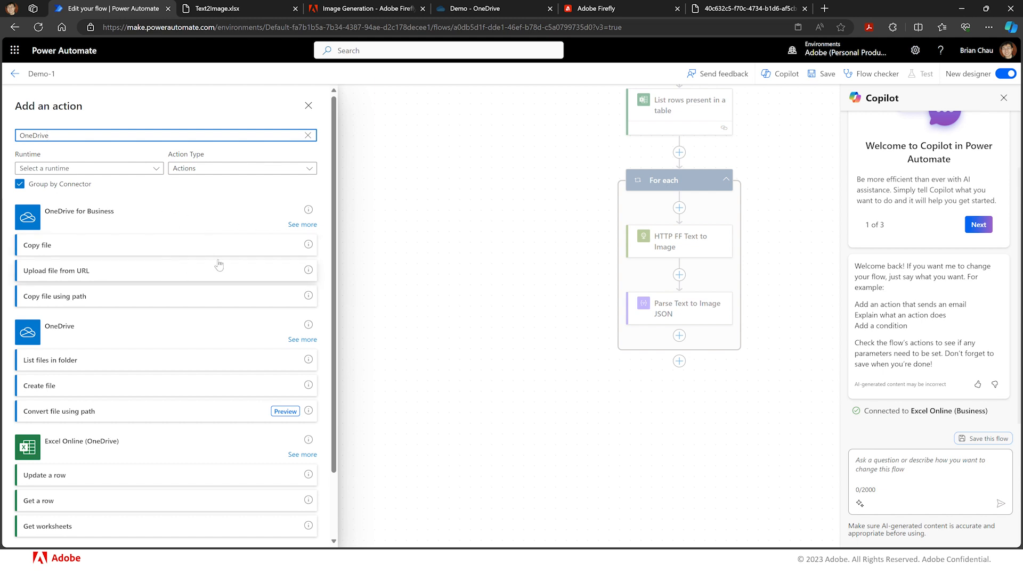
left_click(301, 224)
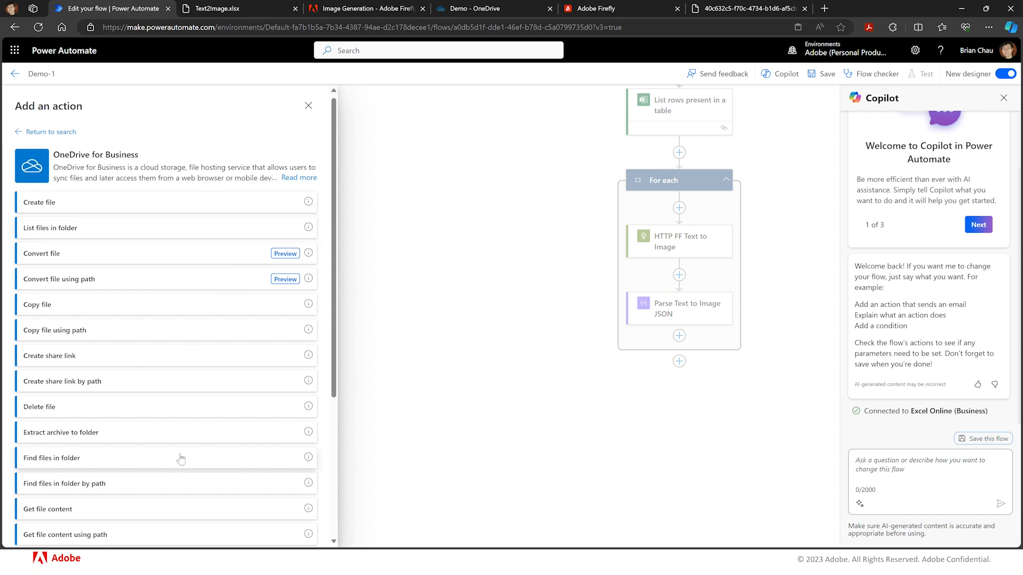
scroll(178, 393, "down", 4)
scroll(181, 459, "up", 7)
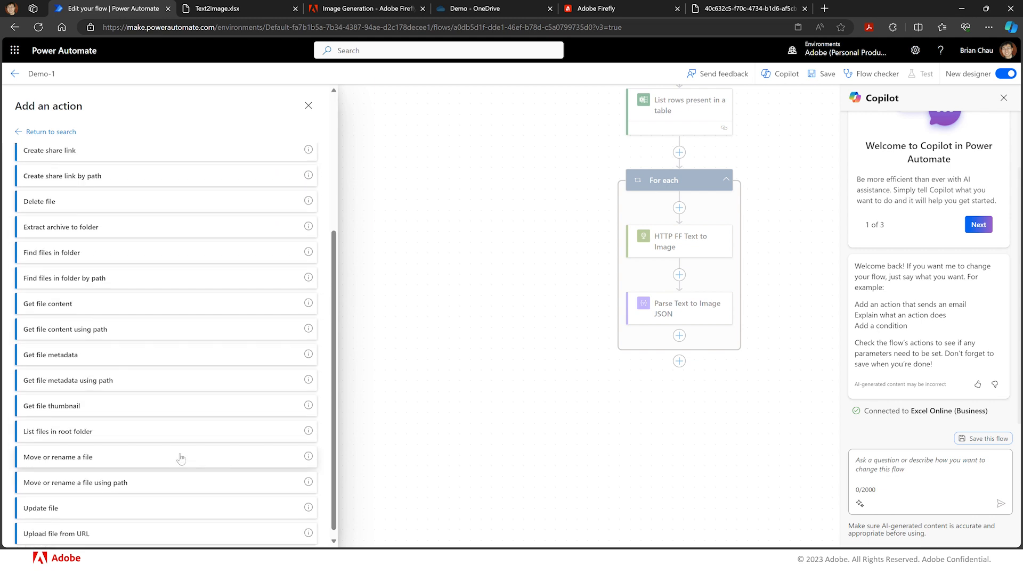
scroll(180, 459, "down", 4)
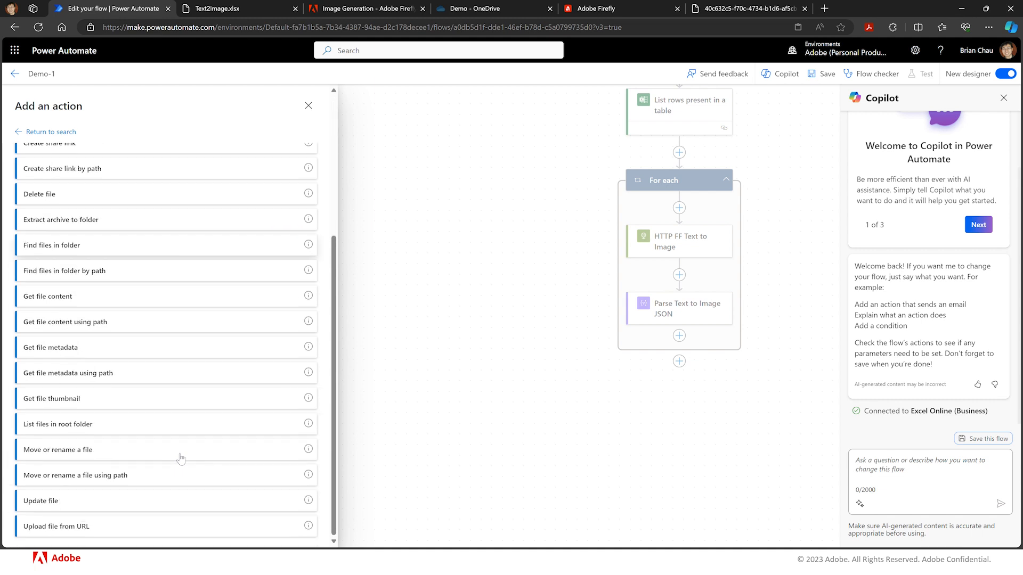
left_click(98, 528)
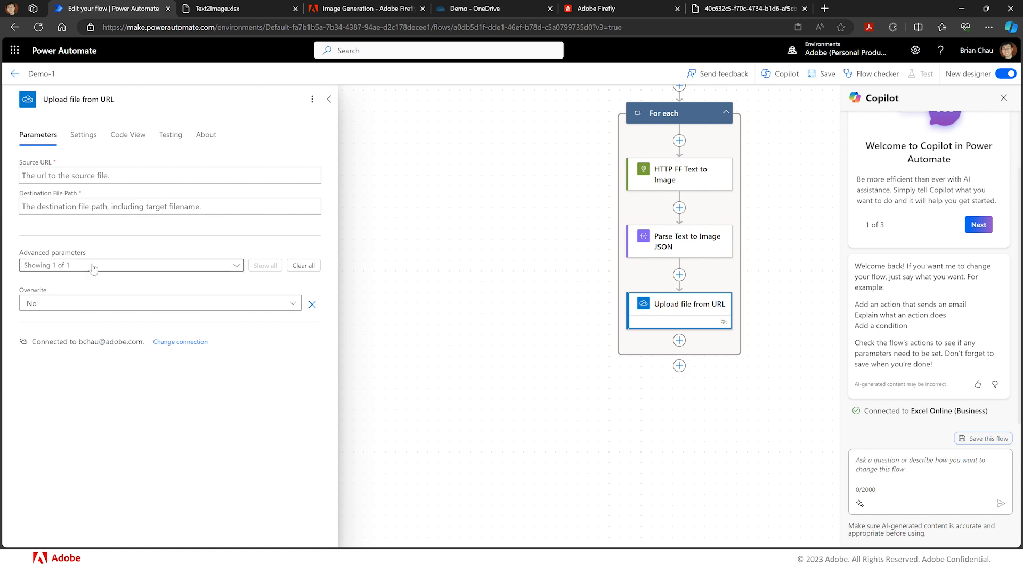
- Set the upload's Source URL to Body presignedUrl from Parse Text to Image JSON
left_click(139, 173)
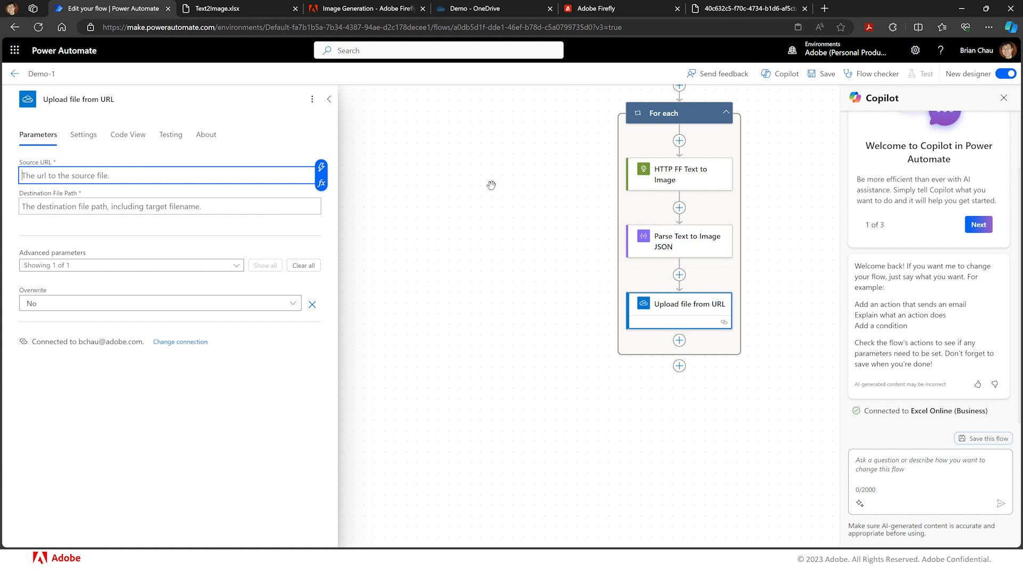
left_click(322, 169)
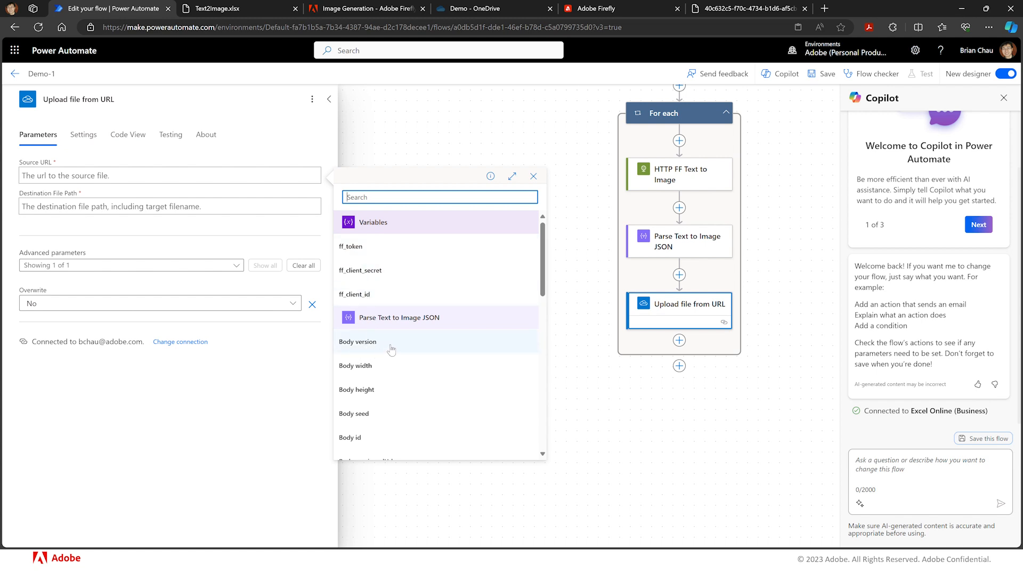
scroll(385, 390, "down", 2)
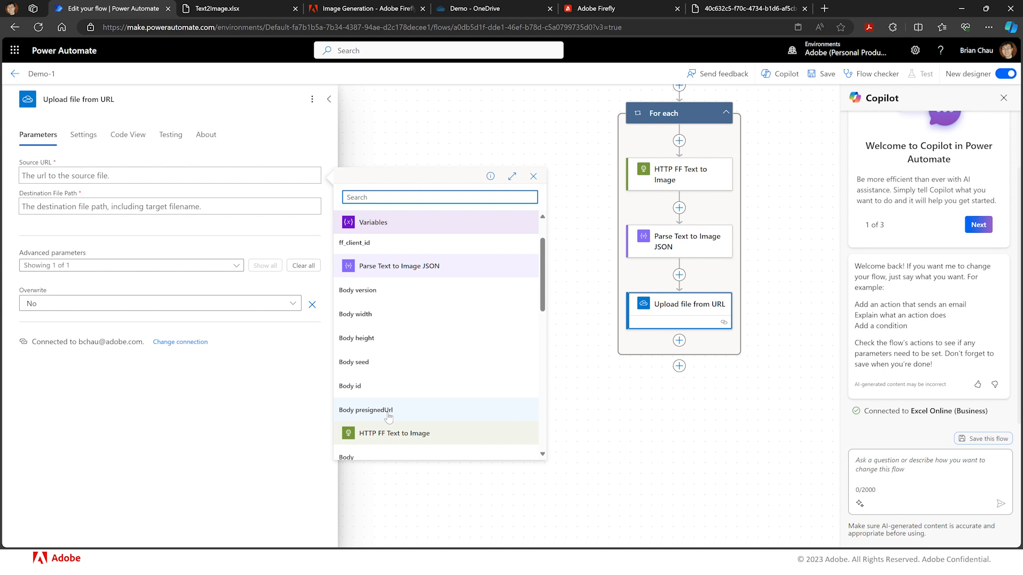
left_click(389, 411)
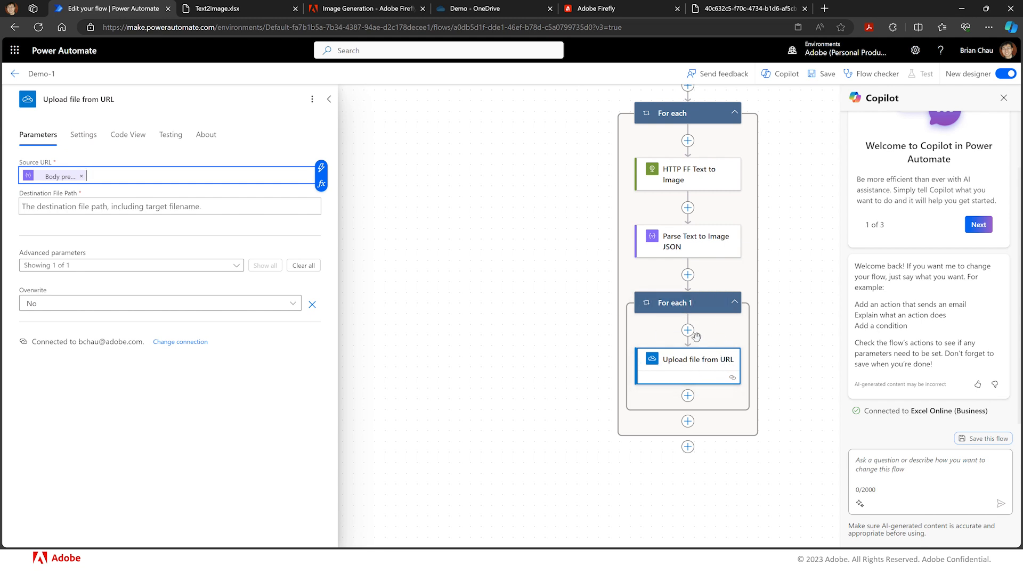
- Set the upload's Destination File Path to Demo/ followed by the Column1 value from List rows present in a table and .jpg
left_click(252, 206)
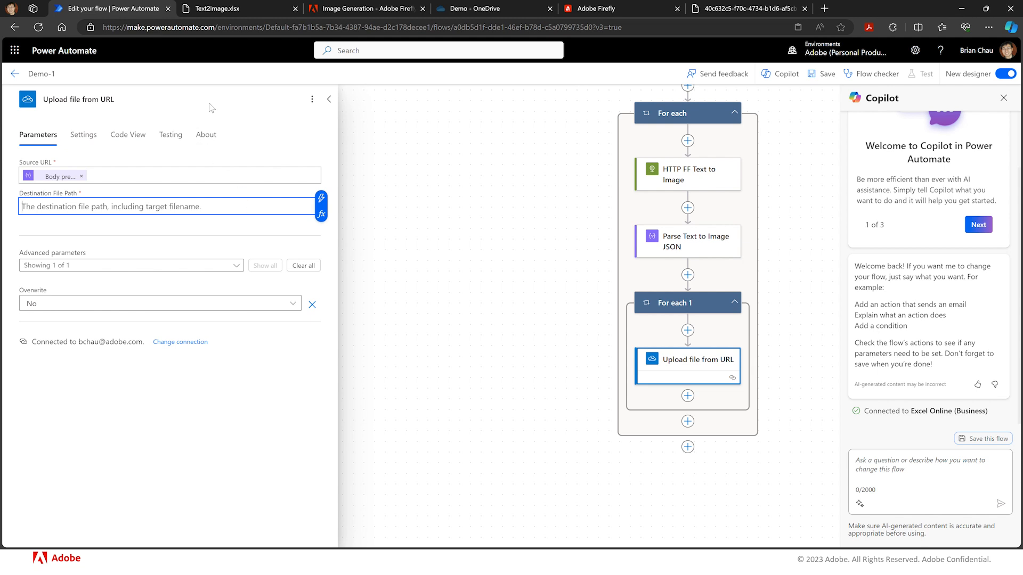
left_click(434, 11)
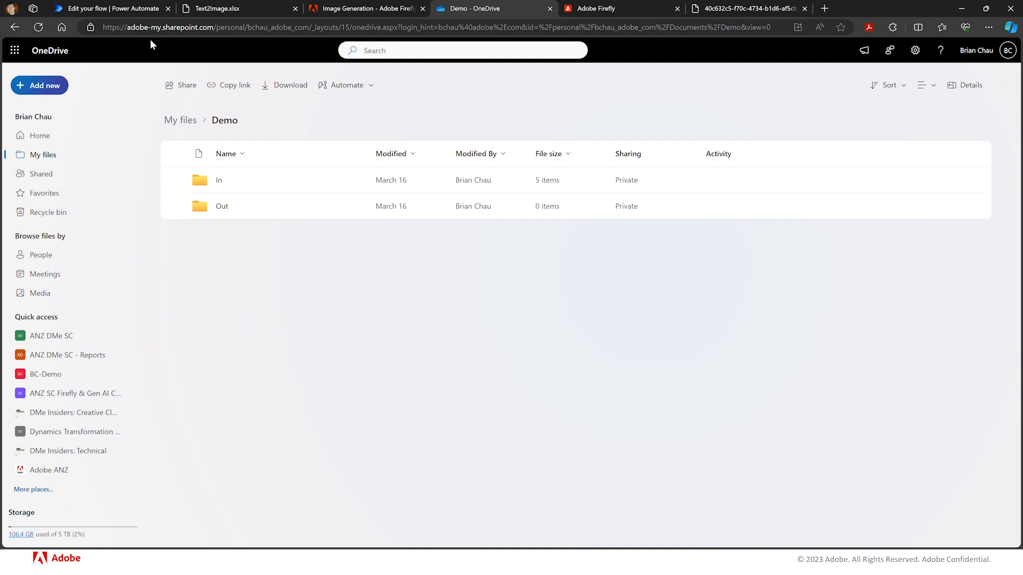
left_click(119, 9)
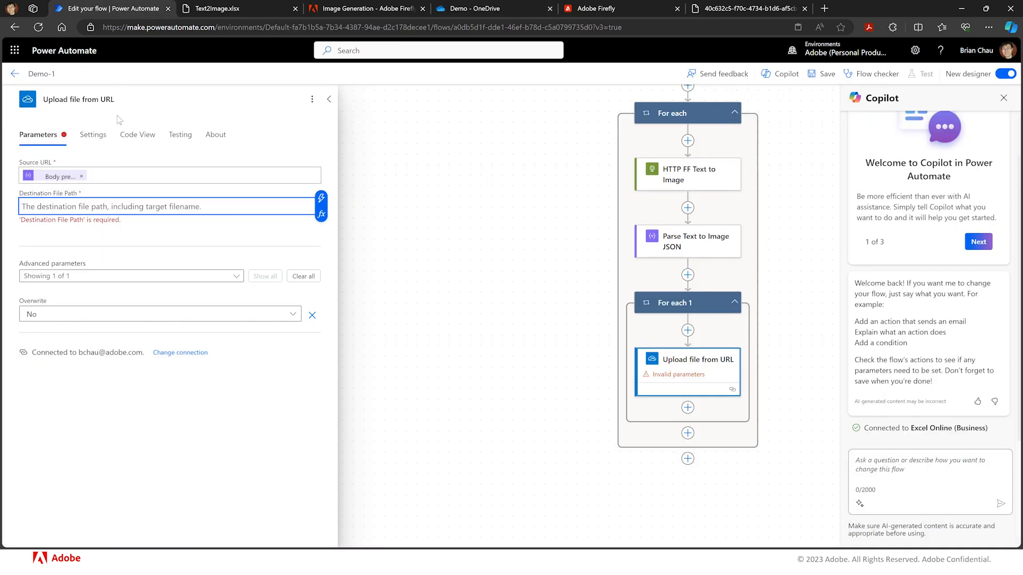
left_click(107, 206)
type("Demo/")
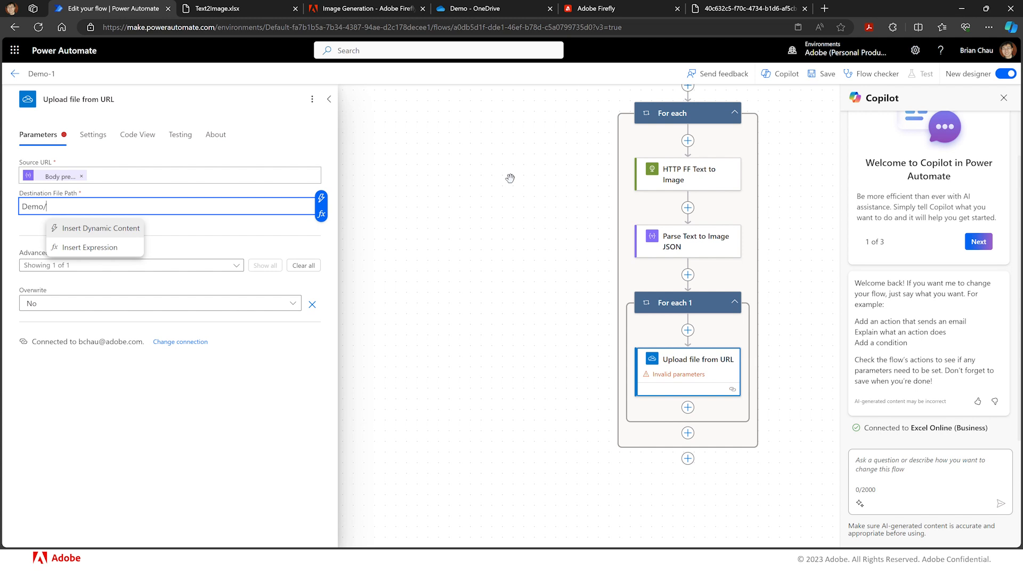
left_click(321, 199)
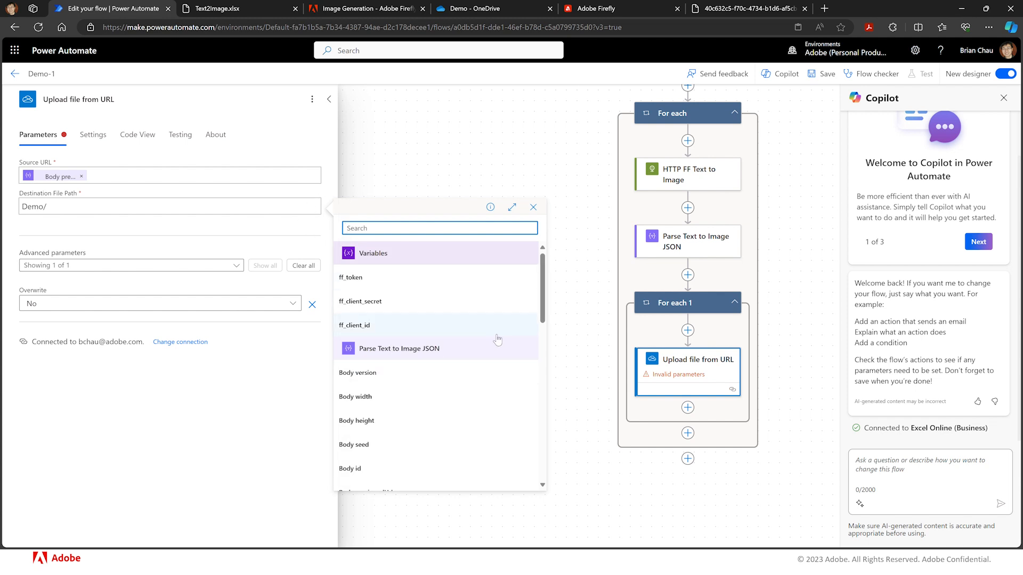
left_click_drag(543, 308, 537, 368)
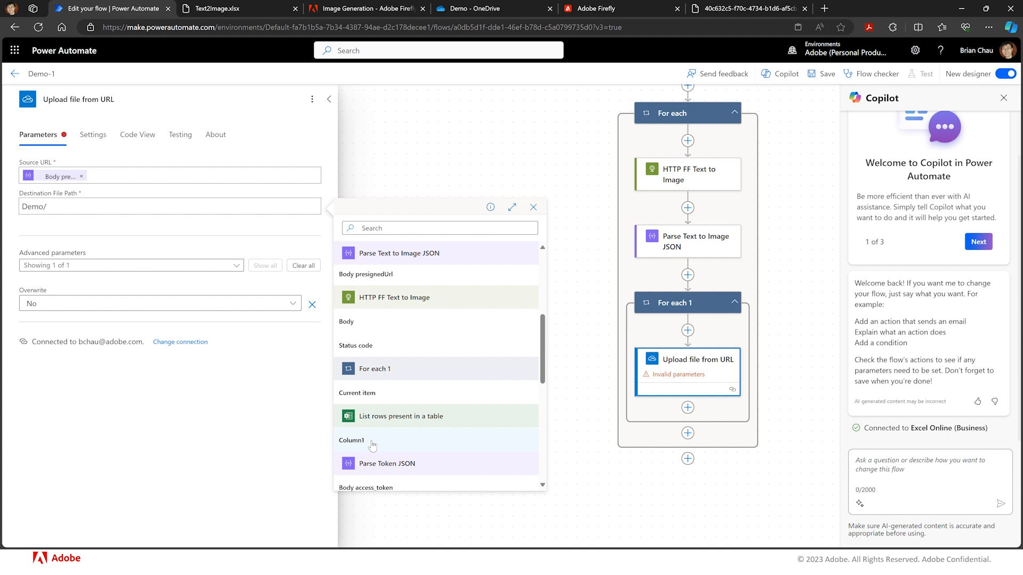
left_click(351, 441)
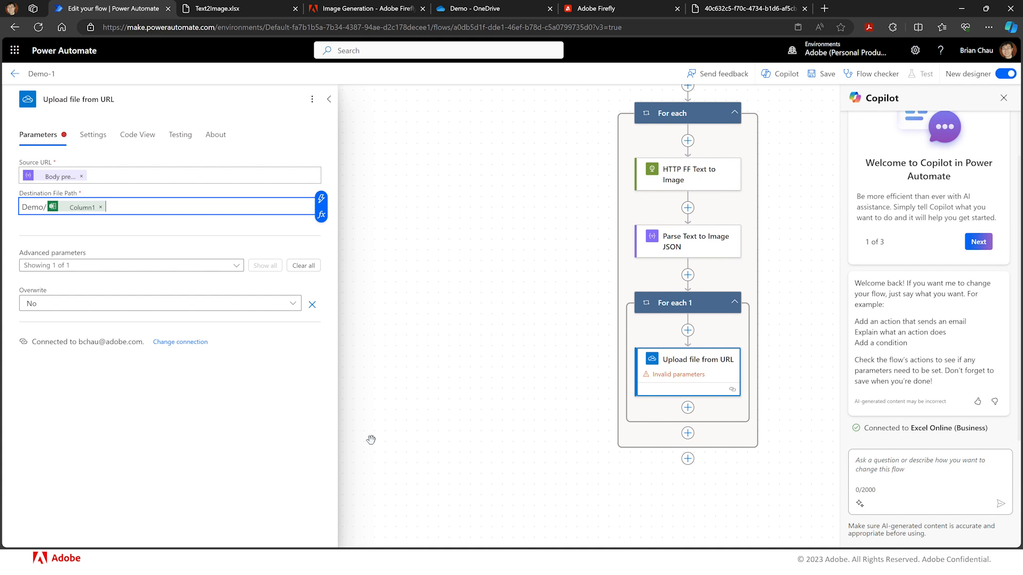
type(".jpg")
- Set the upload's Overwrite option to Yes and save the flow
left_click(292, 307)
left_click(292, 305)
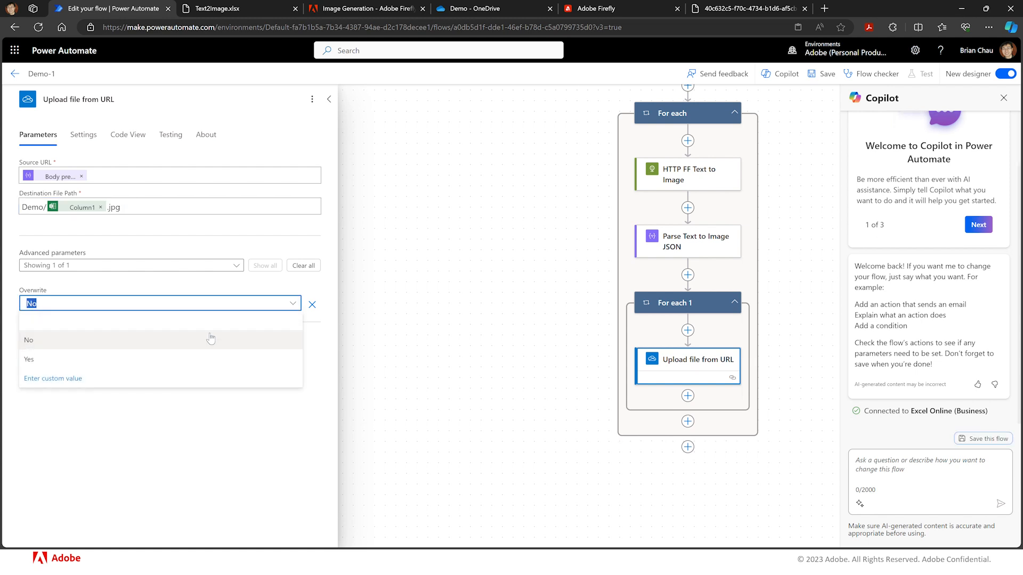
left_click(188, 357)
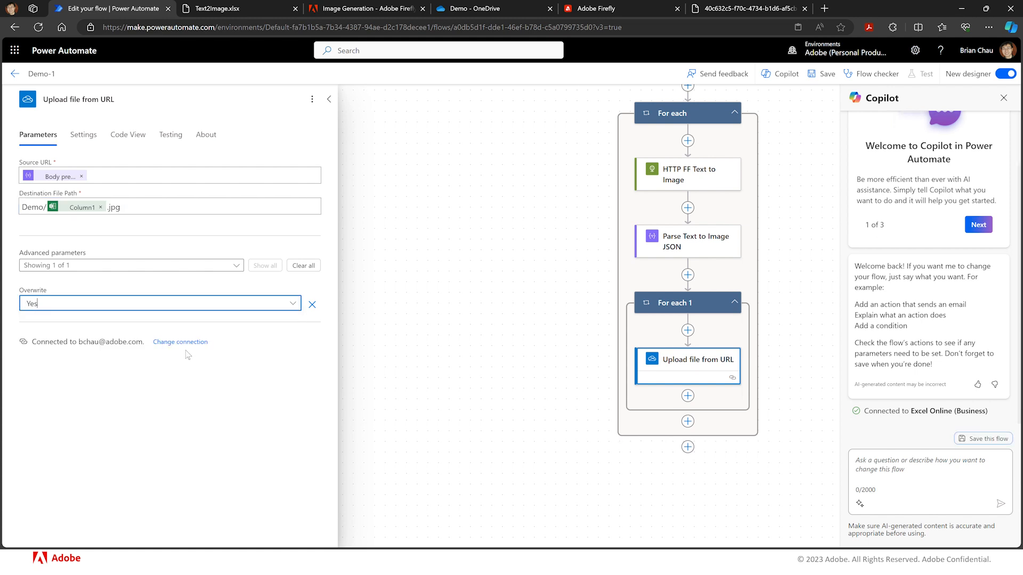
left_click(188, 324)
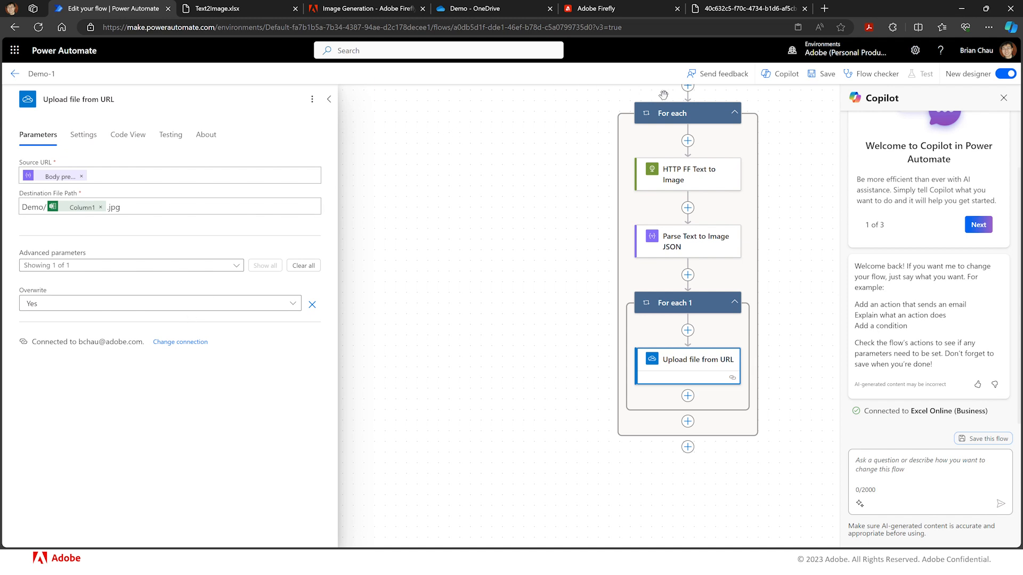
left_click(826, 74)
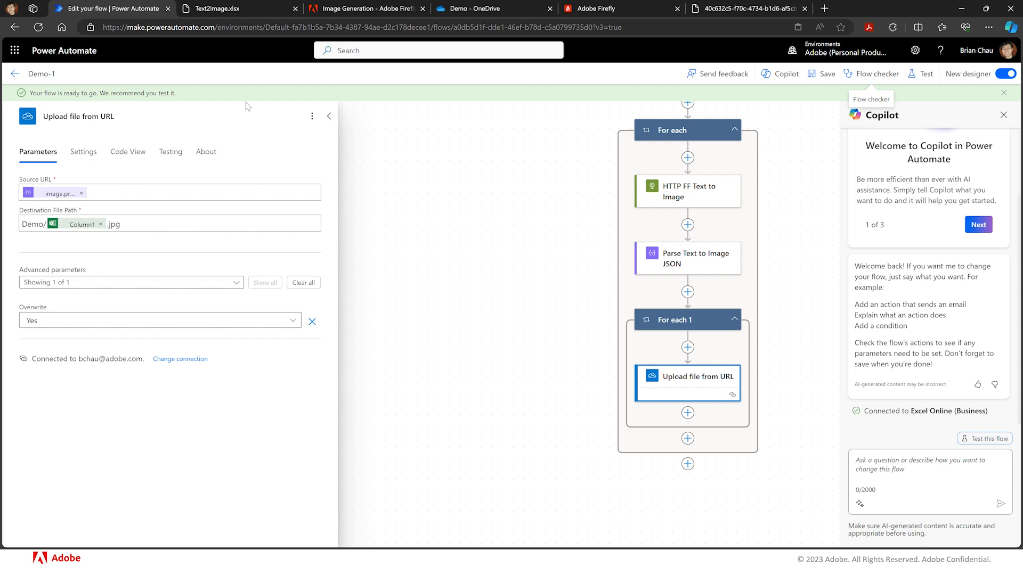
- Test the flow manually, run it, and review the Upload file from URL action's run inputs and outputs
left_click(927, 74)
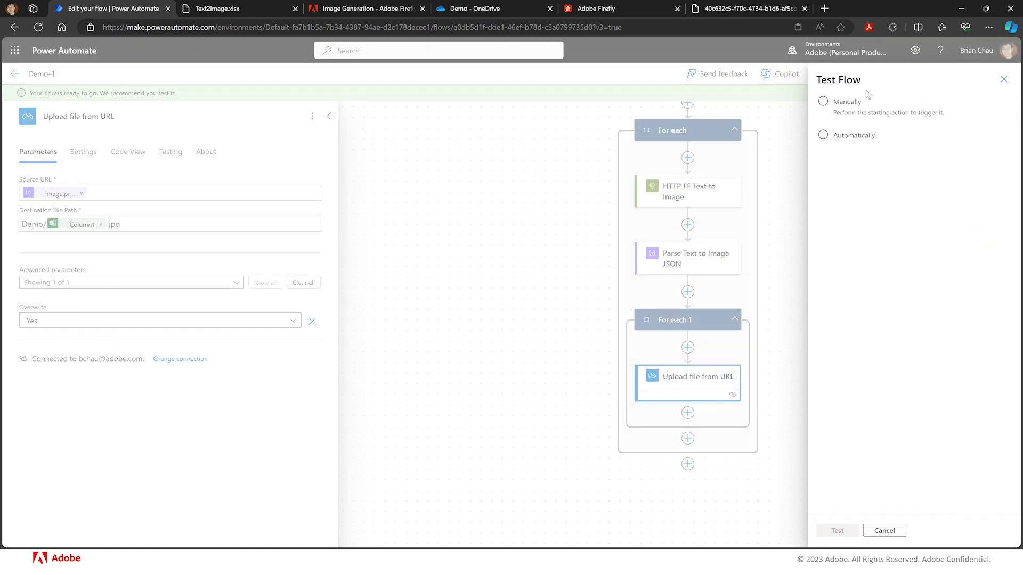
left_click(846, 106)
left_click(838, 531)
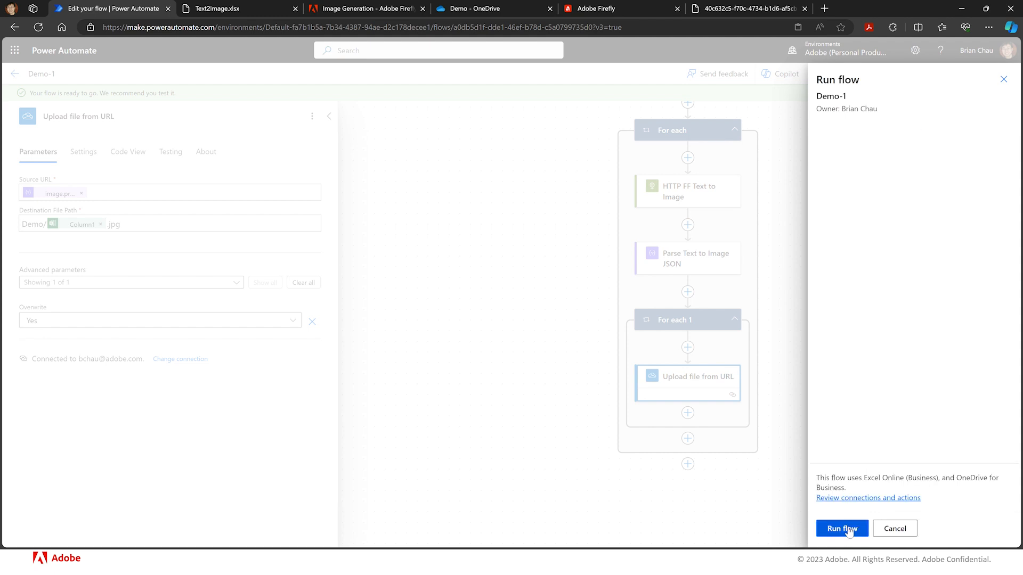
left_click(848, 530)
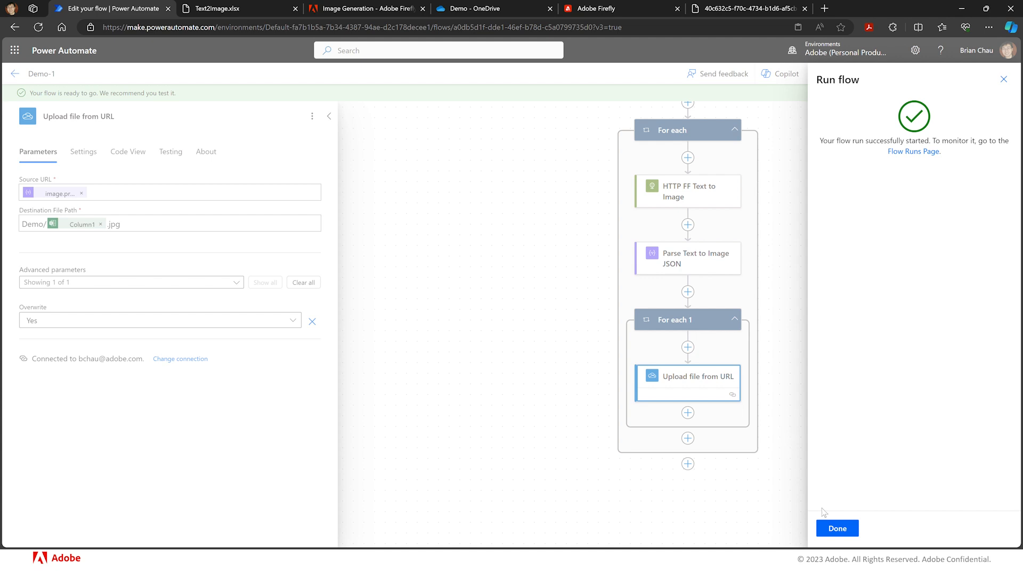
left_click(837, 529)
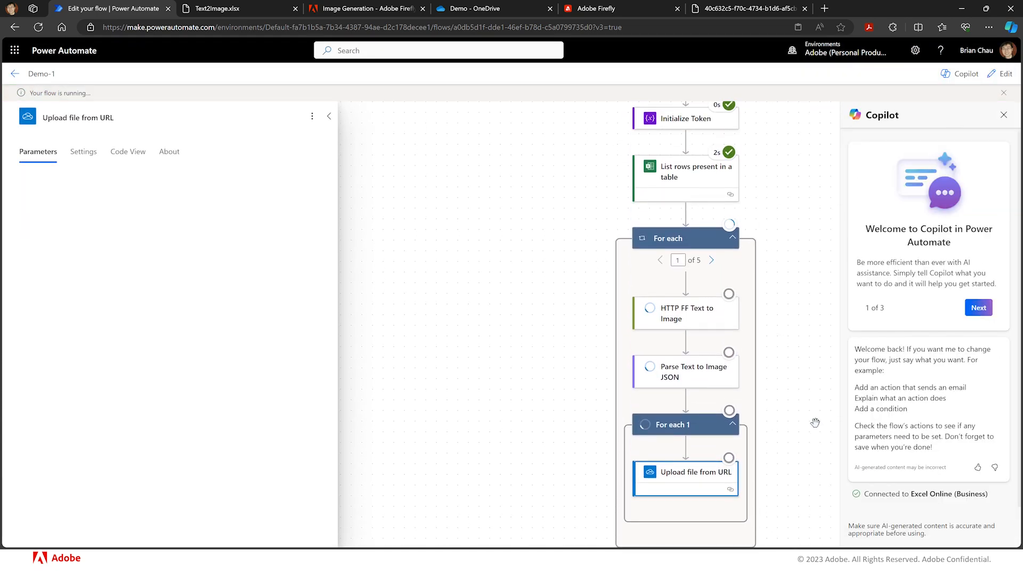
scroll(815, 422, "up", 5)
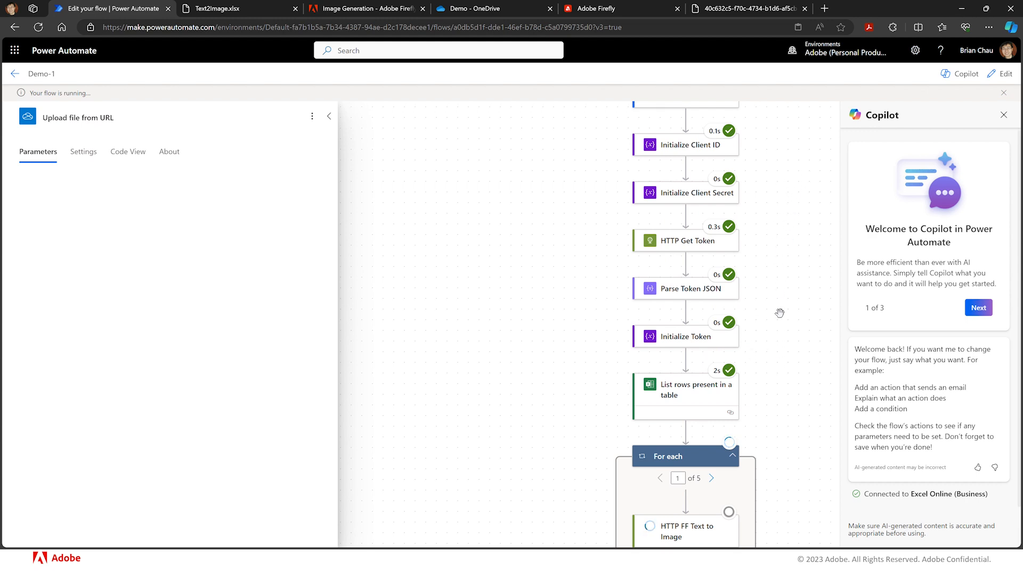
scroll(779, 313, "down", 5)
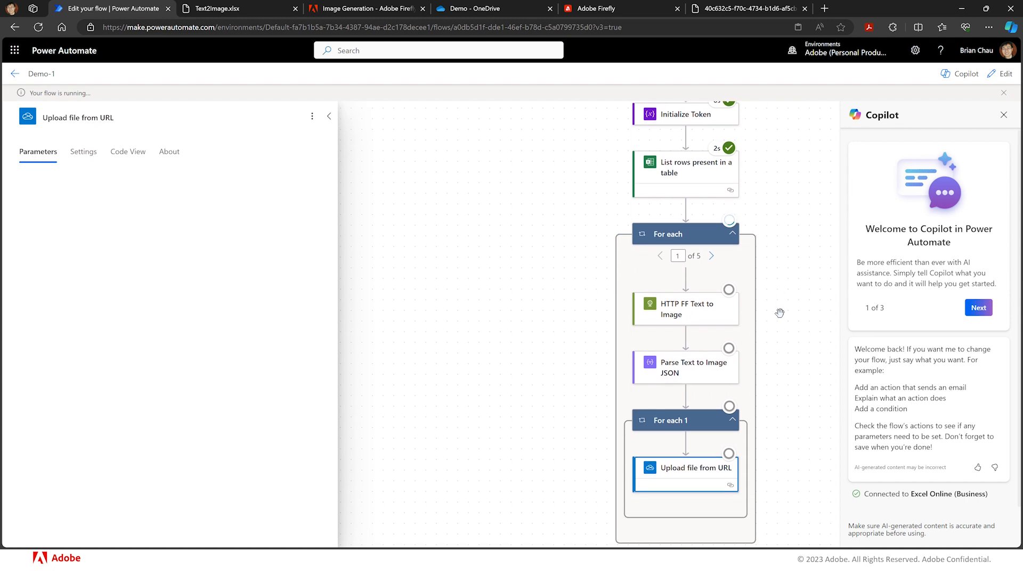
scroll(779, 313, "down", 1)
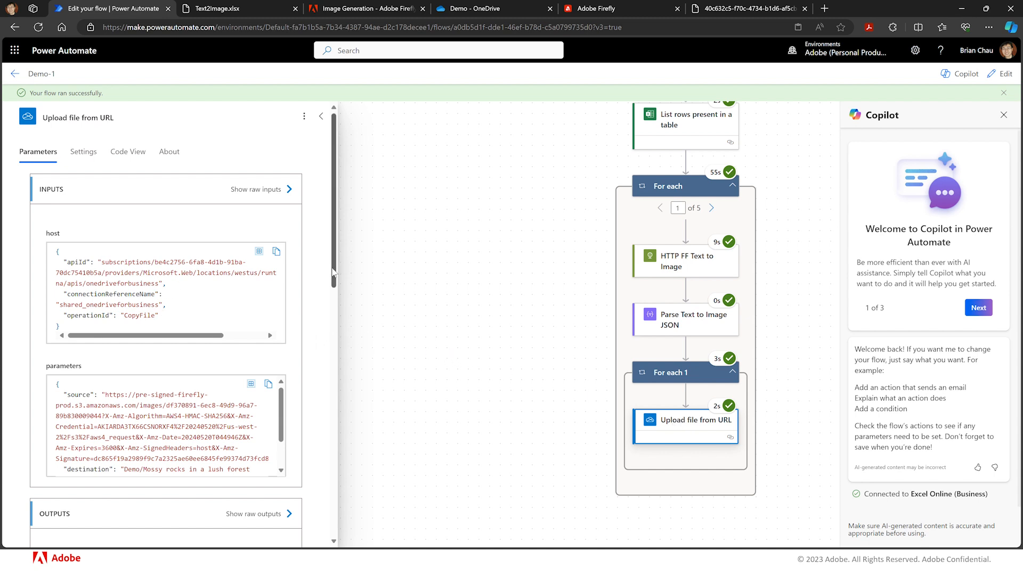
left_click_drag(333, 272, 298, 443)
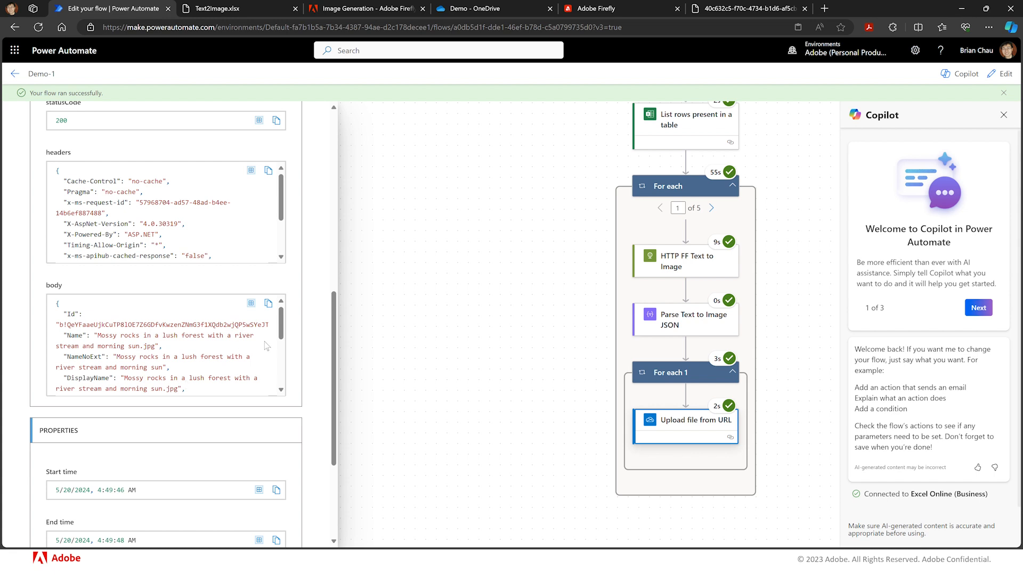
left_click_drag(282, 334, 281, 387)
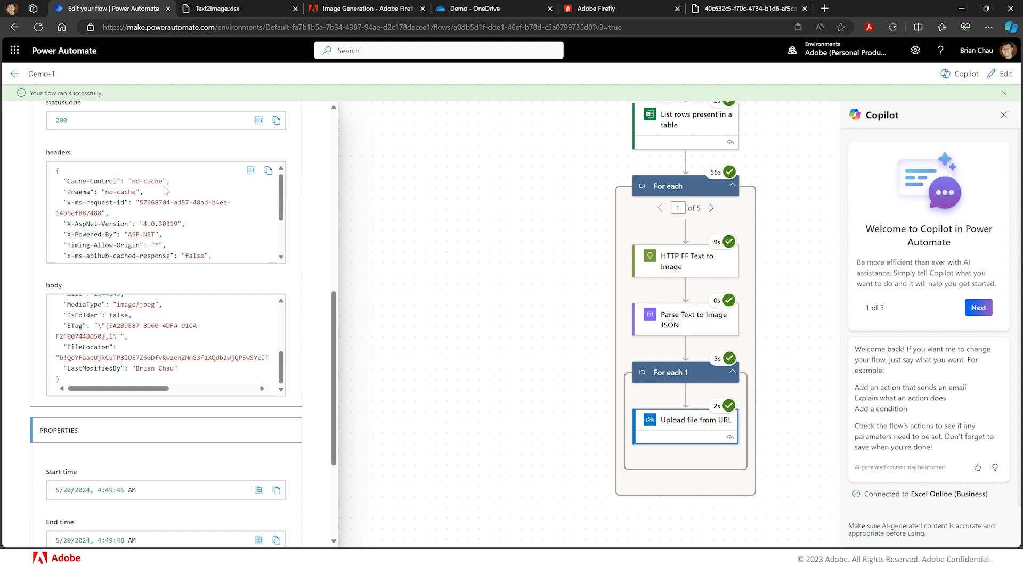
- Examine the generated JPG images in the OneDrive Demo folder, previewing a couple of them
left_click(435, 9)
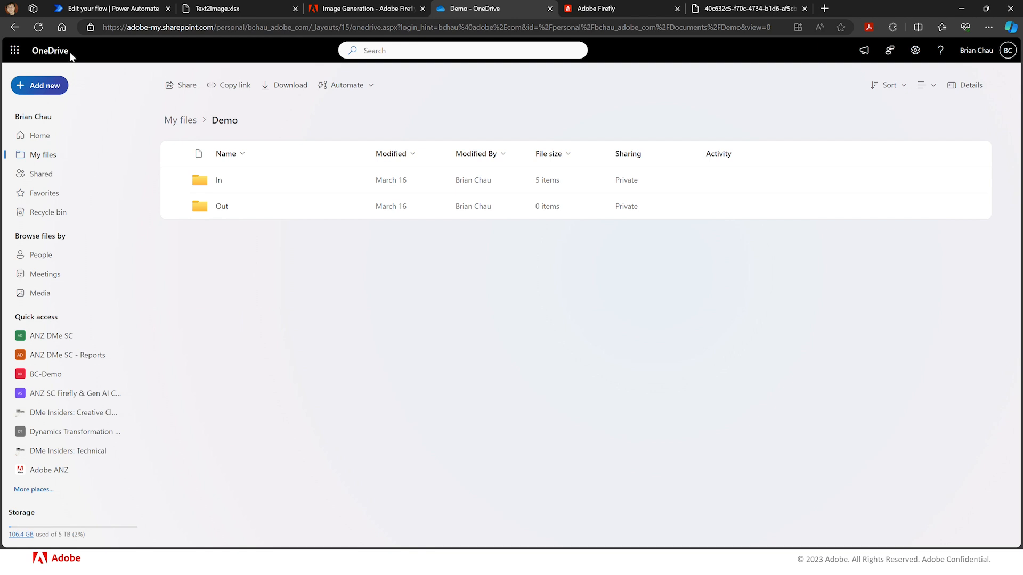
left_click(38, 27)
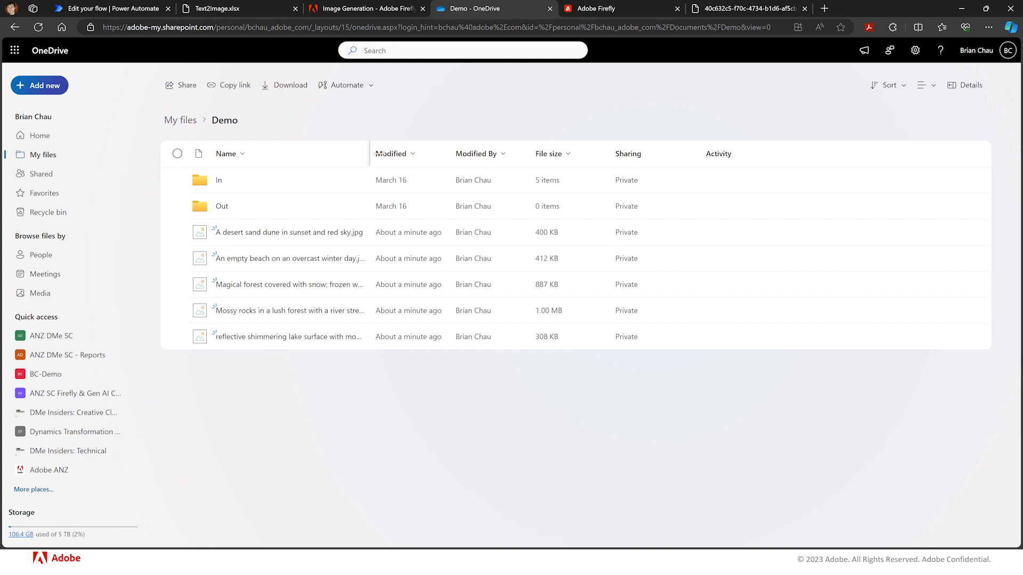
left_click_drag(369, 154, 506, 154)
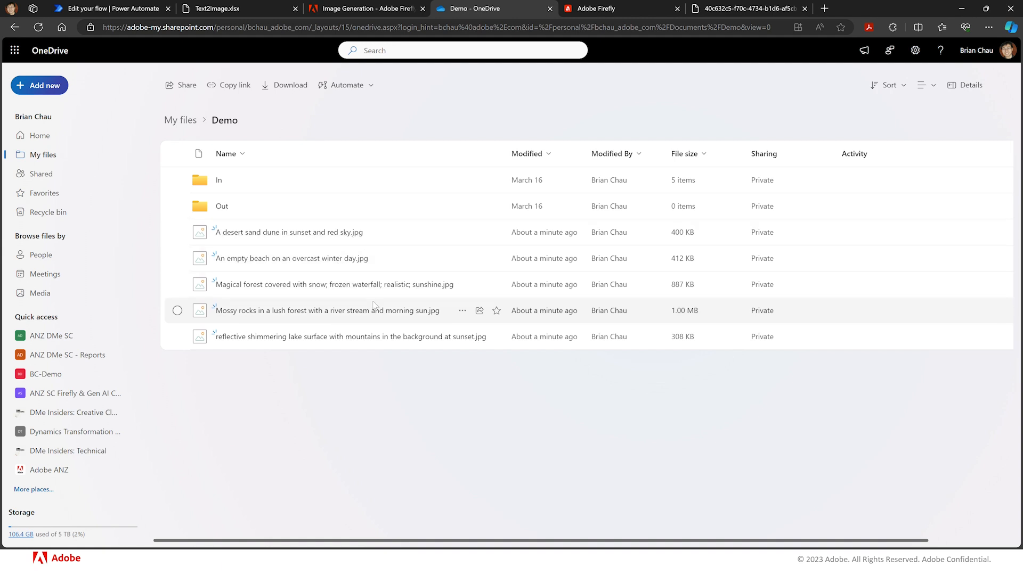
mouse_move(325, 314)
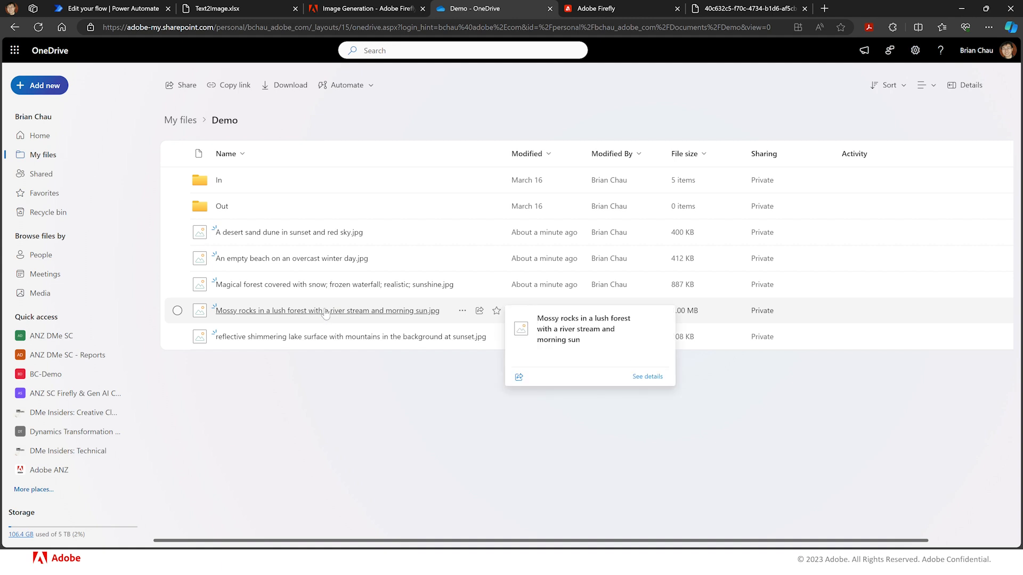
left_click(326, 312)
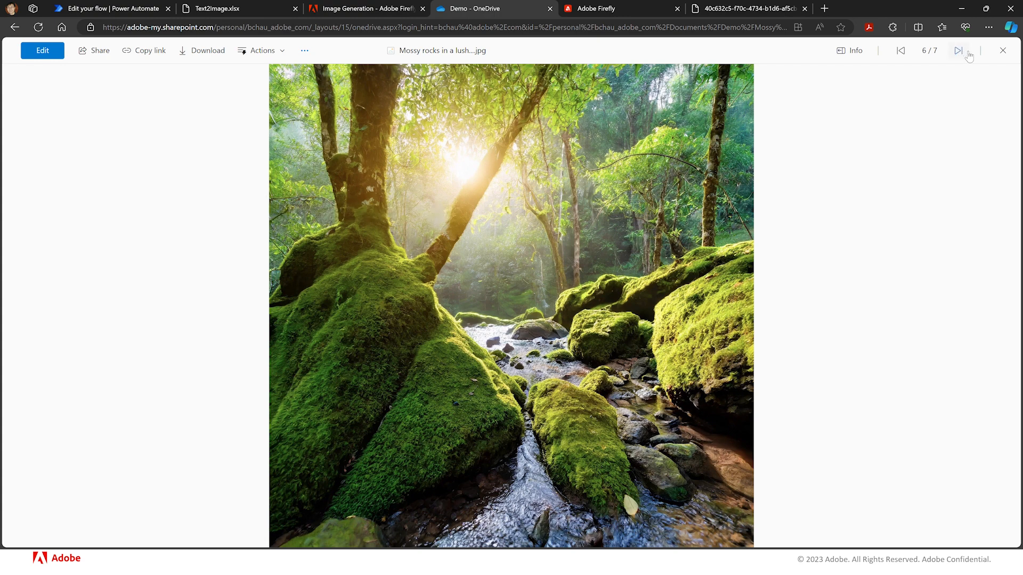
left_click(901, 52)
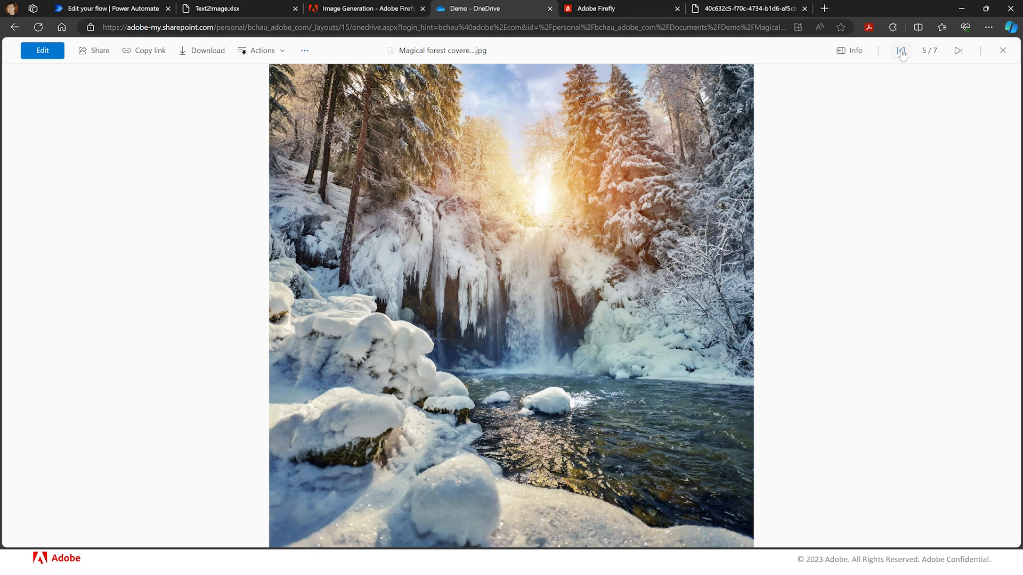
left_click(1002, 50)
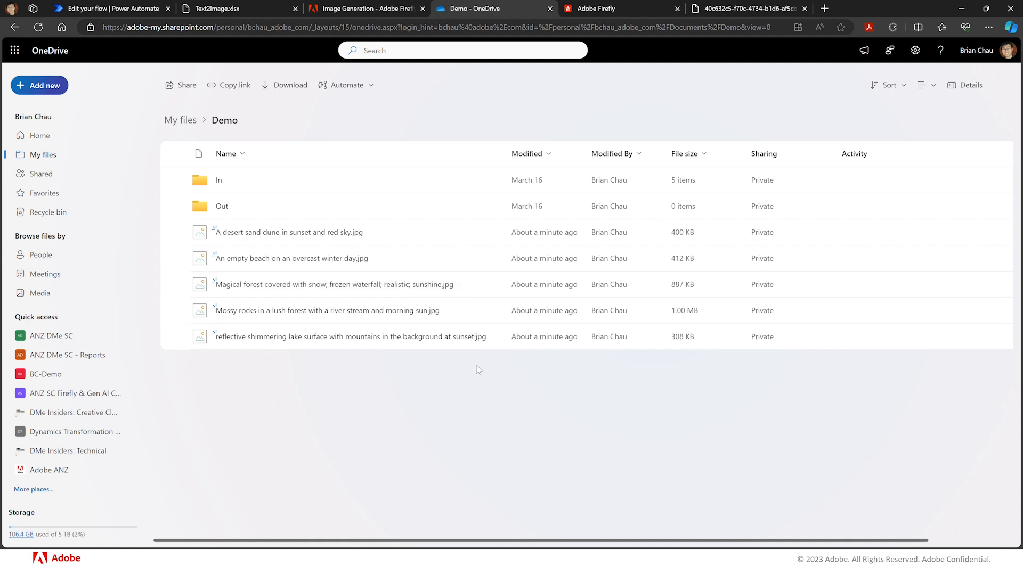
- Switch to the Image Generation - Adobe Firefly API window
key("alt+Tab")
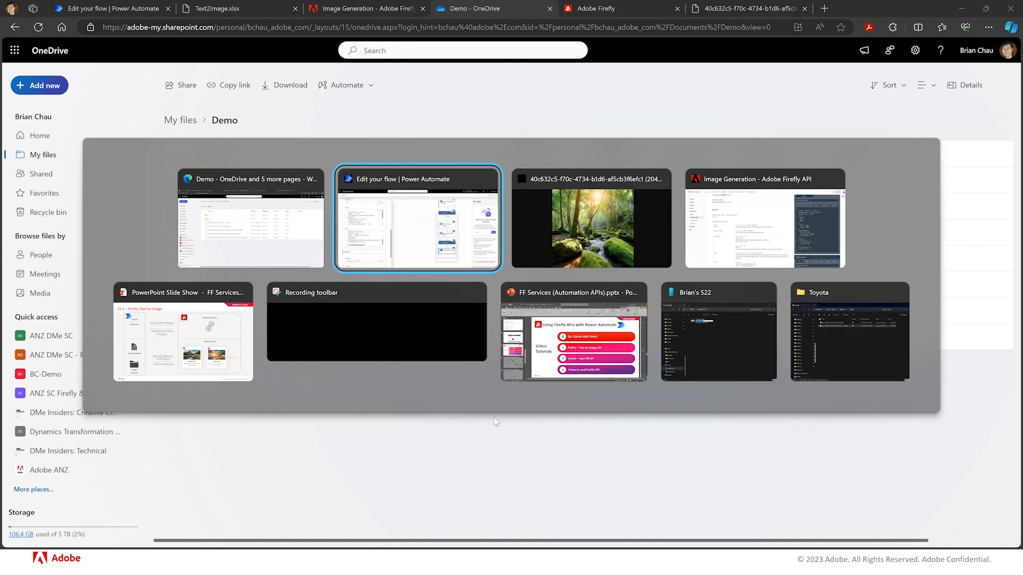
key("alt+Tab")
key("alt+Tab")
key("alt+Tab")
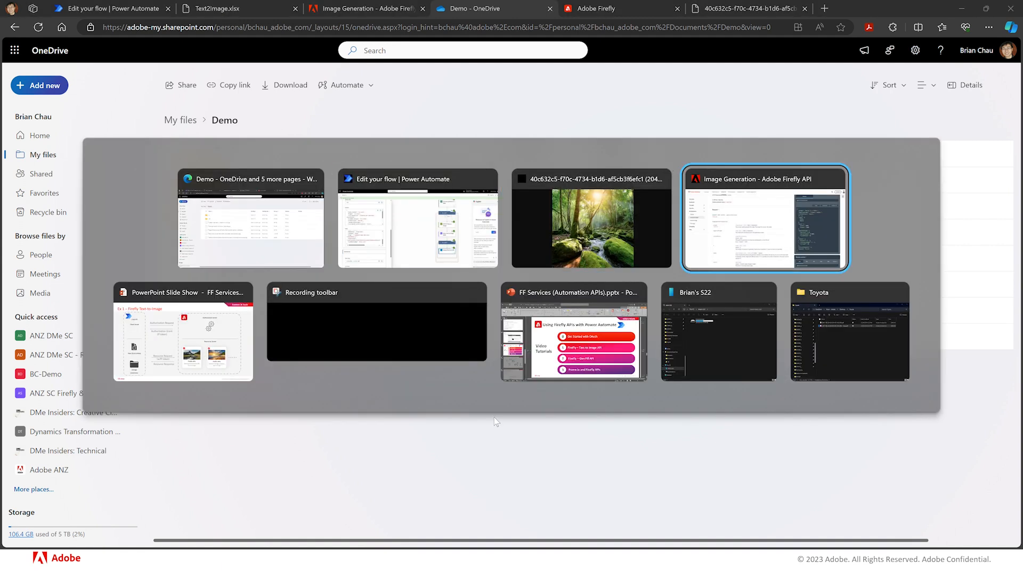